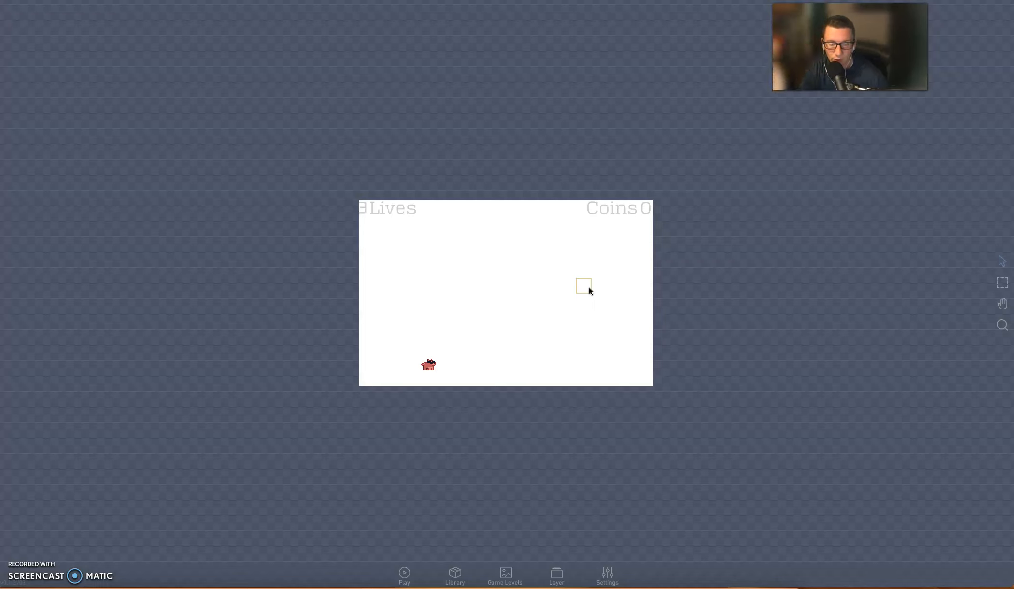
- Move the player character one grid cell to the left near the bottom of Level 2
click(583, 295)
drag(584, 296, 585, 380)
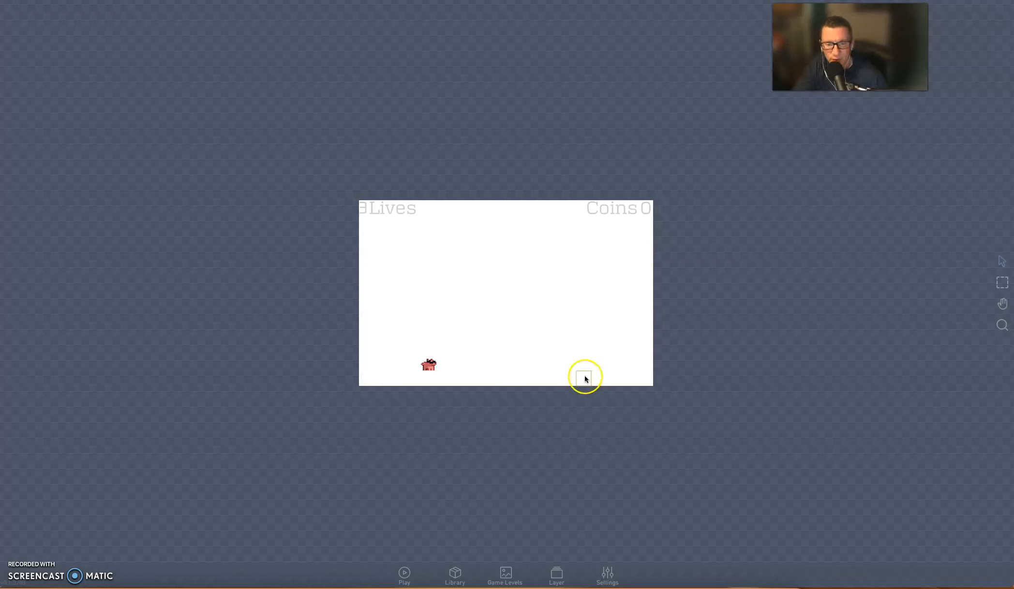
drag(430, 363, 416, 366)
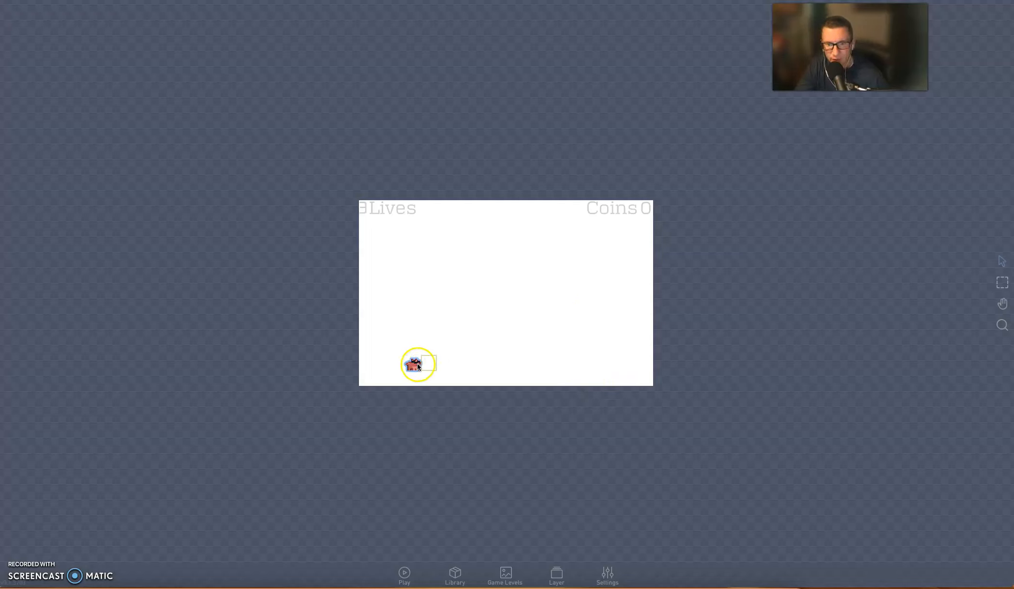
- Set the Level 2 background colour to purple A750CB
click(504, 574)
click(485, 444)
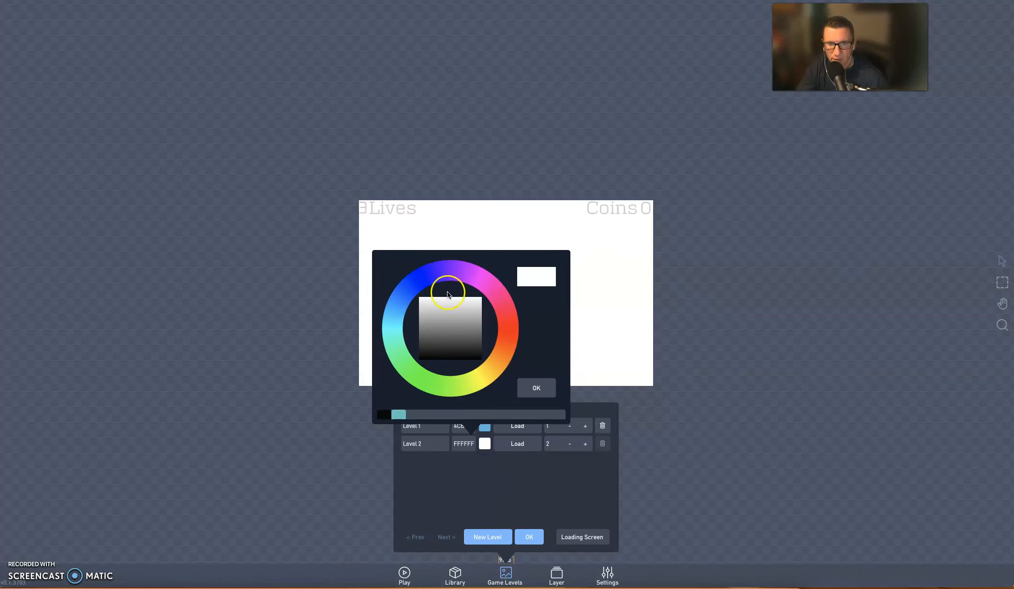
click(466, 274)
click(457, 310)
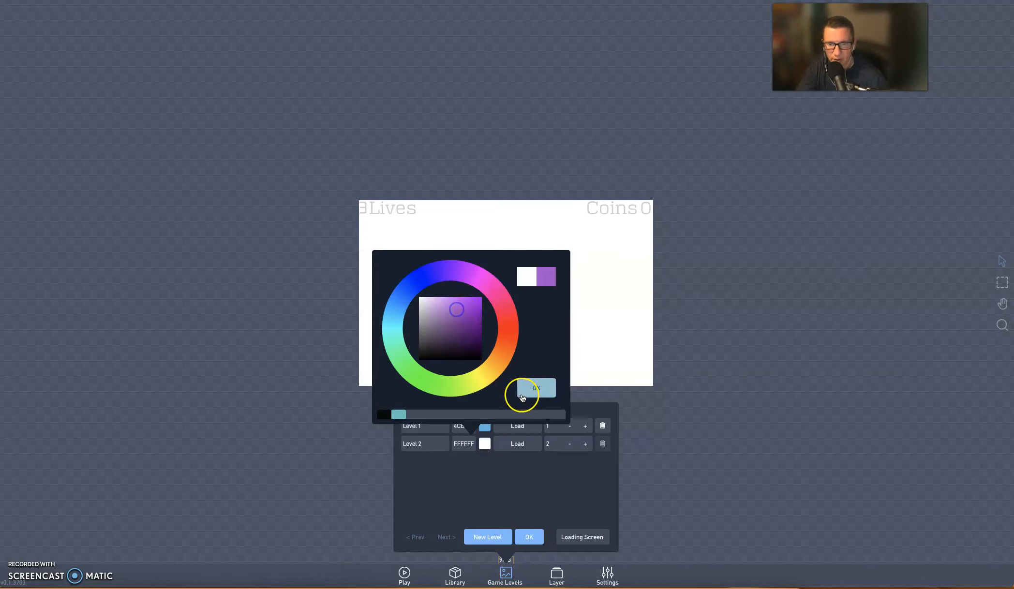
click(521, 390)
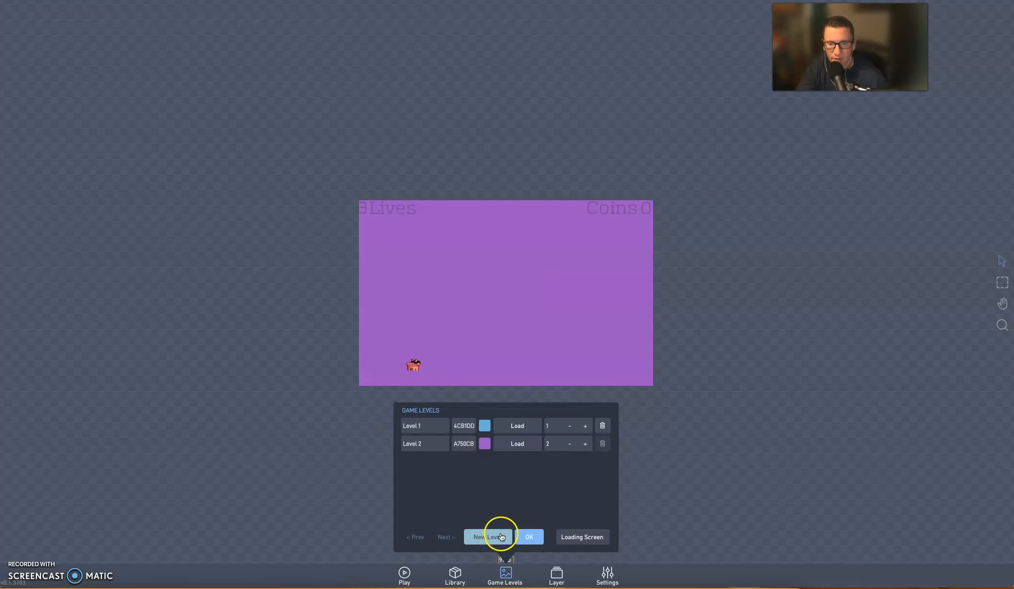
click(518, 534)
- Shift the player one more cell left and create a new object of type "ground 2" in the level's bottom-left corner
click(412, 371)
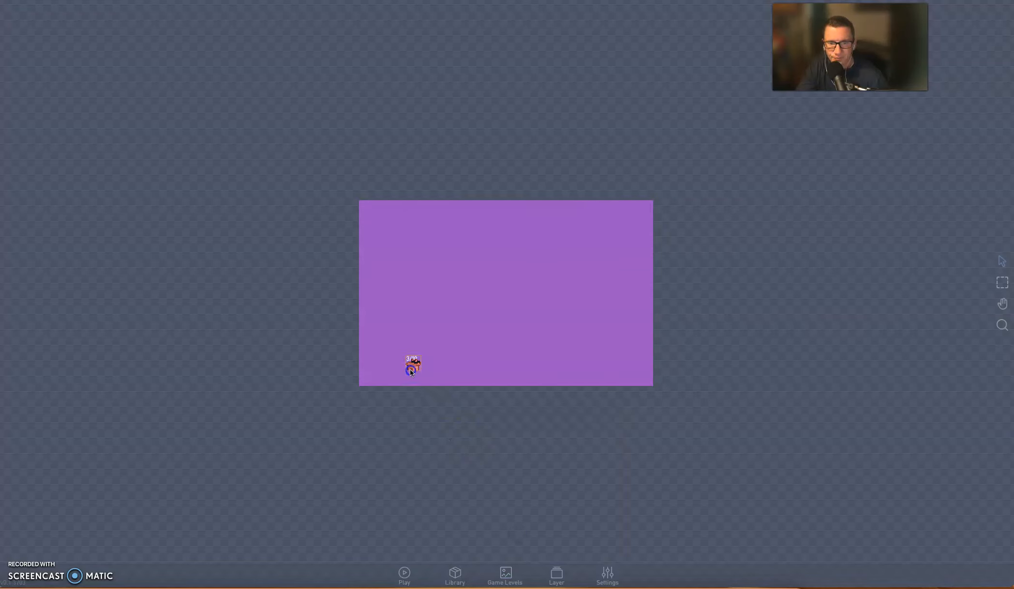
click(379, 426)
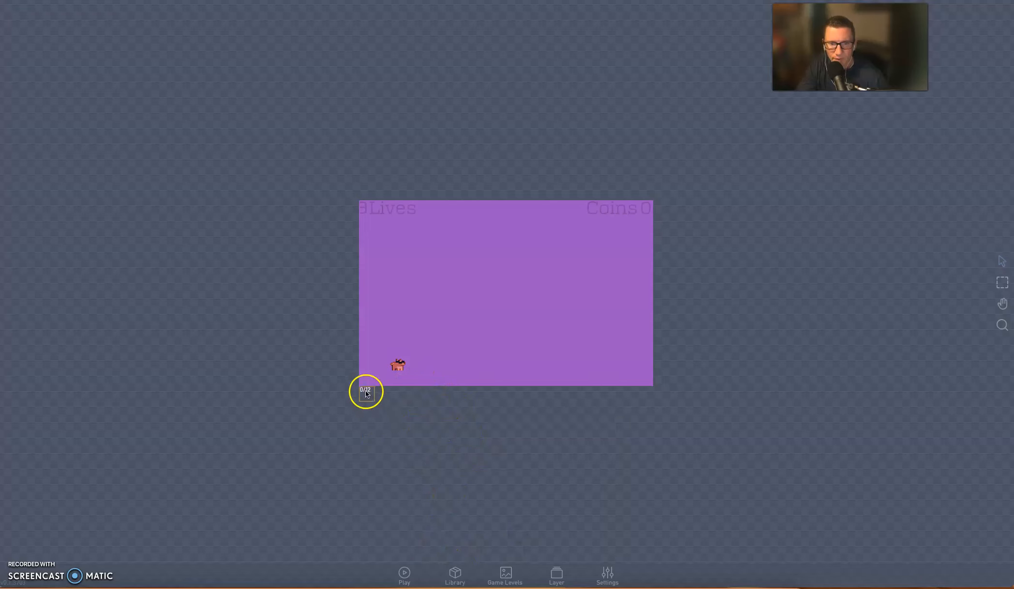
click(366, 384)
click(344, 386)
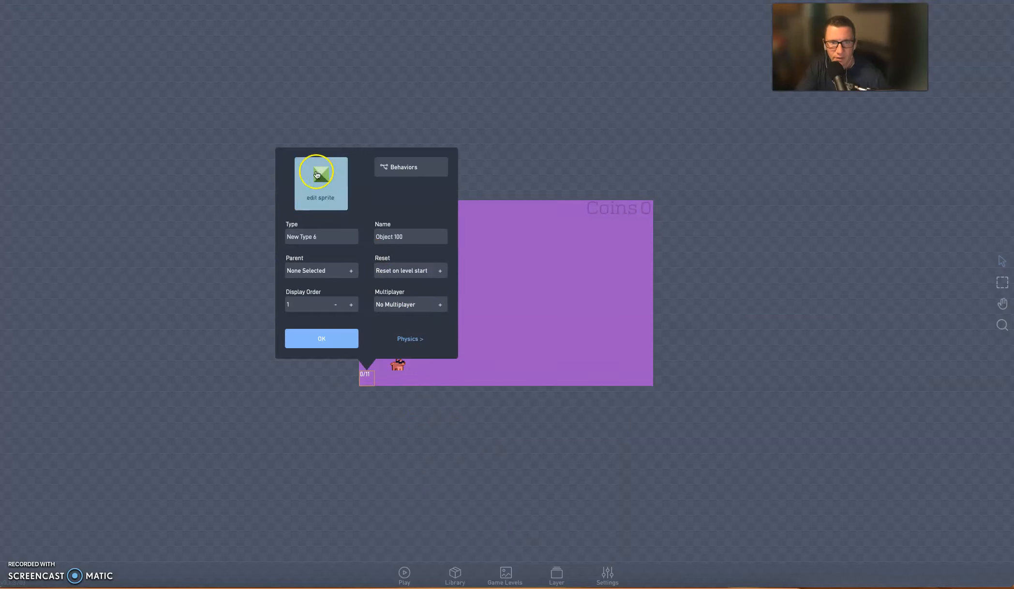
drag(322, 238, 248, 229)
text(ground 2)
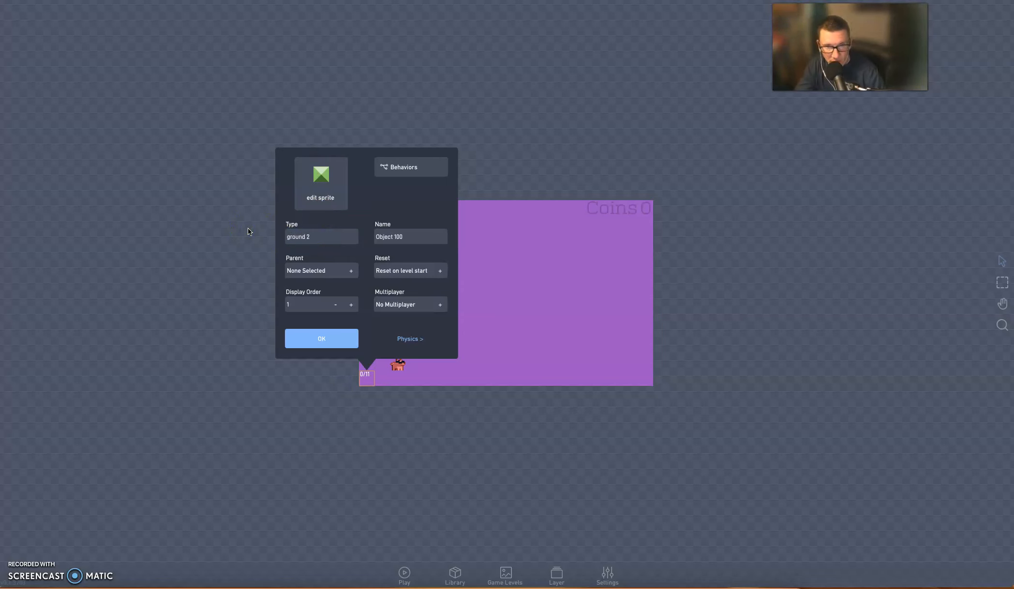
- Paint rough pink B55088 pencil strokes, size 2, over the edges and diagonals of the ground 2 sprite
click(311, 180)
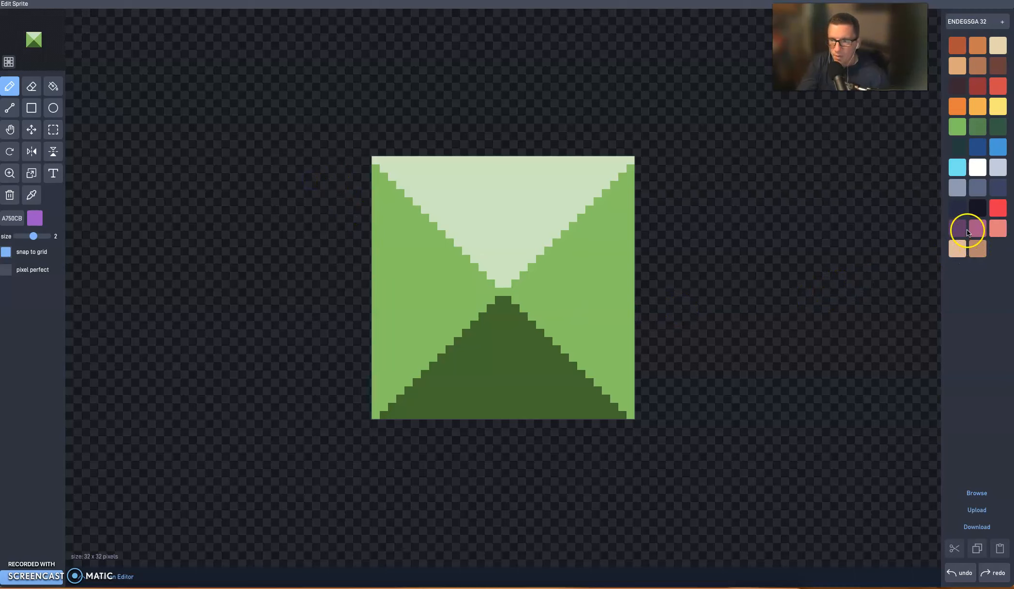
click(974, 233)
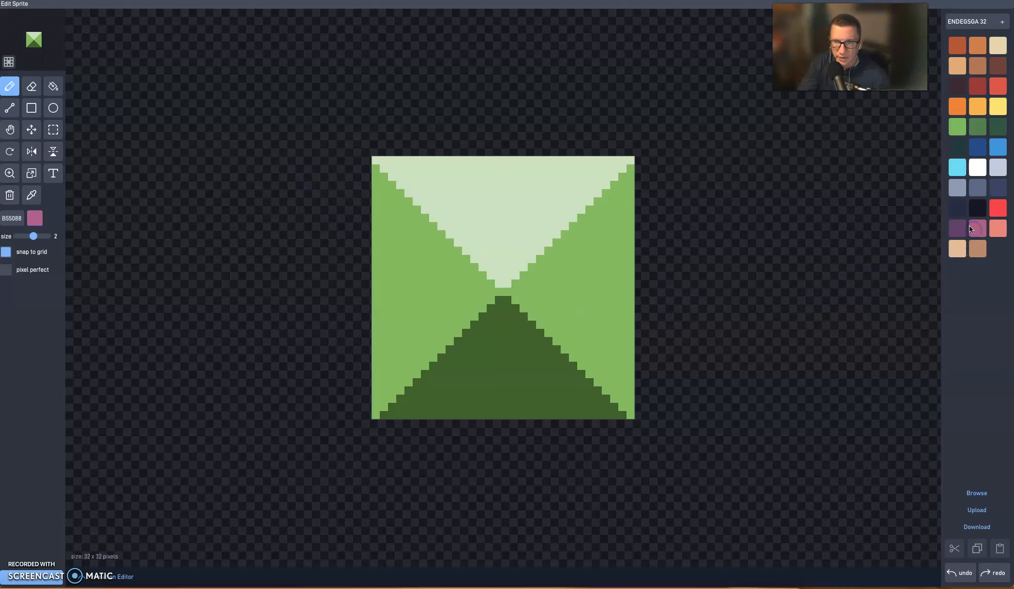
mouse_move(376, 166)
mouse_down()
mouse_move(626, 174)
mouse_move(609, 367)
mouse_move(609, 399)
mouse_move(626, 339)
mouse_move(623, 411)
mouse_move(387, 401)
mouse_move(403, 222)
mouse_move(560, 347)
mouse_up()
drag(526, 242, 395, 356)
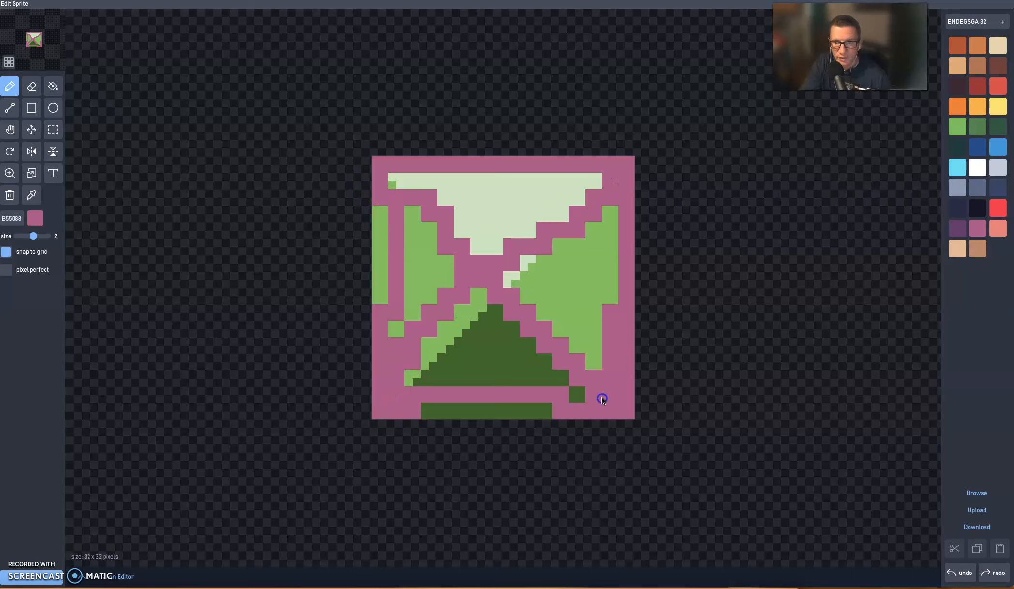
drag(594, 227, 579, 307)
- Add dark purple 68386C pencil strokes over the remaining green and white areas of the ground 2 sprite
click(957, 230)
mouse_move(544, 197)
mouse_down()
mouse_move(569, 191)
mouse_move(457, 226)
mouse_move(403, 323)
mouse_up()
mouse_move(431, 376)
mouse_down()
mouse_move(499, 341)
mouse_move(467, 359)
mouse_up()
drag(487, 419, 535, 415)
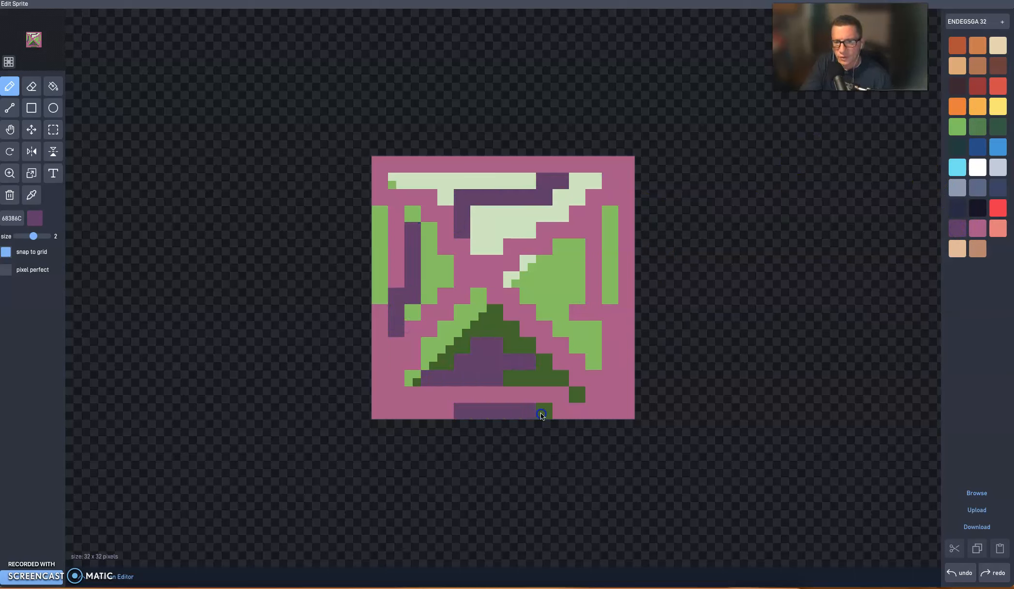
click(574, 385)
drag(560, 247, 506, 273)
drag(610, 225, 608, 282)
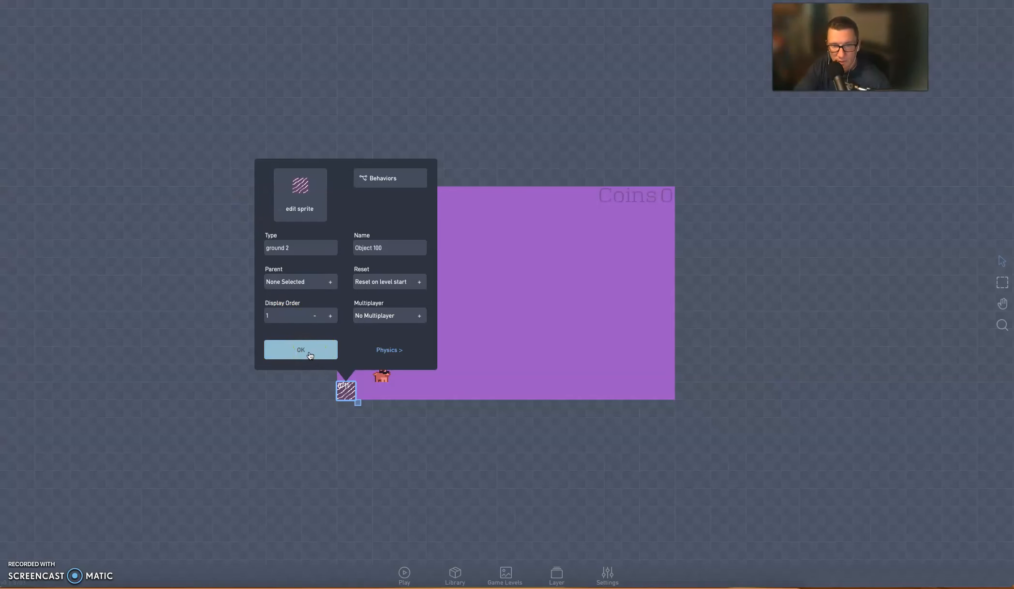
- Clone the ground 2 block into a full-width floor and two side walls about seven blocks high
click(345, 390)
click(338, 377)
click(360, 391)
drag(361, 393, 453, 397)
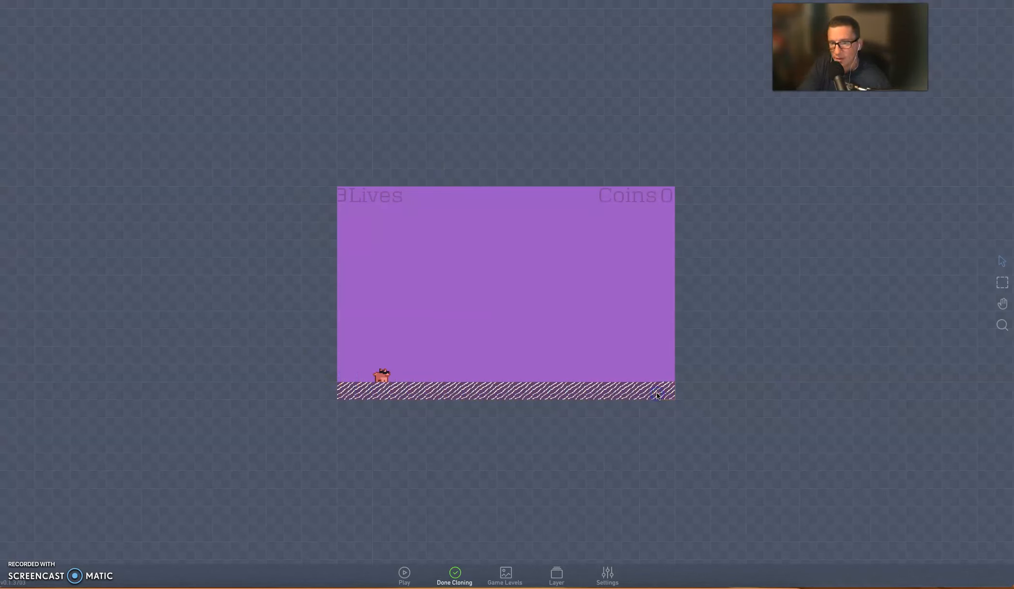
drag(669, 394, 661, 283)
drag(341, 371, 339, 276)
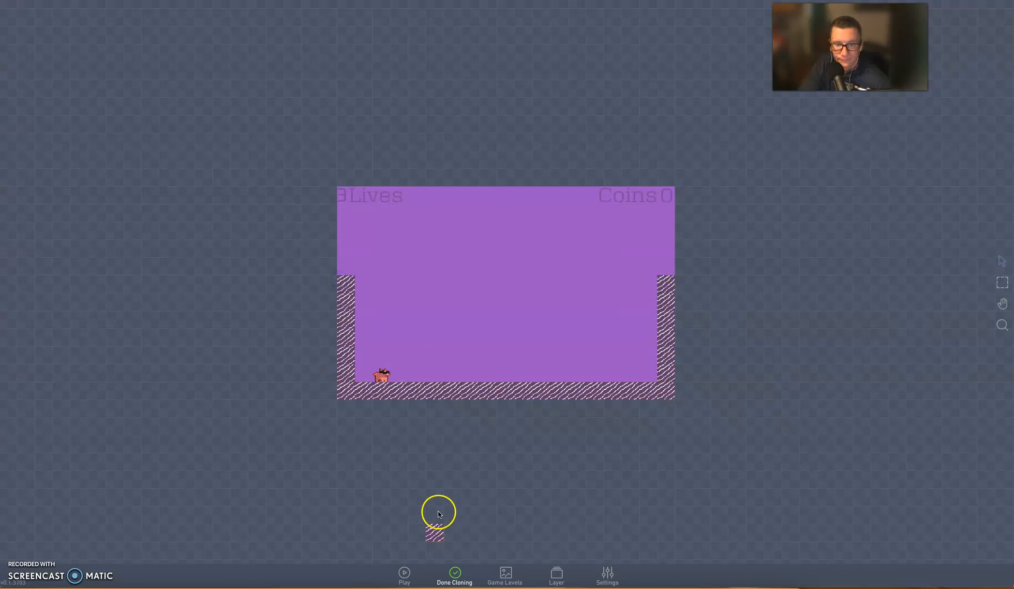
click(454, 576)
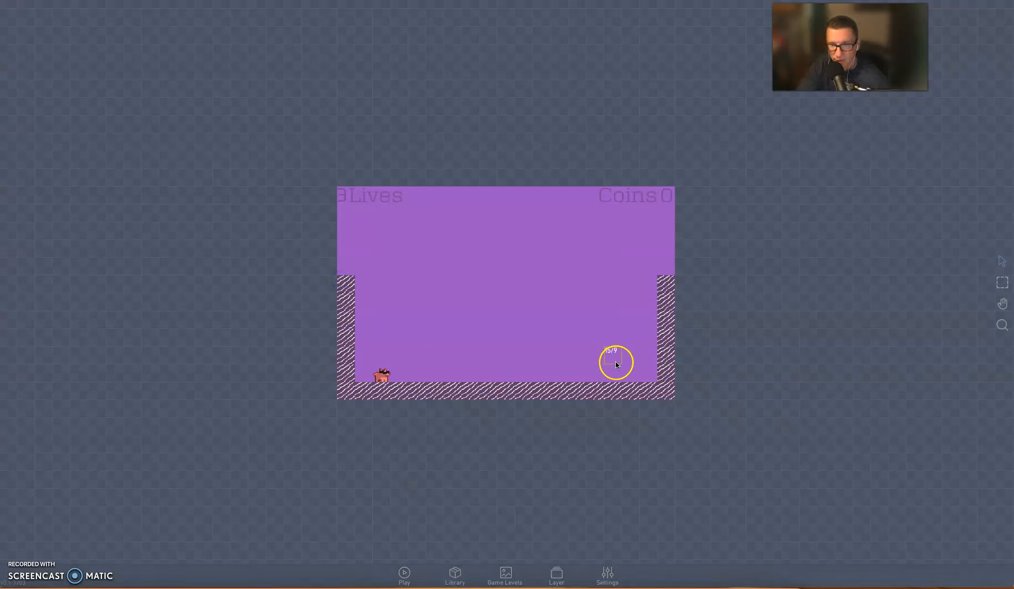
- Create a new object of type "trophy" on the floor, a few cells from the right wall
click(591, 373)
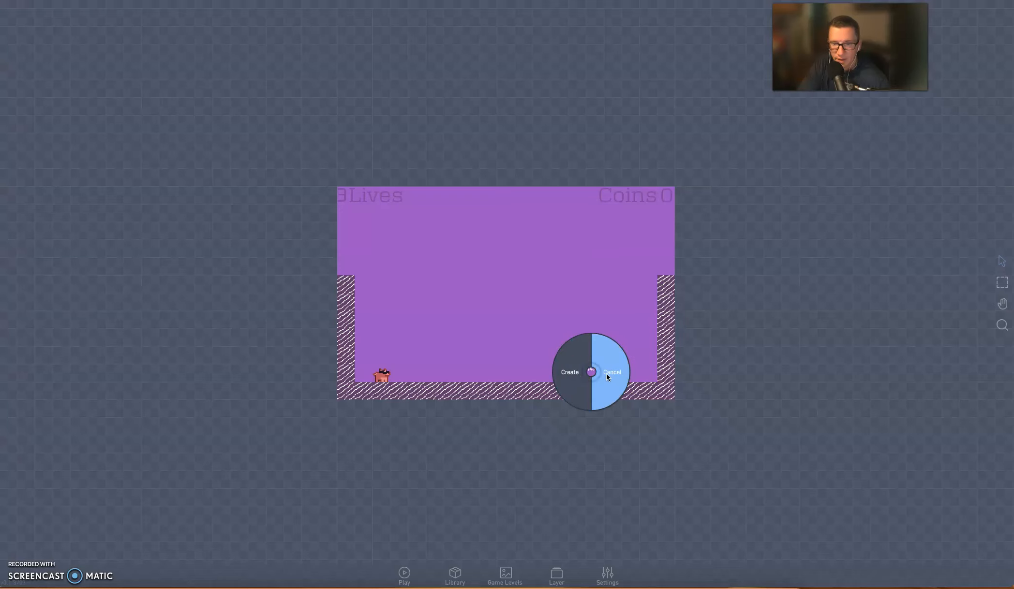
click(576, 372)
drag(547, 233, 510, 229)
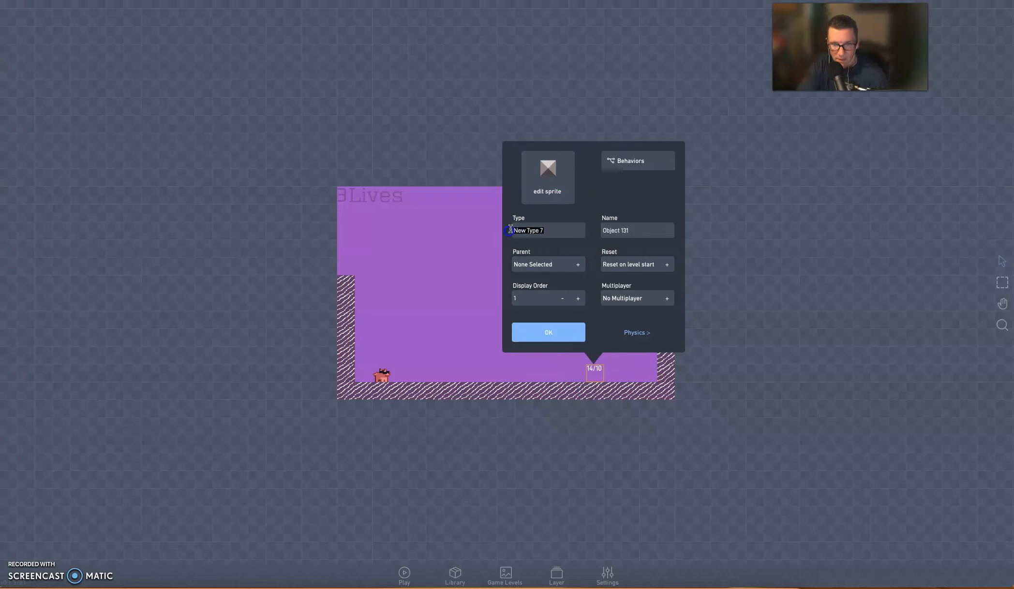
text(trophy)
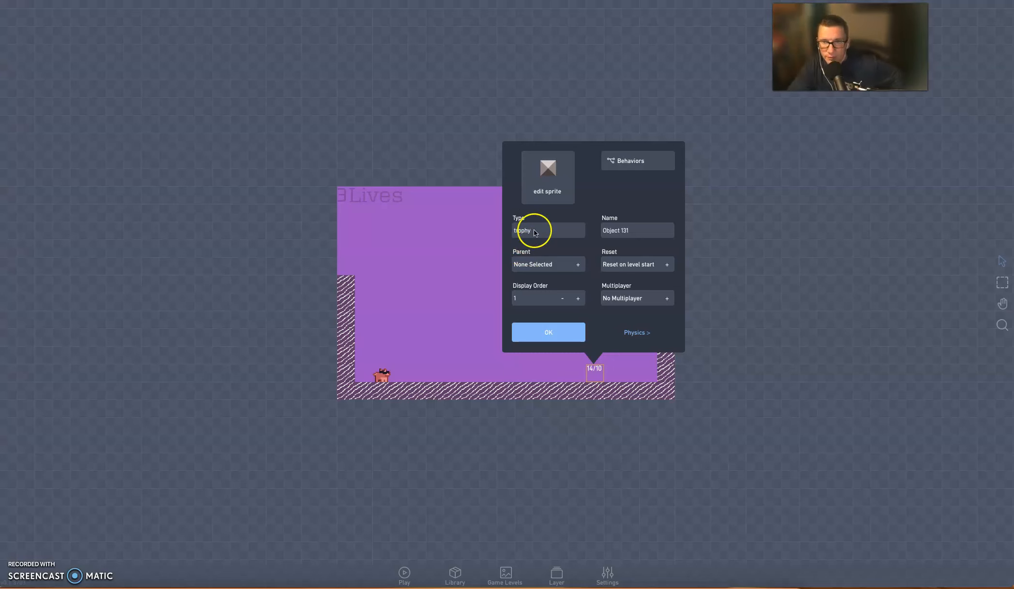
- Replace the trophy object's sprite with the red flag from the pixel-objects sprite category
click(548, 177)
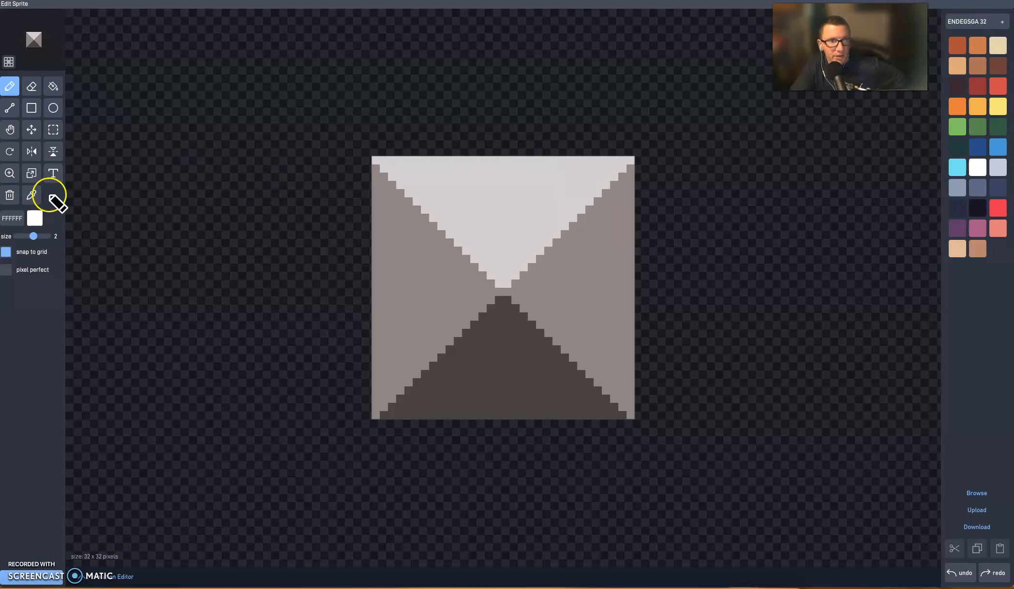
click(989, 494)
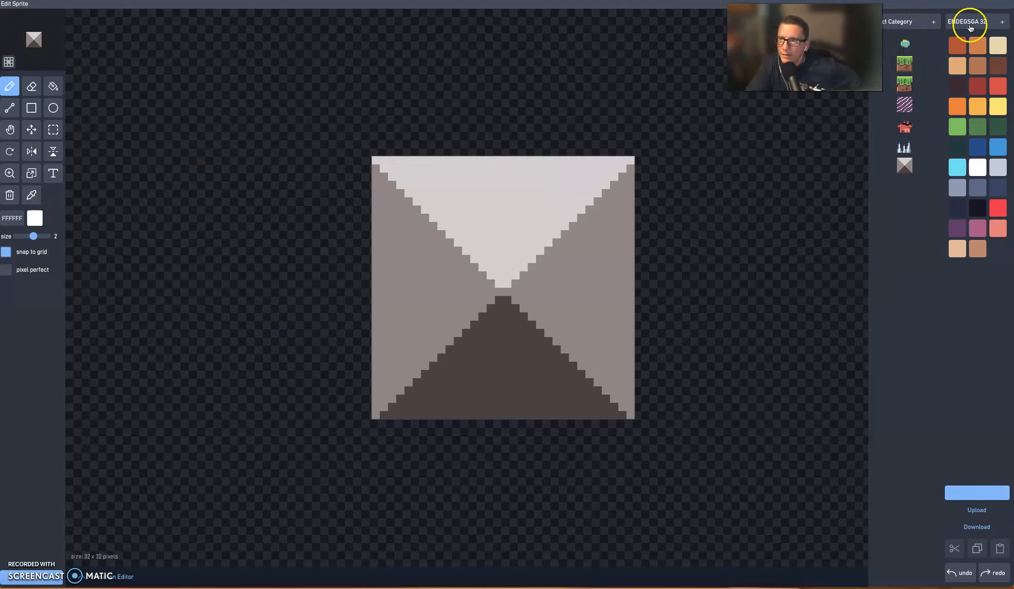
click(906, 22)
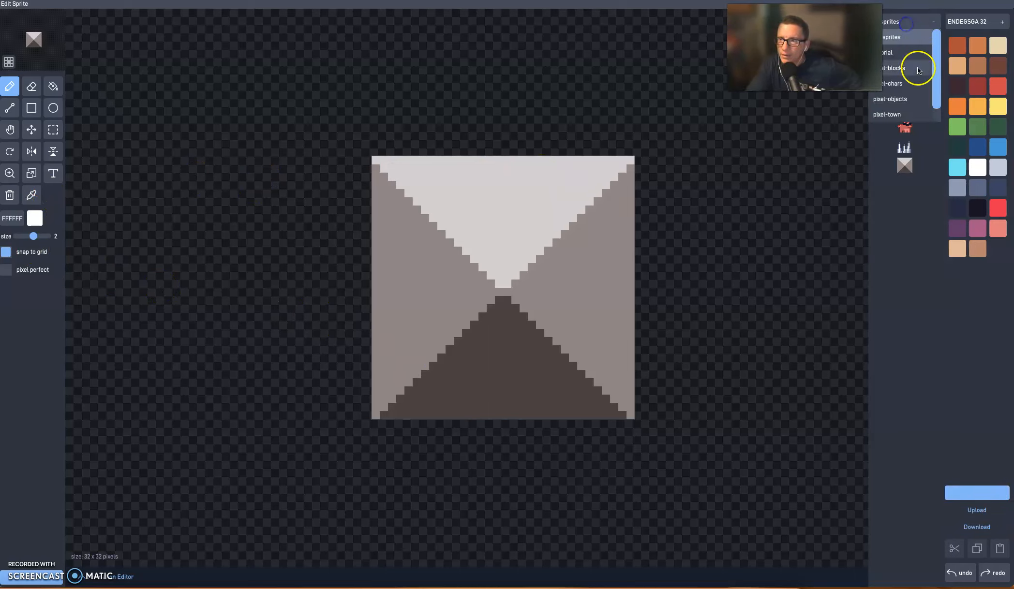
click(895, 99)
scroll(906, 377, down, 3)
scroll(910, 409, down, 4)
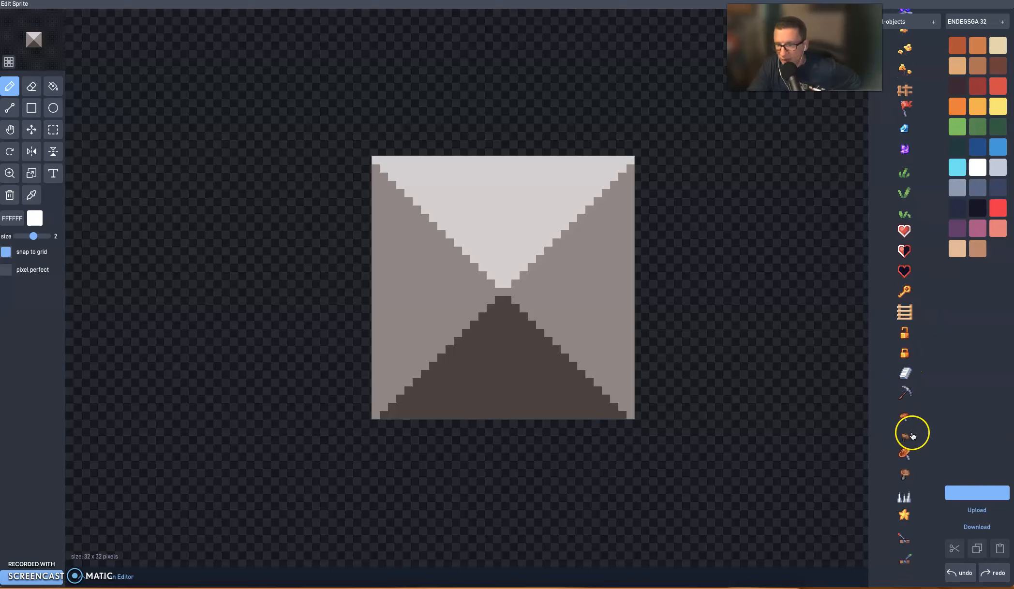
scroll(906, 231, up, 1)
scroll(913, 54, up, 6)
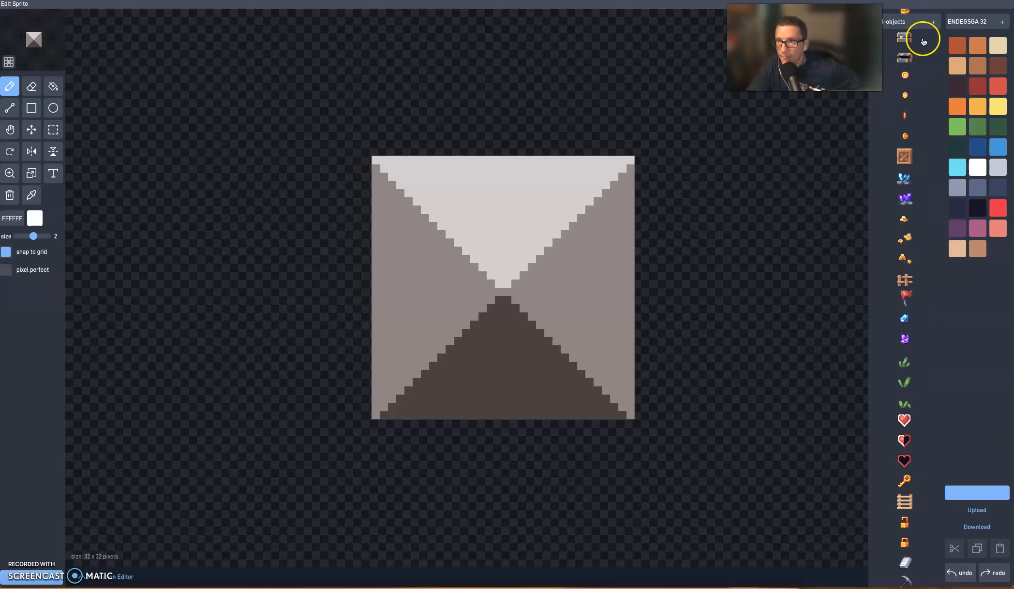
scroll(912, 310, down, 2)
click(911, 310)
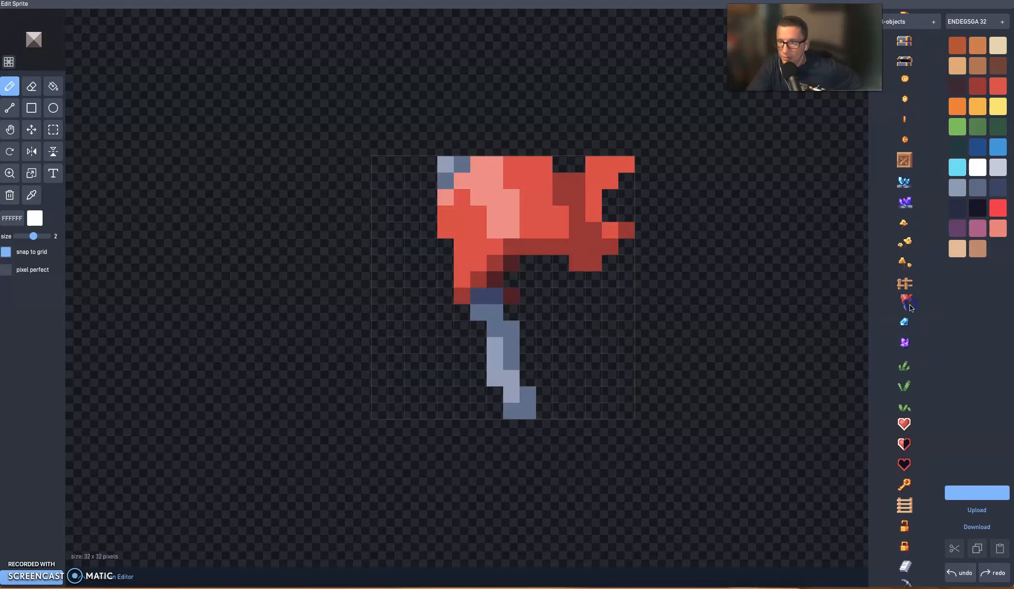
scroll(912, 314, down, 5)
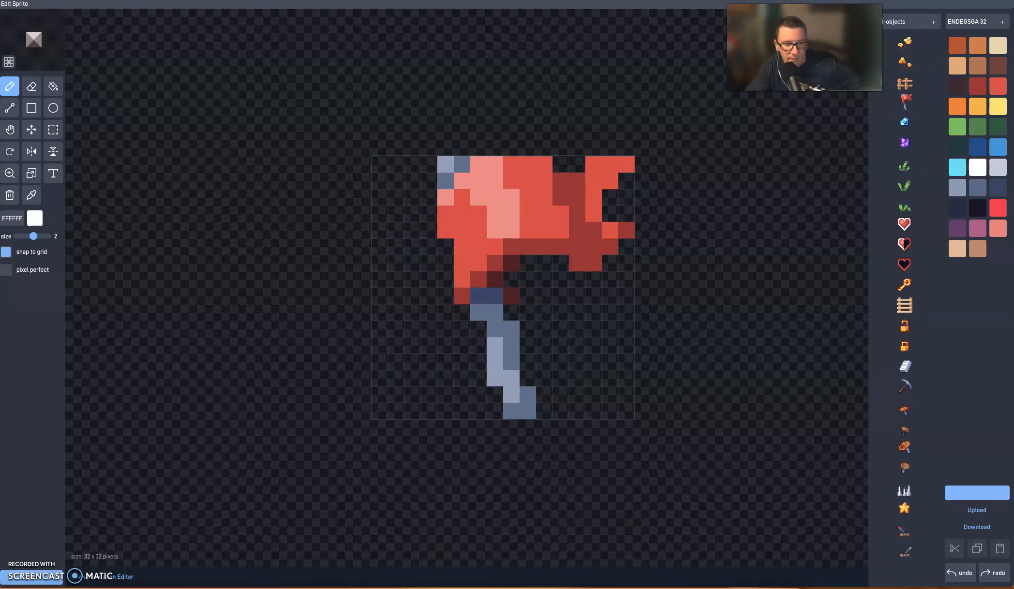
click(28, 581)
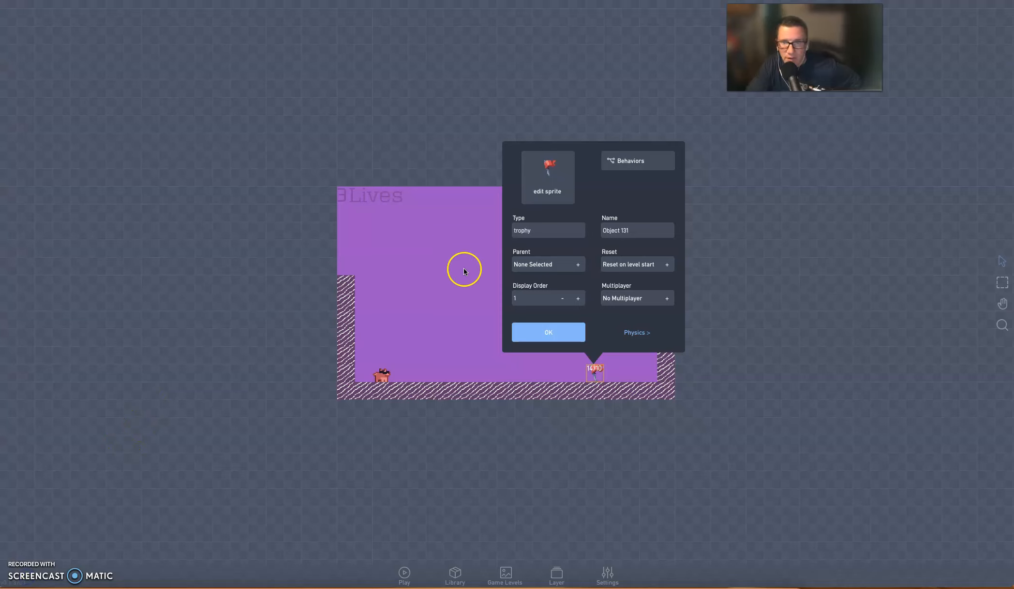
- Rename the trophy object's type to "flag"
drag(545, 231, 481, 229)
text(flag)
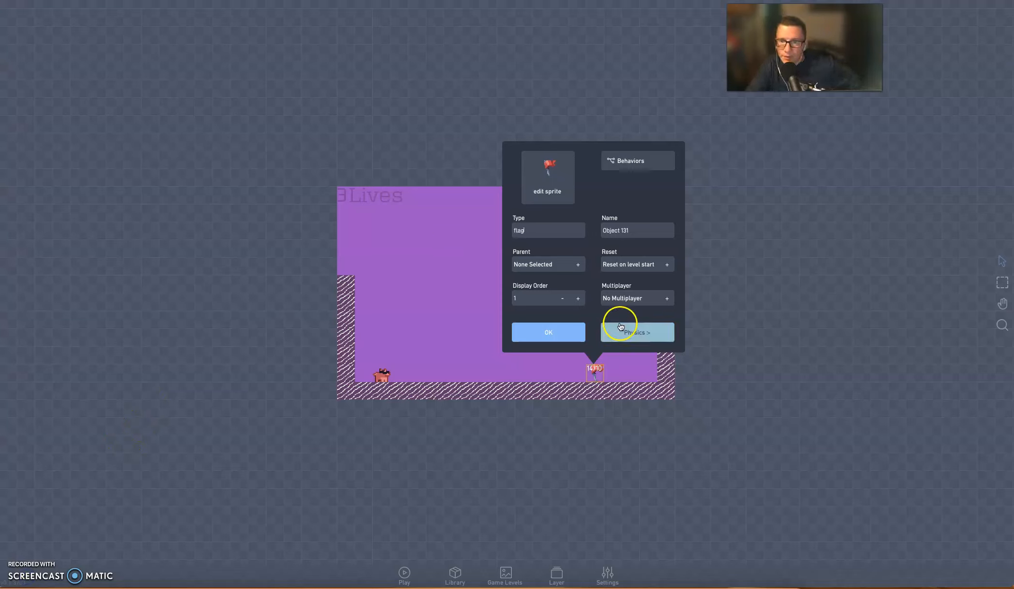
click(563, 332)
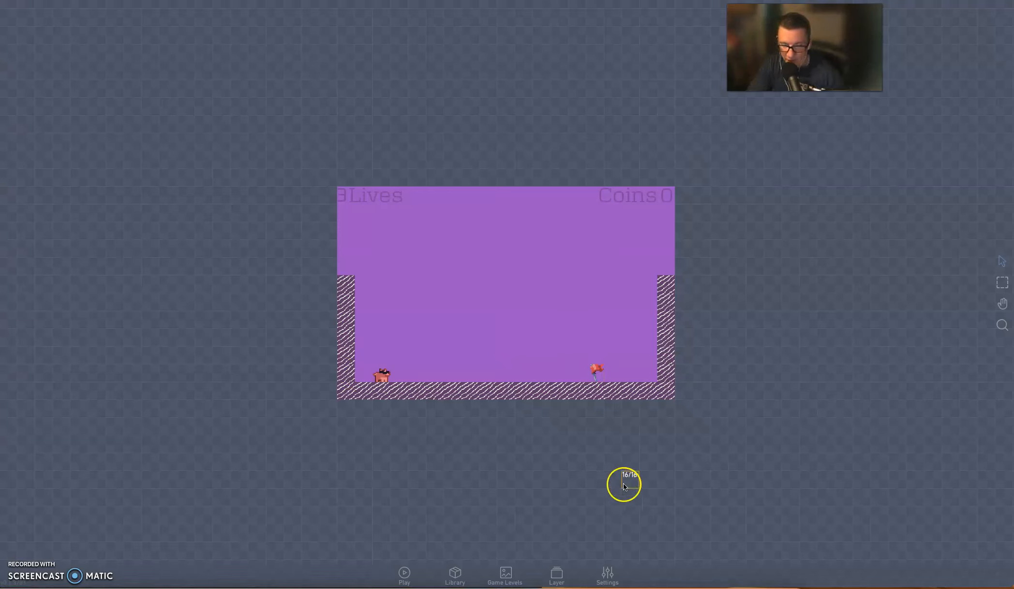
- Open the red flag object's behaviors and add a Collision trigger
right_click(594, 368)
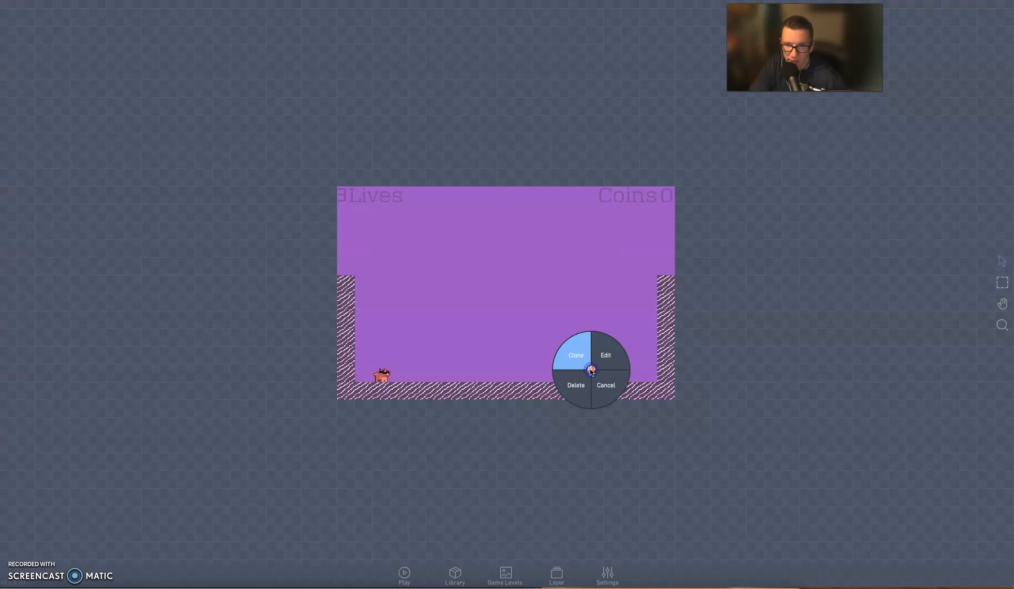
click(606, 358)
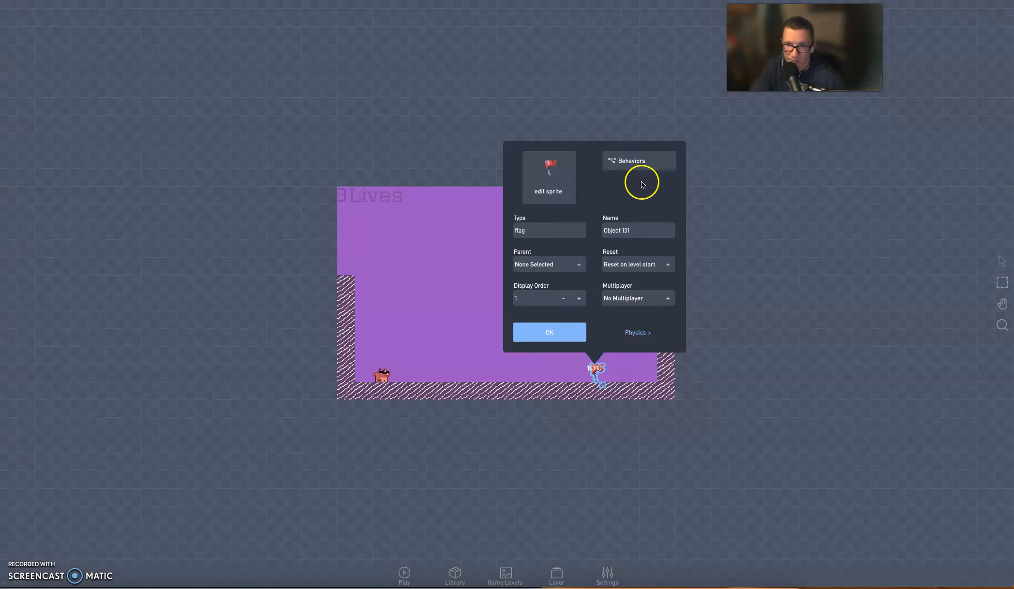
click(635, 164)
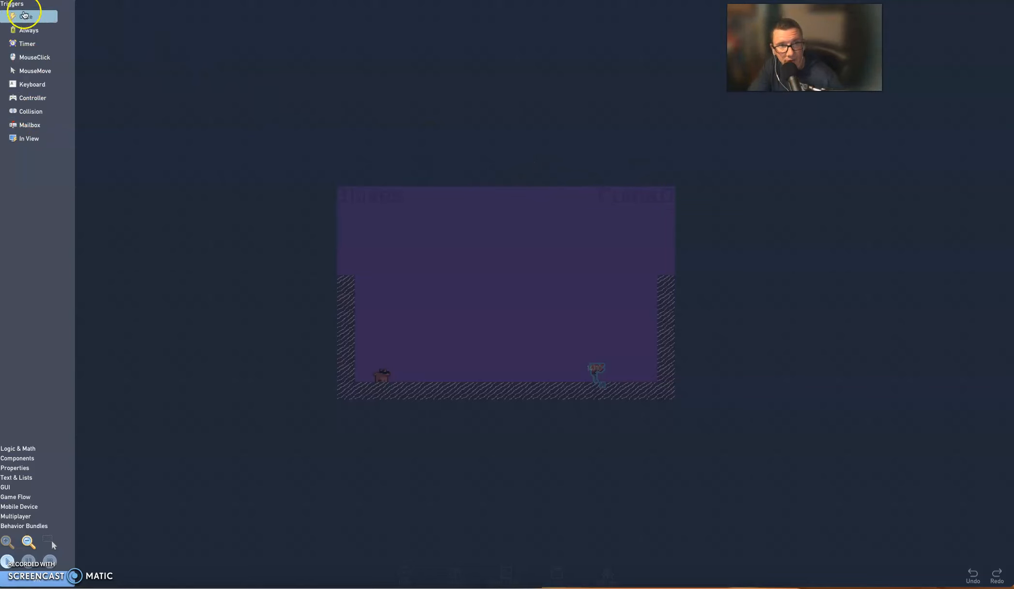
click(42, 118)
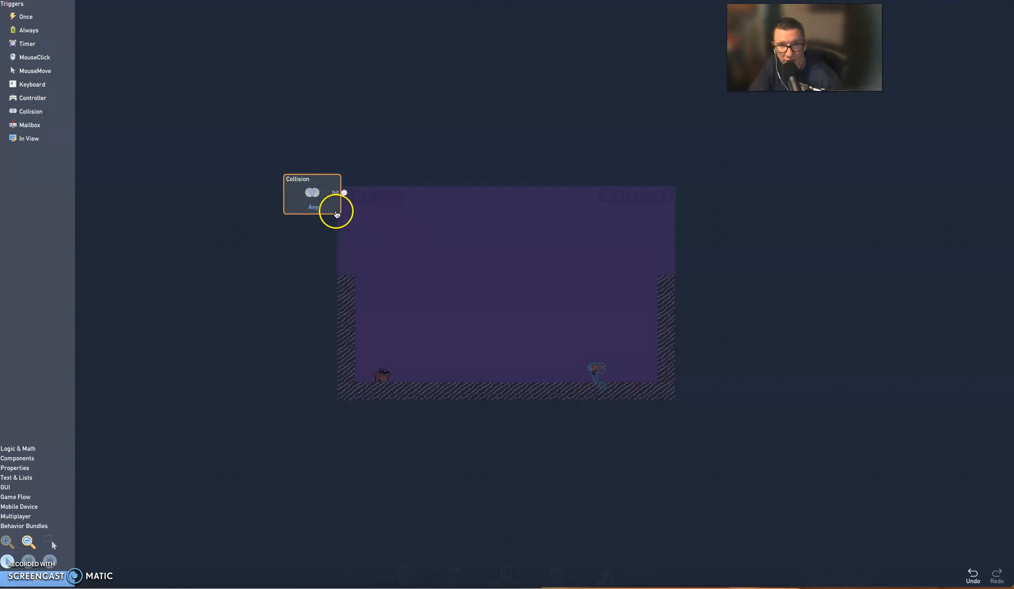
- Set the Collision trigger to detect objects of type "player" and move its block over the level's left half
click(300, 193)
click(279, 33)
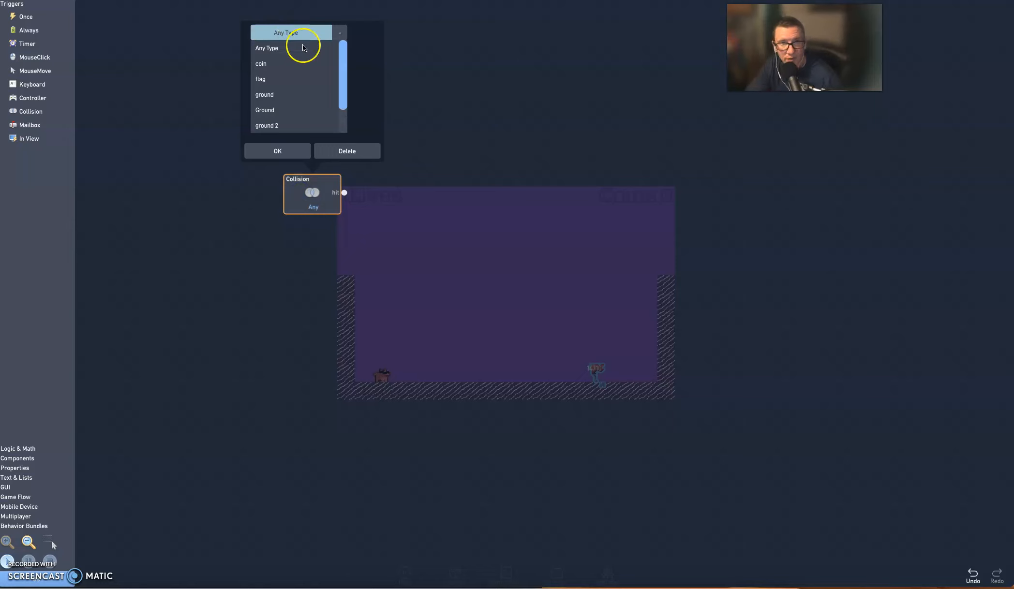
drag(342, 98, 338, 120)
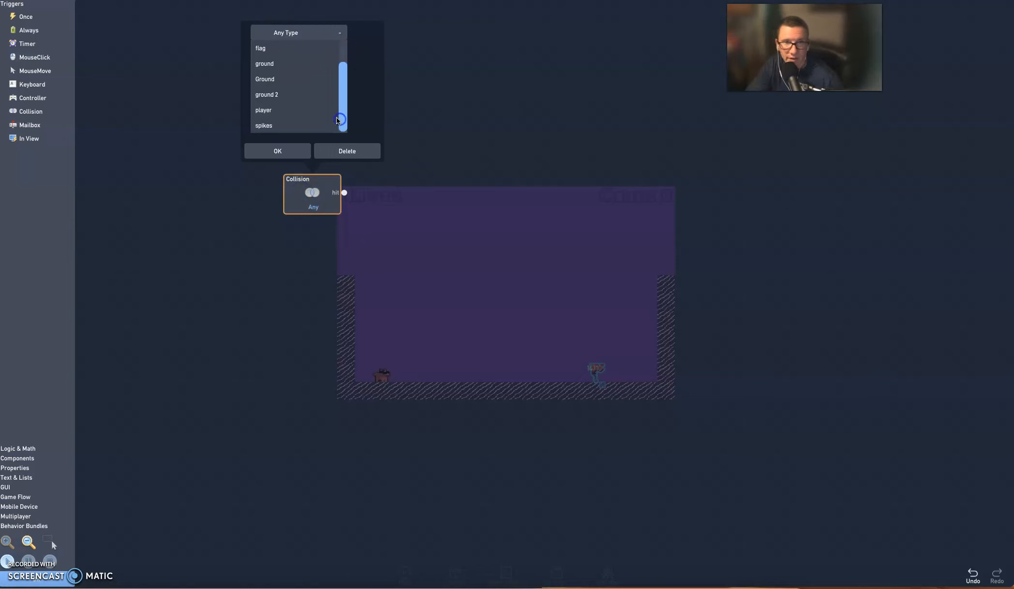
click(272, 110)
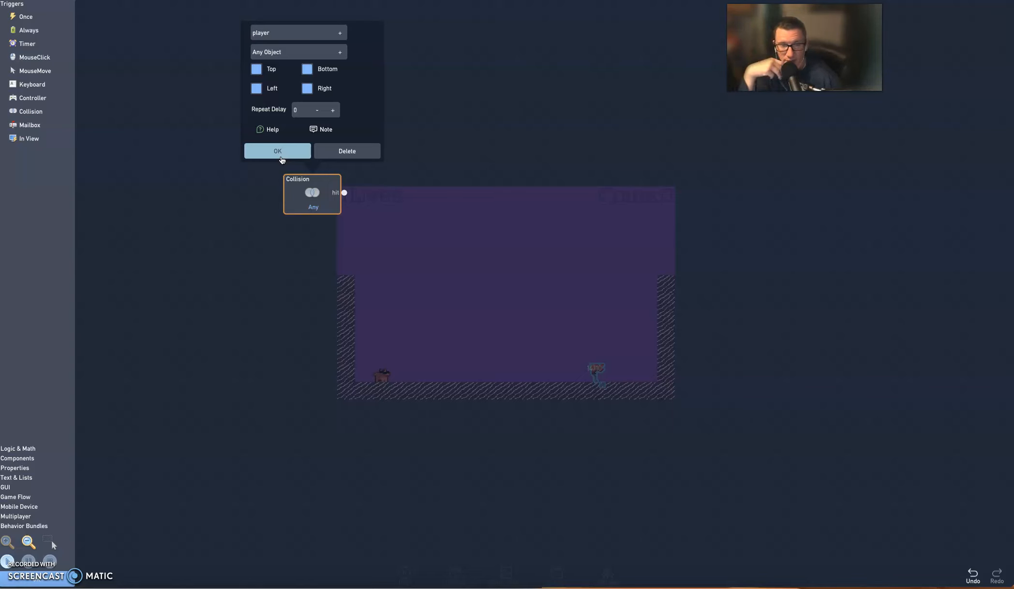
click(298, 32)
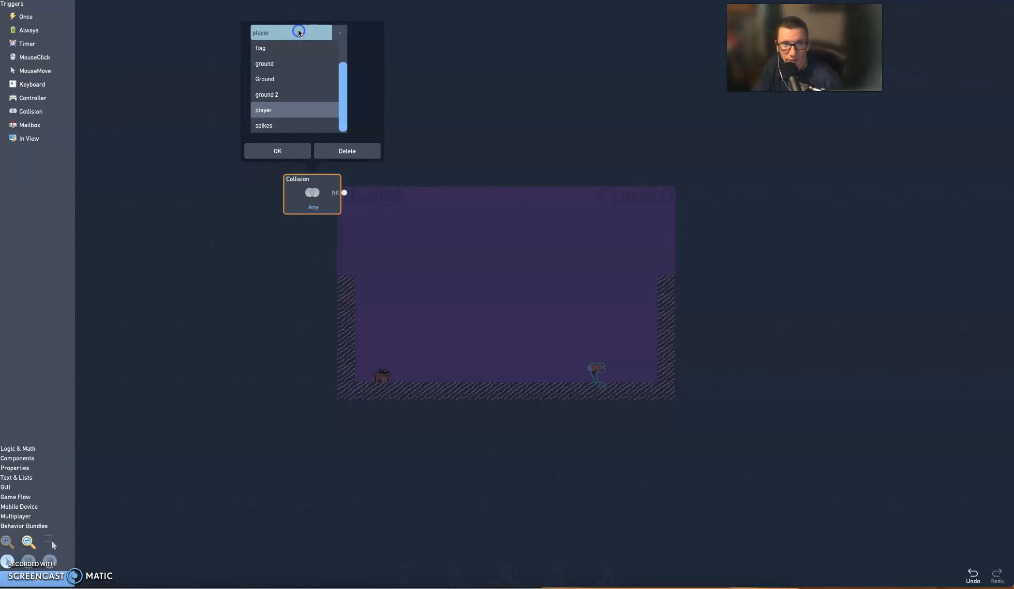
click(264, 109)
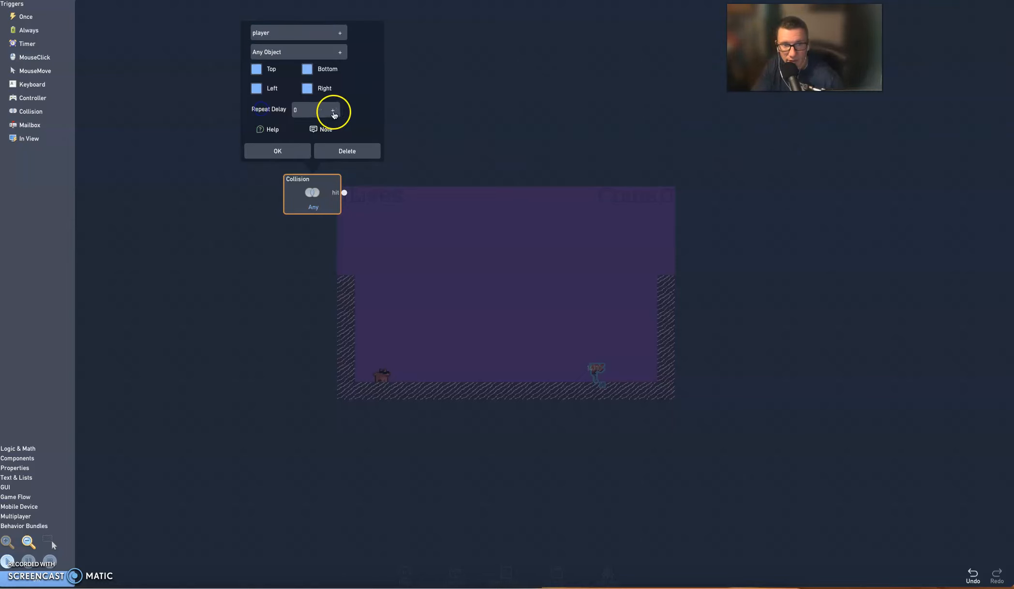
click(283, 196)
click(293, 131)
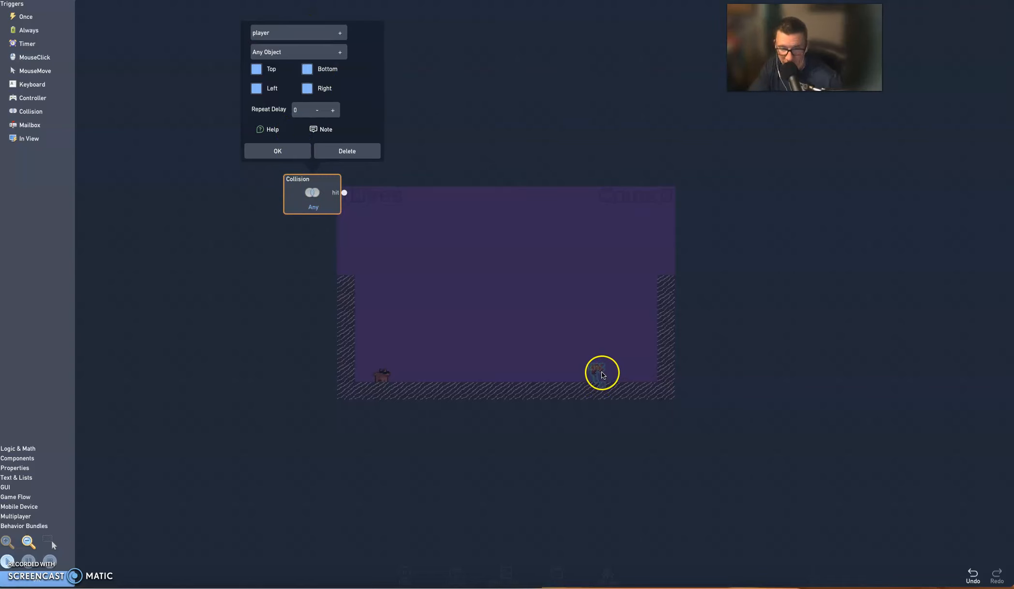
click(271, 152)
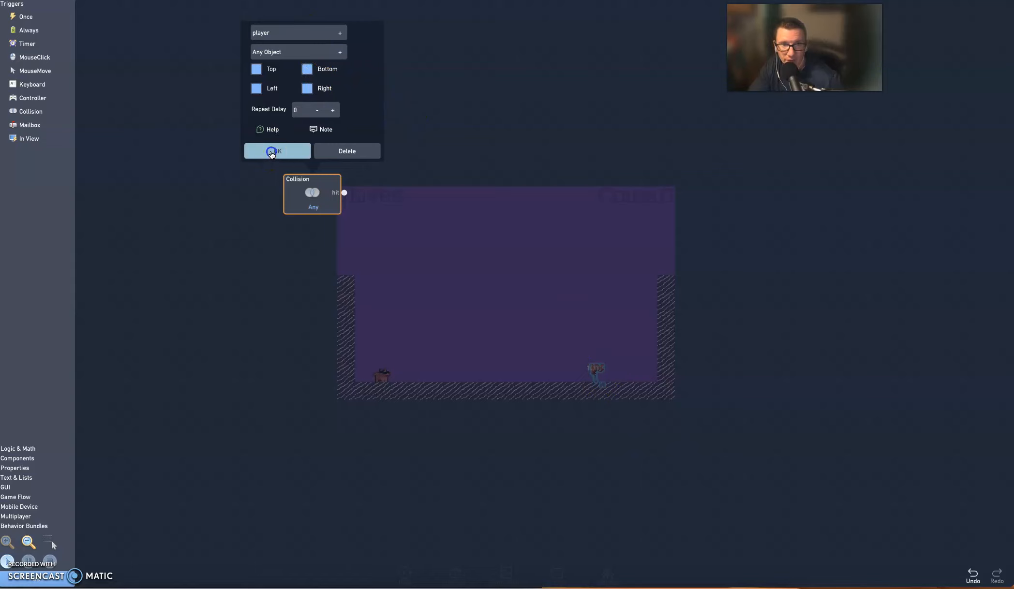
drag(298, 191, 385, 298)
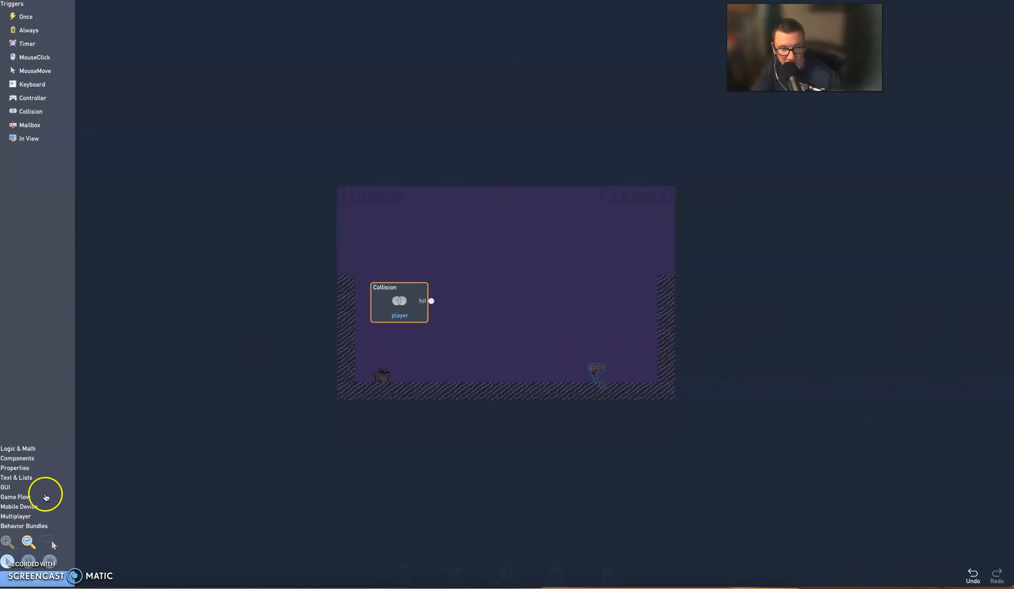
- Add a Load Level behavior beside the Collision block and connect the collision's hit output to its go input
click(19, 497)
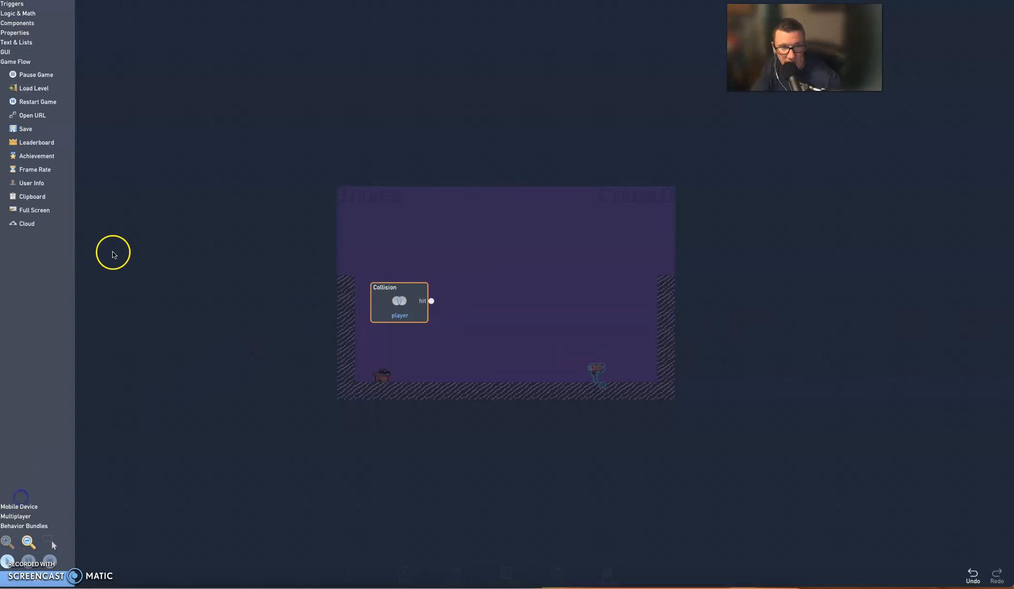
click(40, 92)
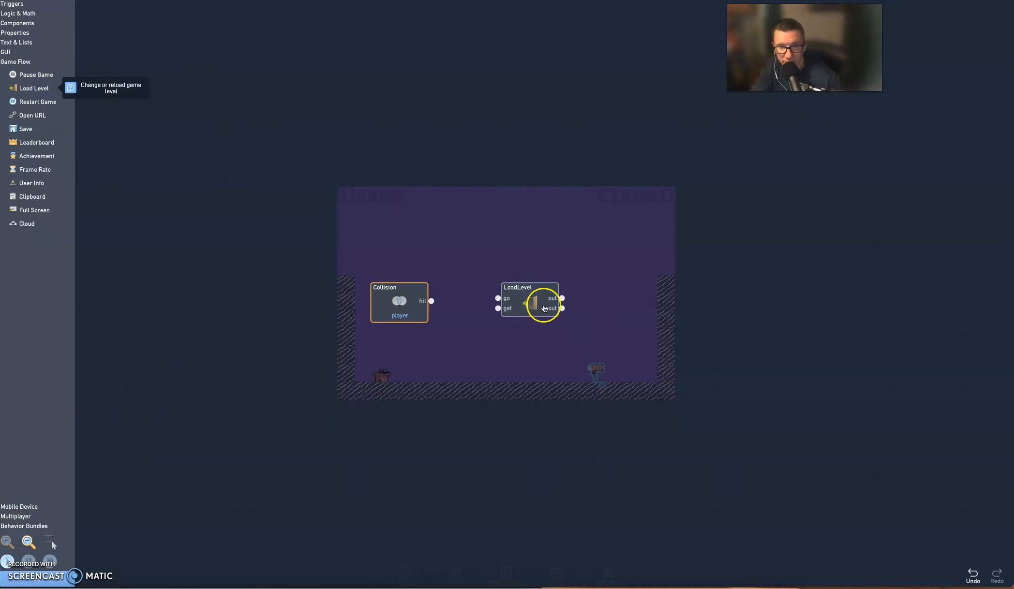
drag(431, 301, 496, 299)
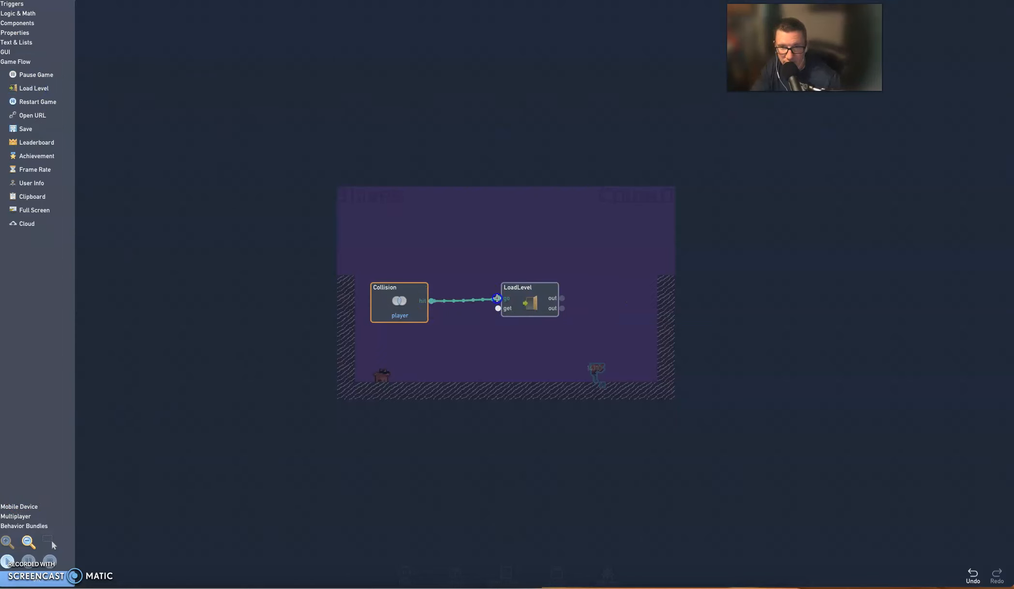
- Set the LoadLevel behavior to load Level 1
click(533, 291)
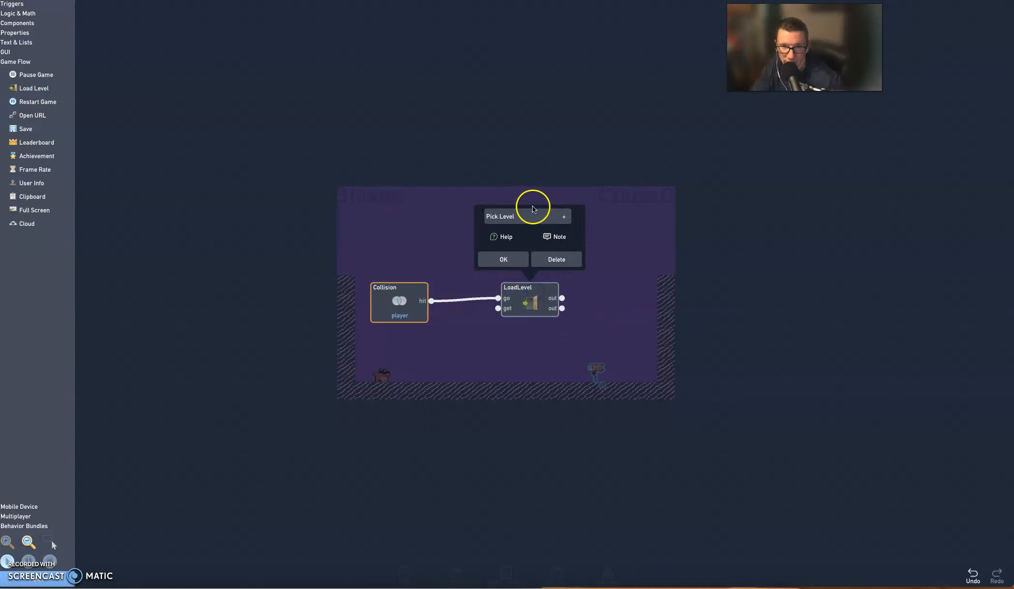
click(525, 213)
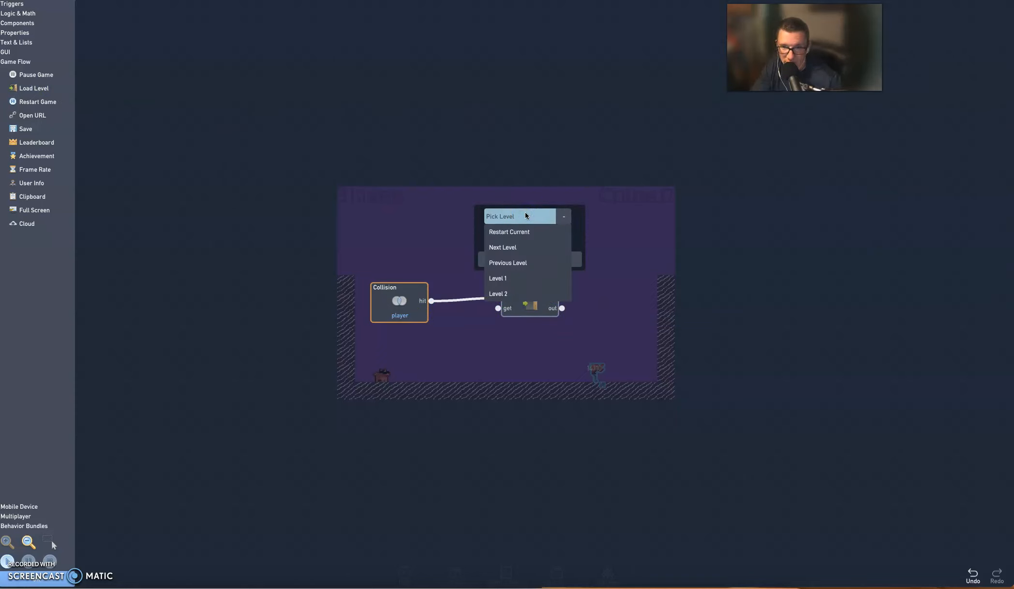
click(518, 220)
click(503, 279)
click(520, 289)
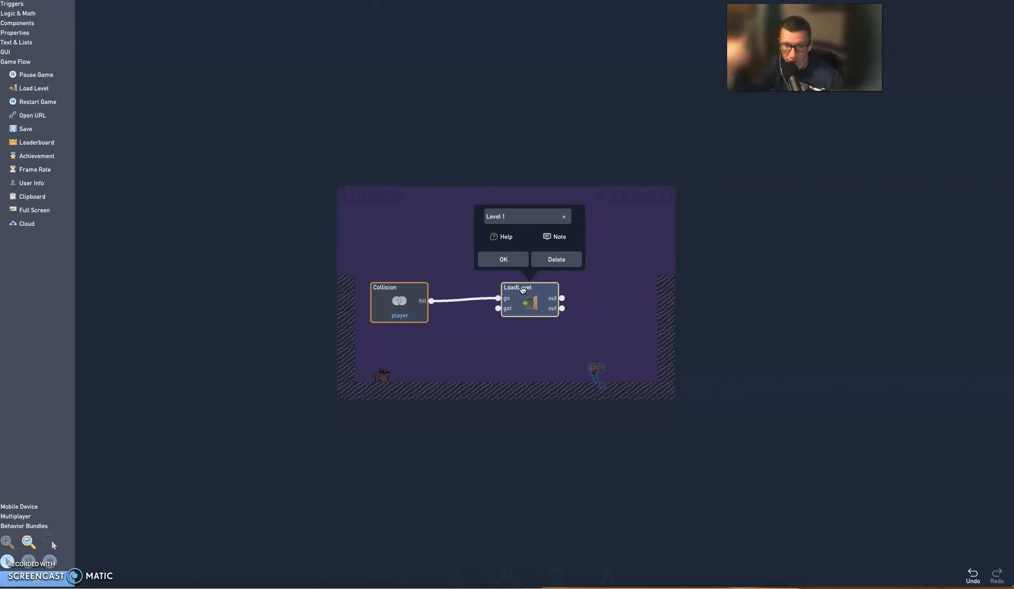
click(508, 259)
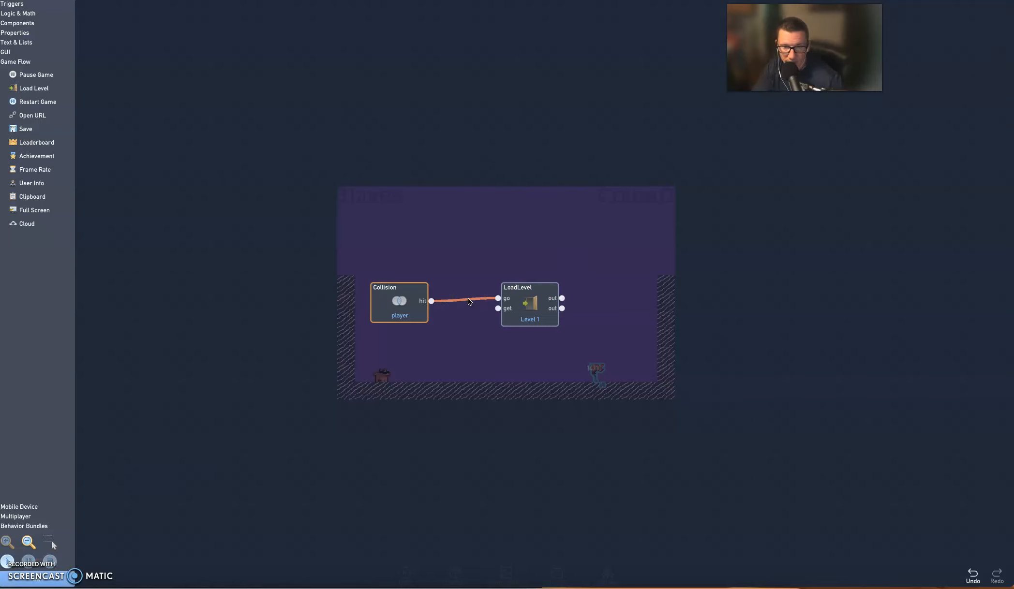
- Detach the LoadLevel block and place it above the level, inserting an Alert with its show input connected to the collision's hit output
drag(530, 292, 573, 121)
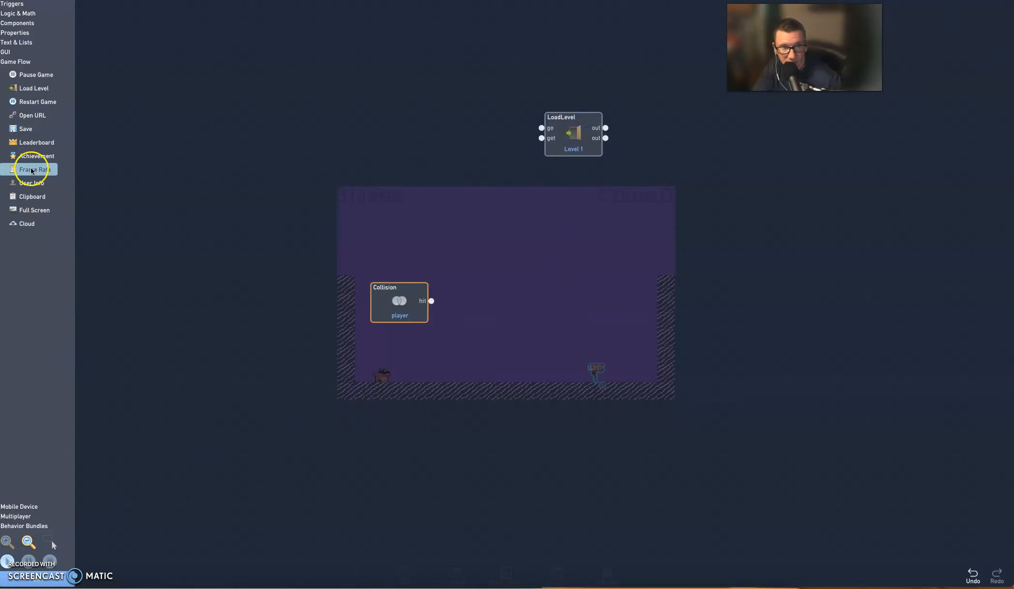
click(6, 52)
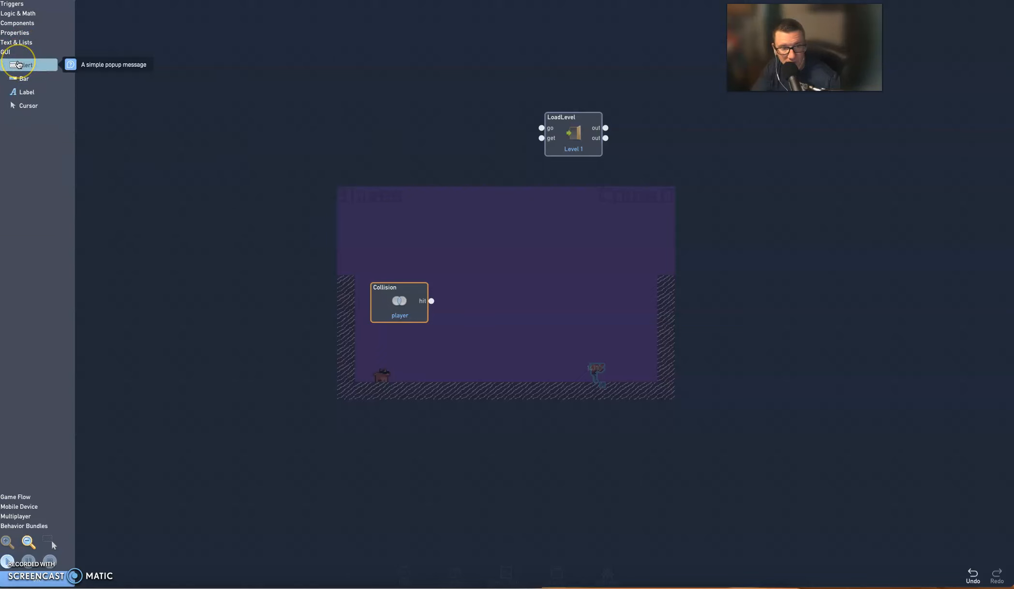
click(18, 64)
click(525, 295)
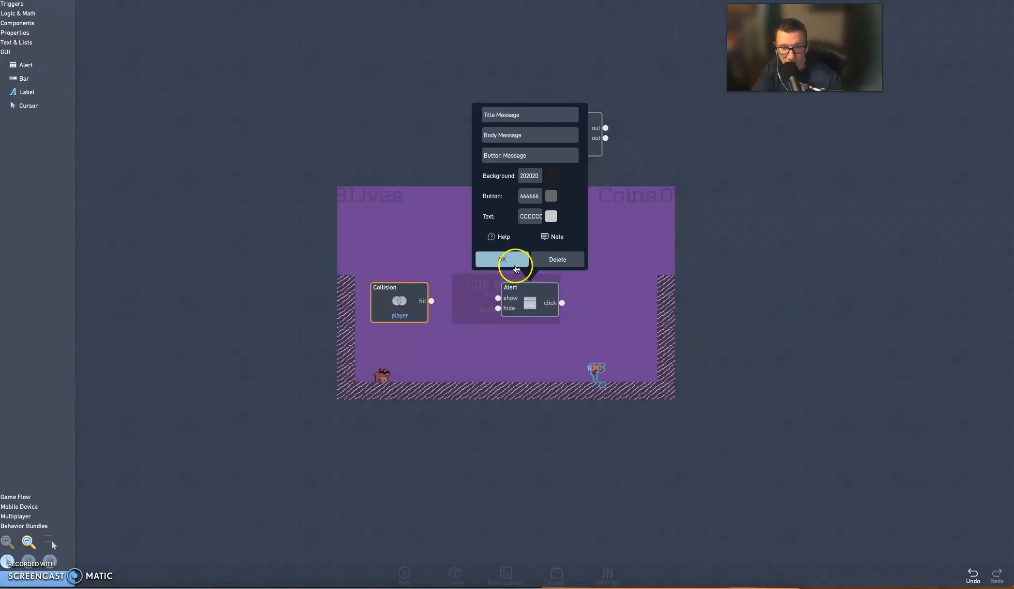
drag(434, 299, 499, 298)
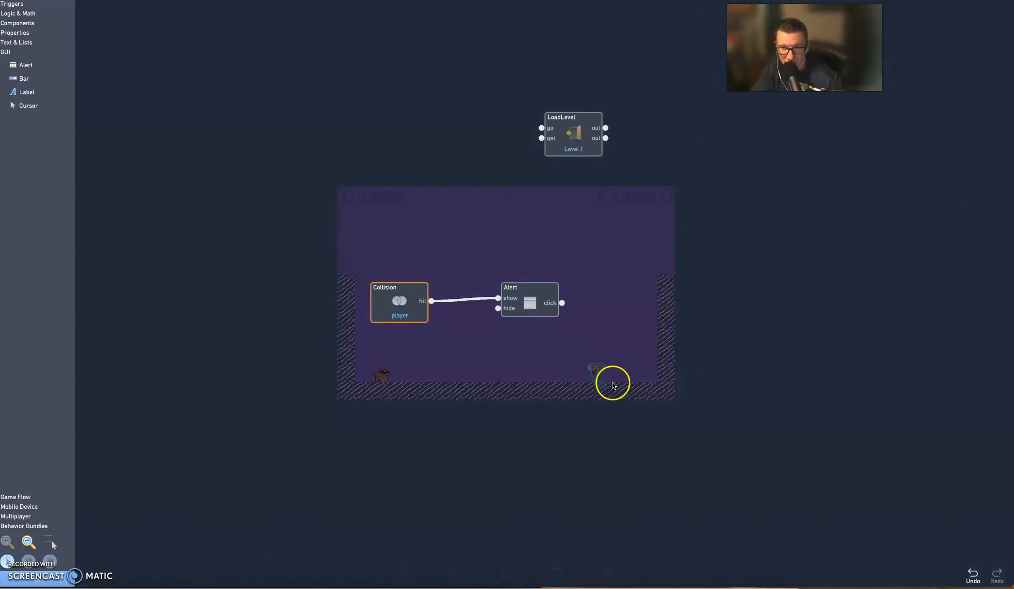
- Set the alert's title message to "CONGRATS!" and its body message to "TRY AGAIN"
click(524, 301)
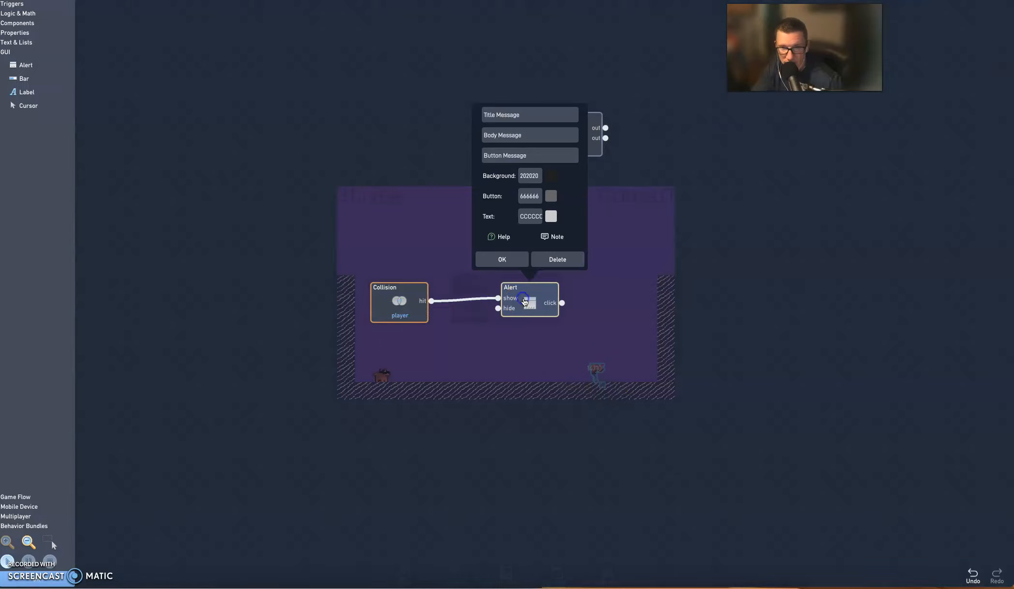
click(527, 116)
drag(528, 115, 466, 118)
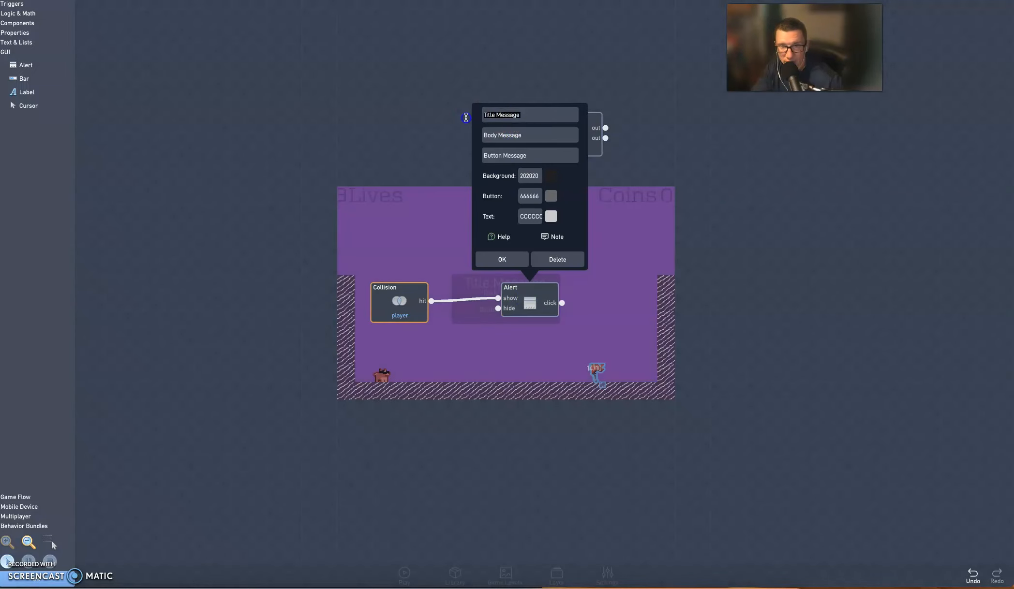
text(C)
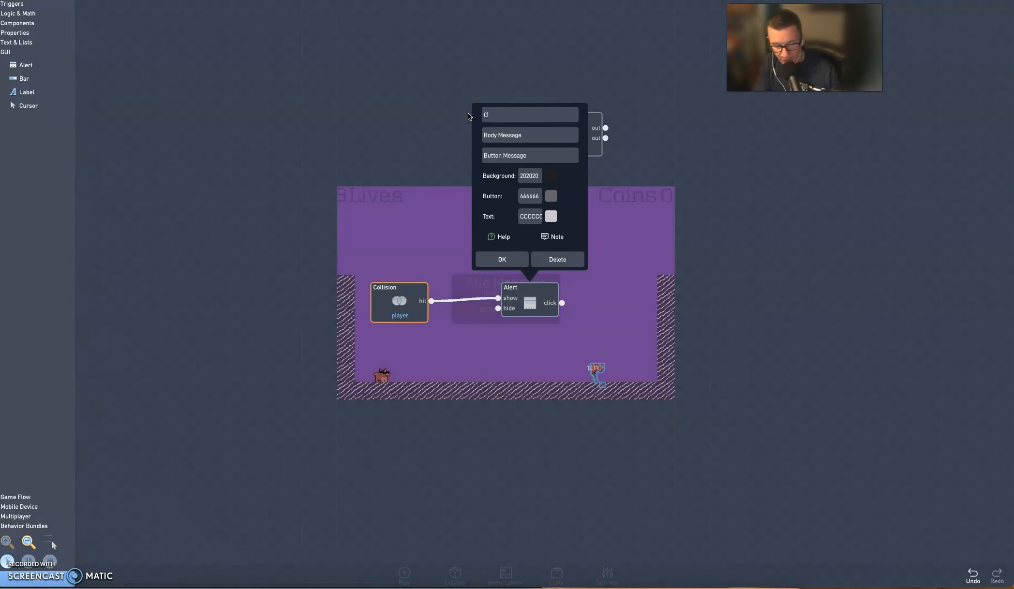
text(ONGRATS!)
click(538, 135)
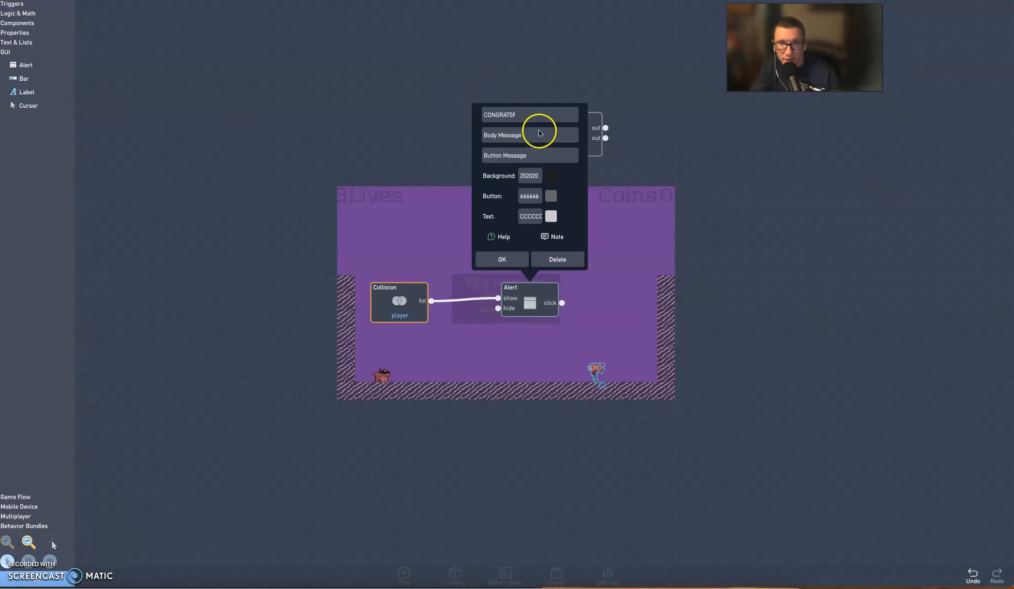
drag(538, 135, 475, 135)
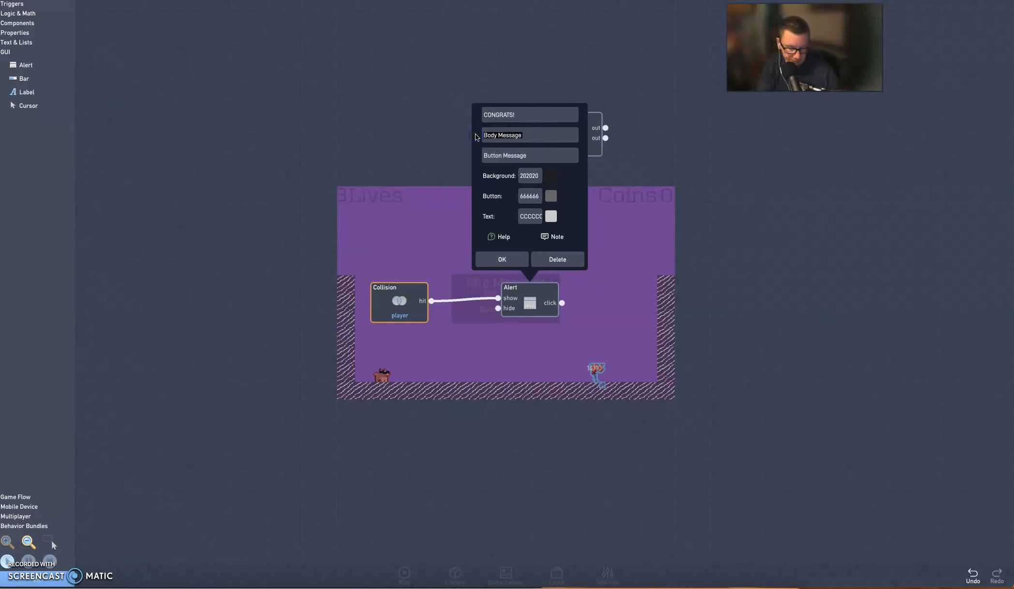
text(Y AGAIN)
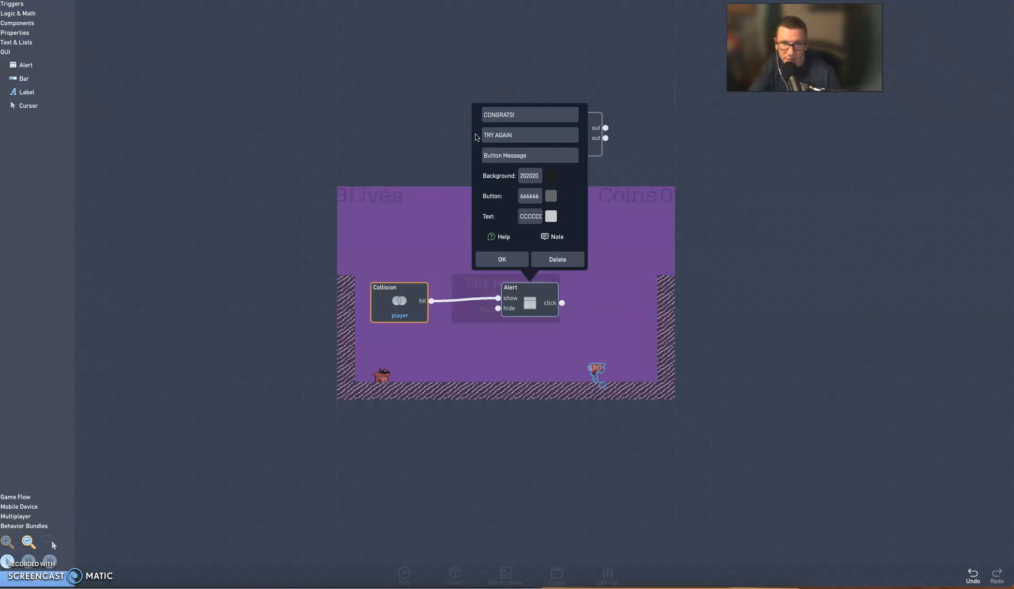
- Replace the alert's button message with the placeholder text "thtjydtjdtyjdyt"
click(543, 156)
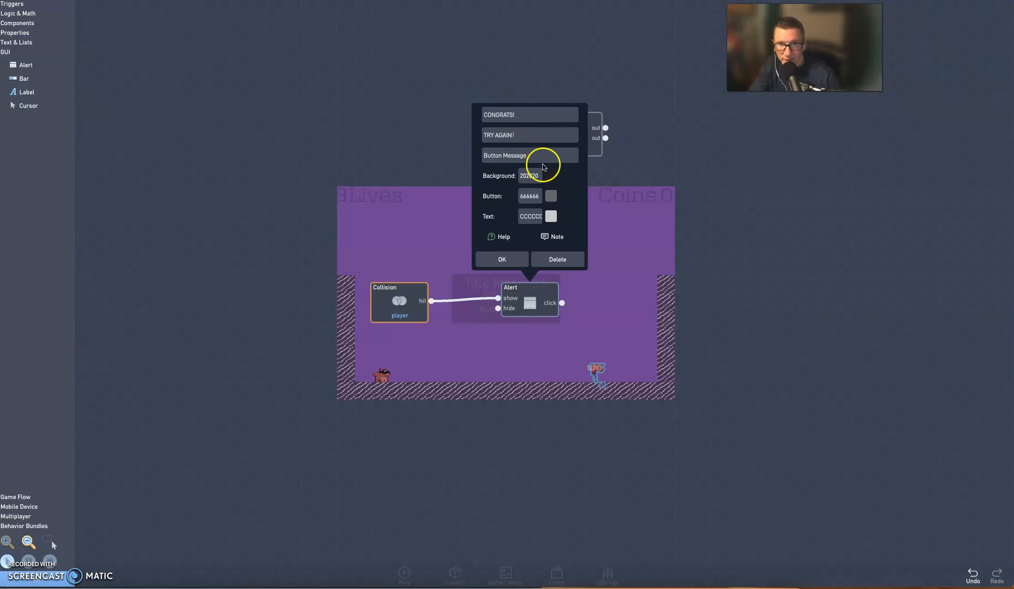
drag(543, 156, 467, 155)
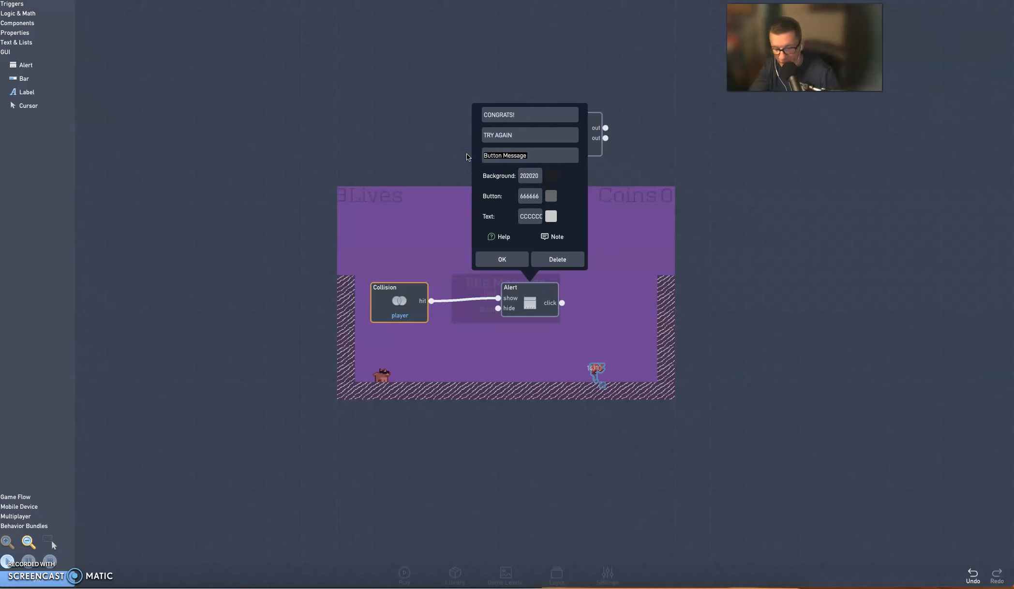
text(thtjydtjdtyjdyt)
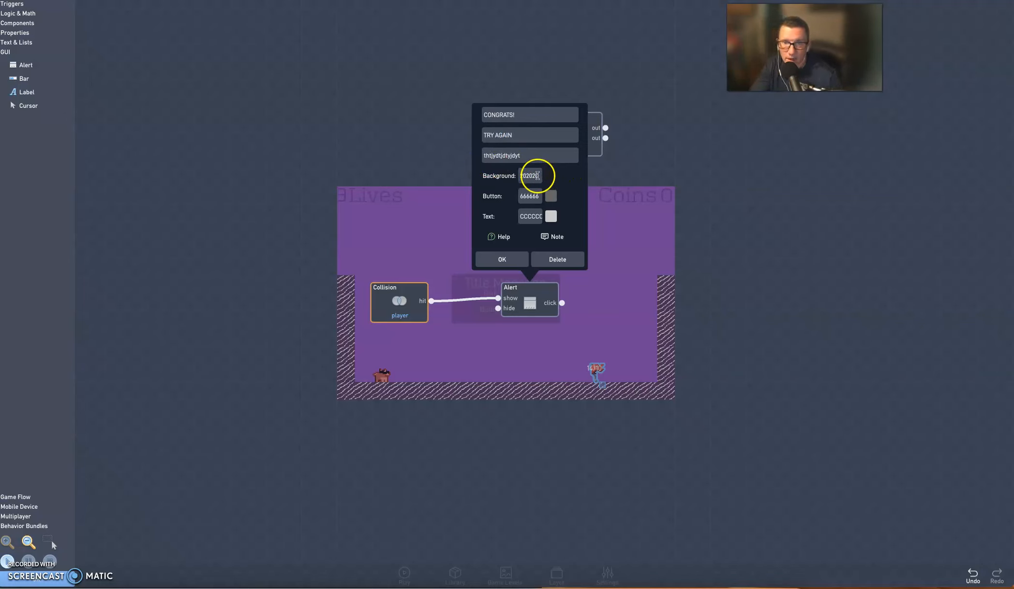
- Change the alert's background color to light blue 52B4C7
click(549, 177)
click(594, 166)
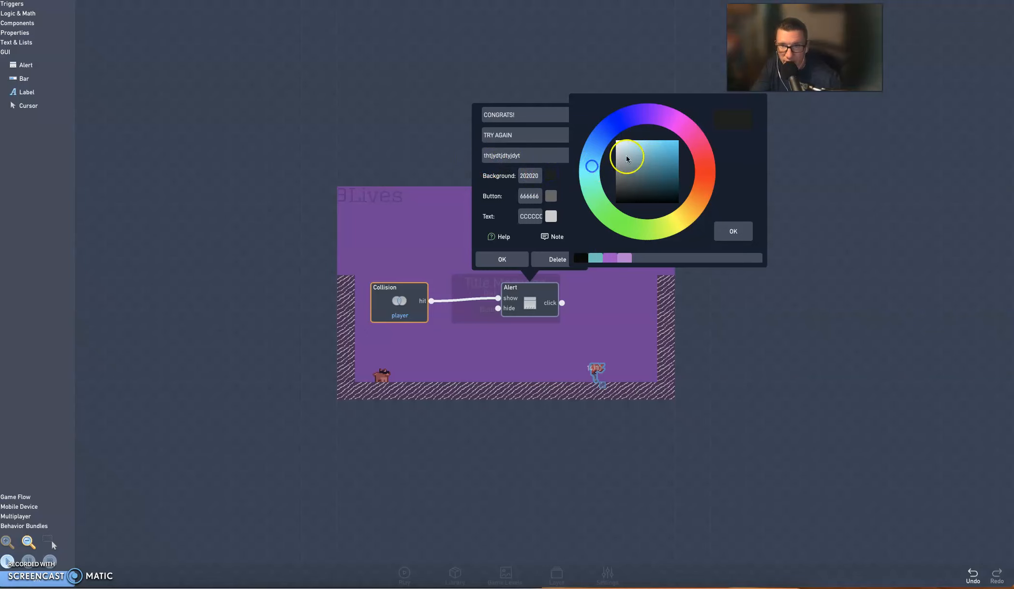
click(652, 154)
click(741, 228)
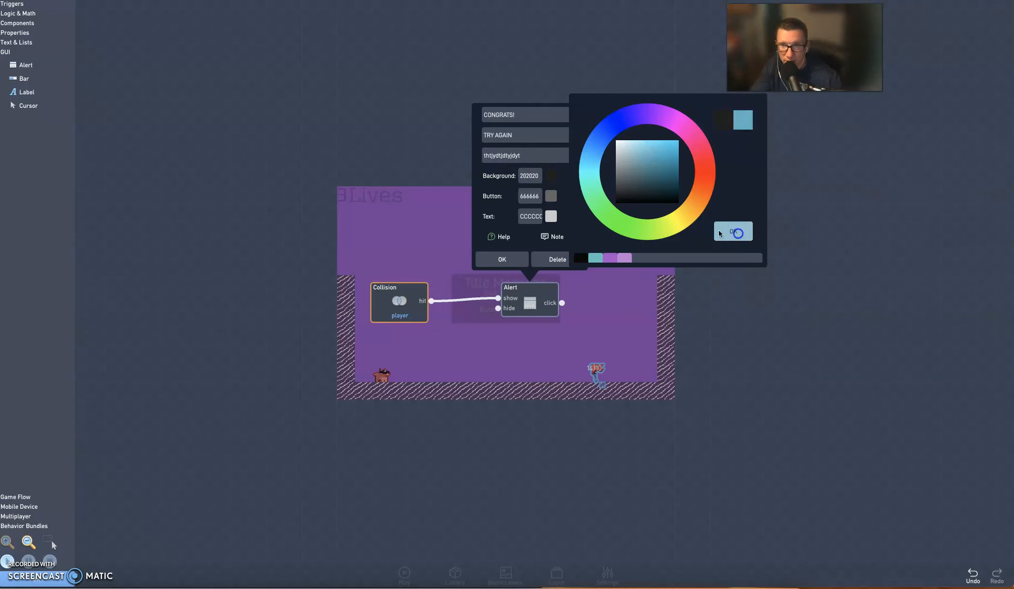
- Set the alert's button color to teal 51B7AB
click(550, 196)
click(593, 203)
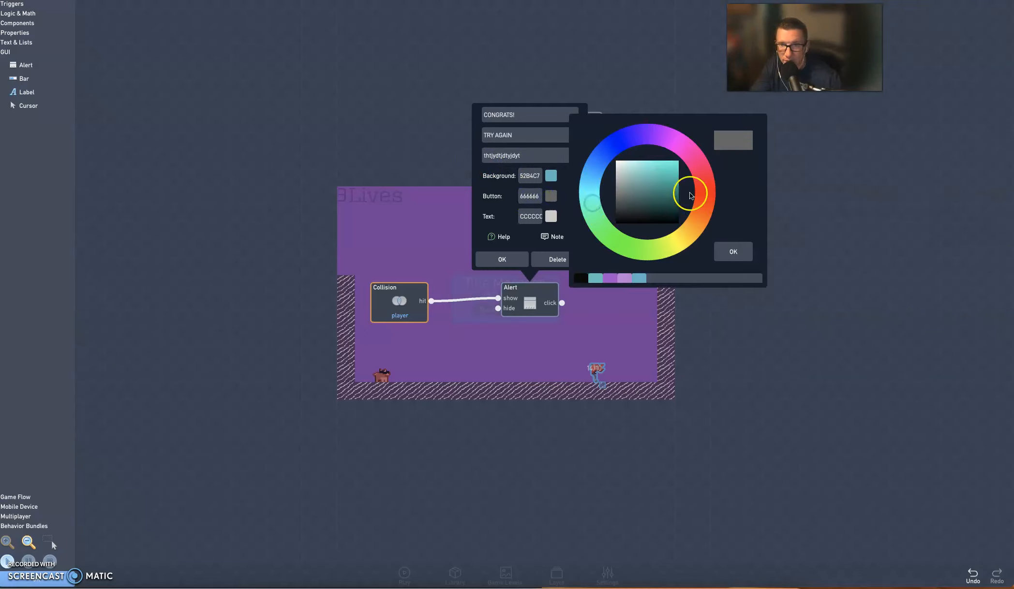
click(651, 178)
click(734, 251)
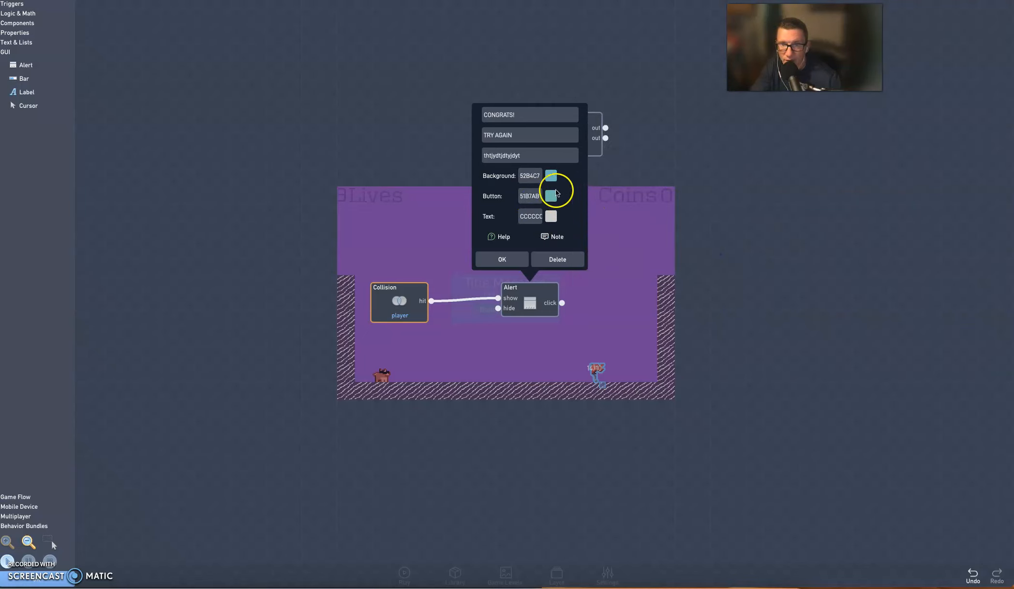
- Set the alert's text color to near-white E7E7E7
click(540, 216)
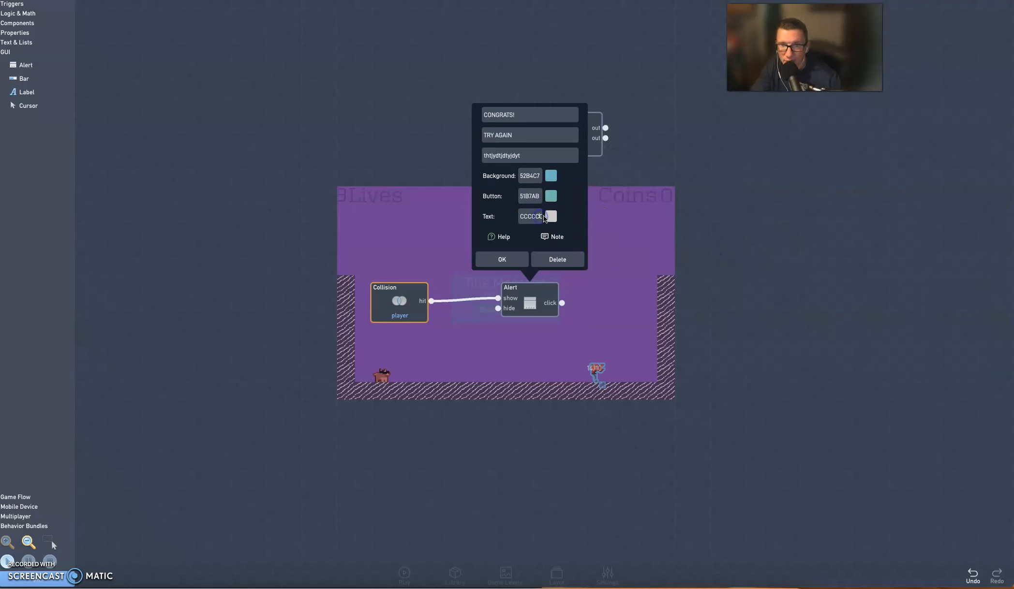
click(551, 216)
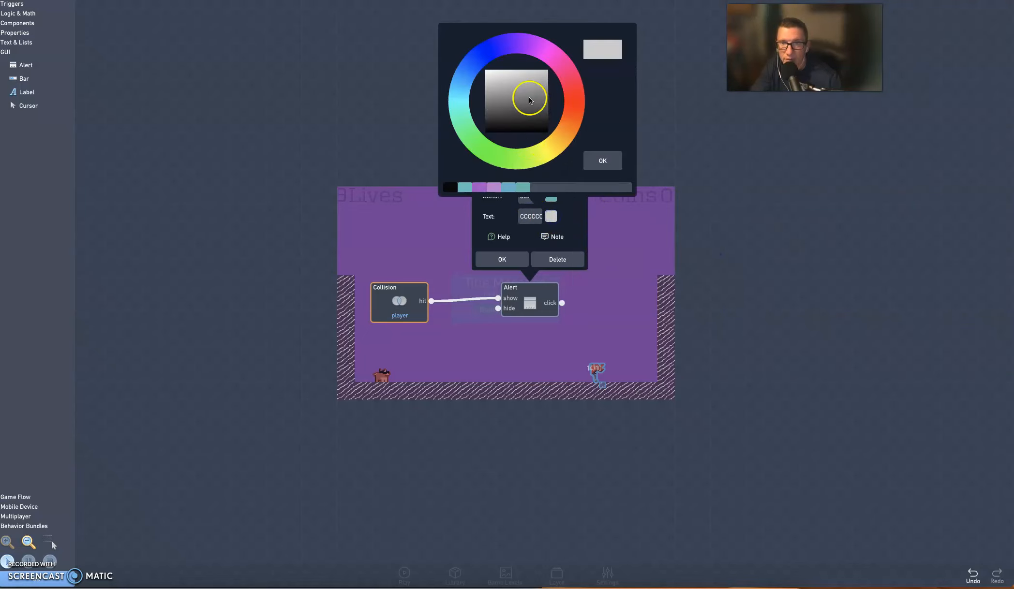
click(491, 75)
click(585, 161)
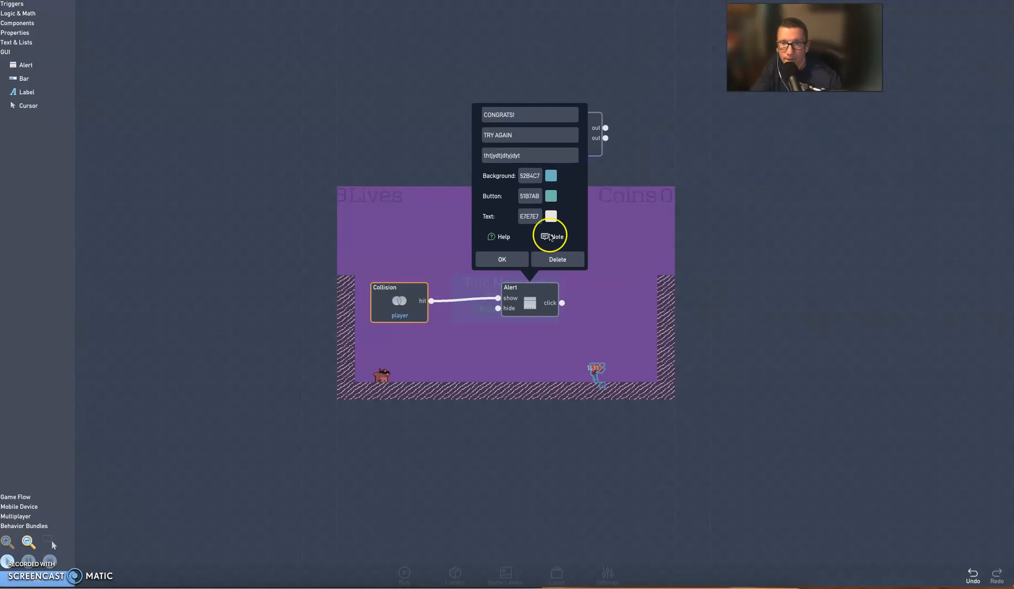
- Set the alert's button color to near-black 0F1918 and accept the alert's settings
click(556, 199)
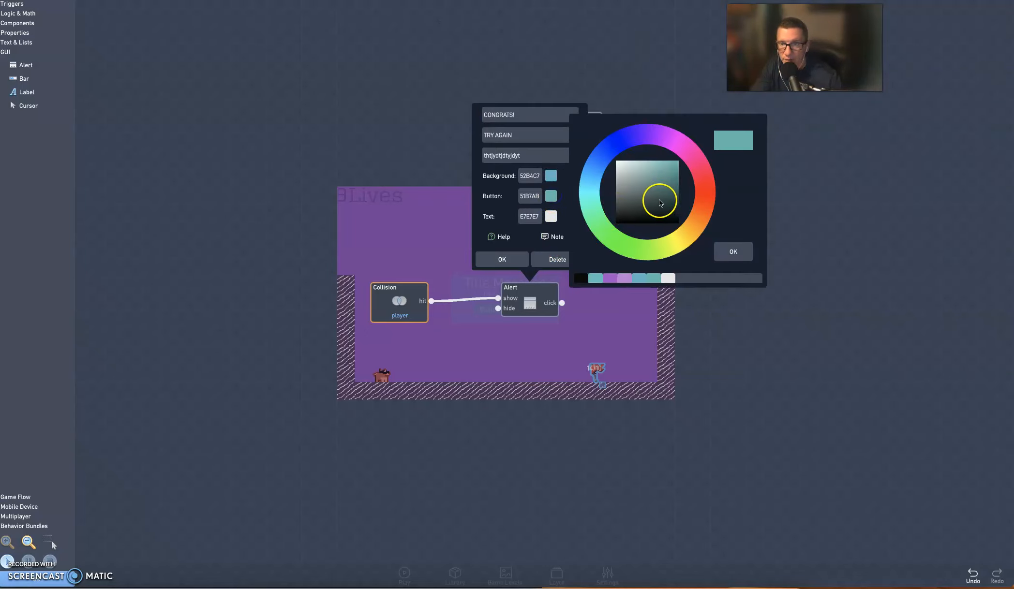
click(664, 204)
click(663, 219)
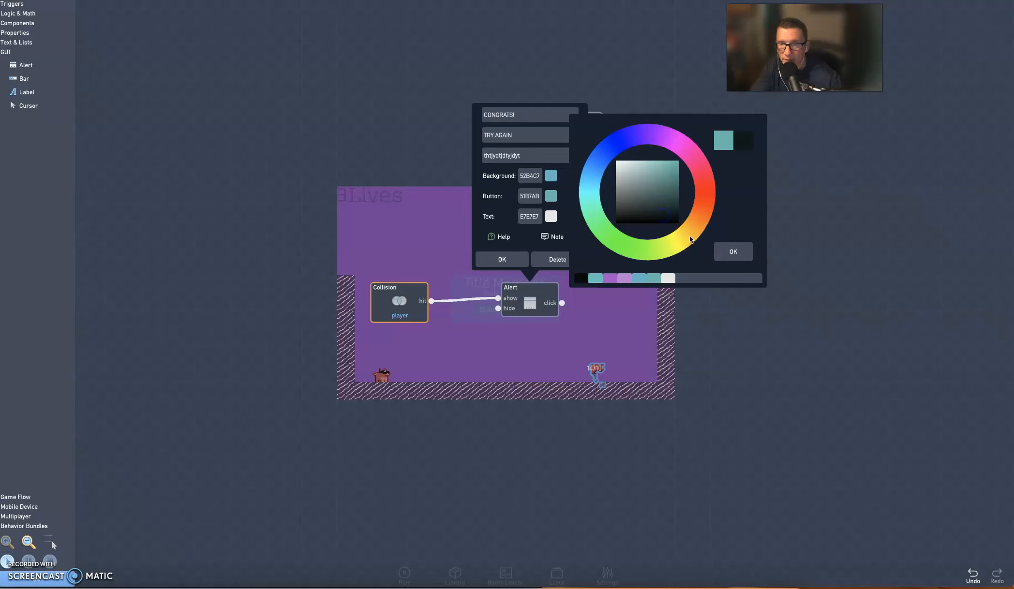
click(718, 258)
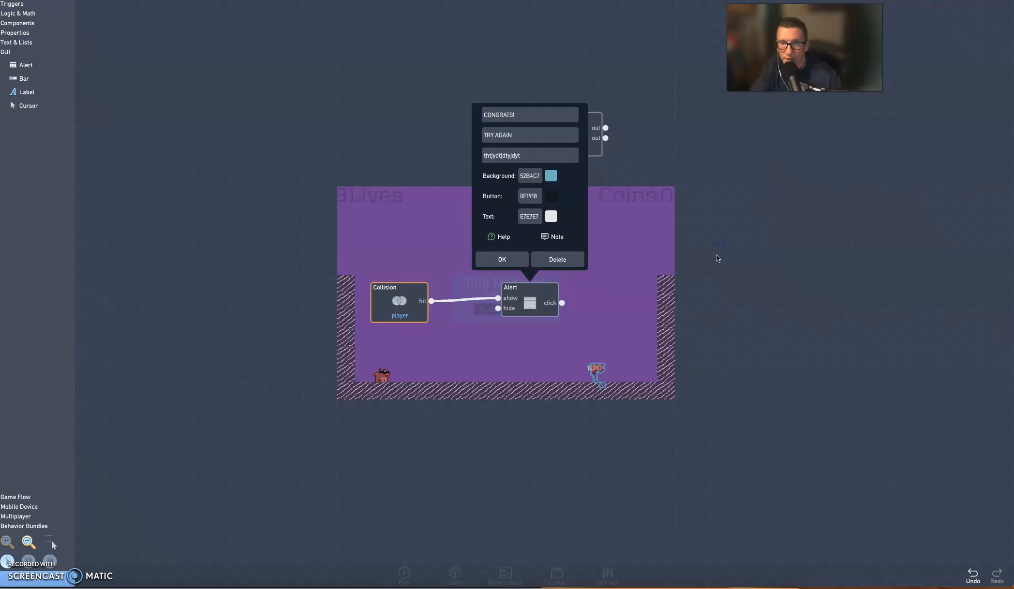
click(494, 263)
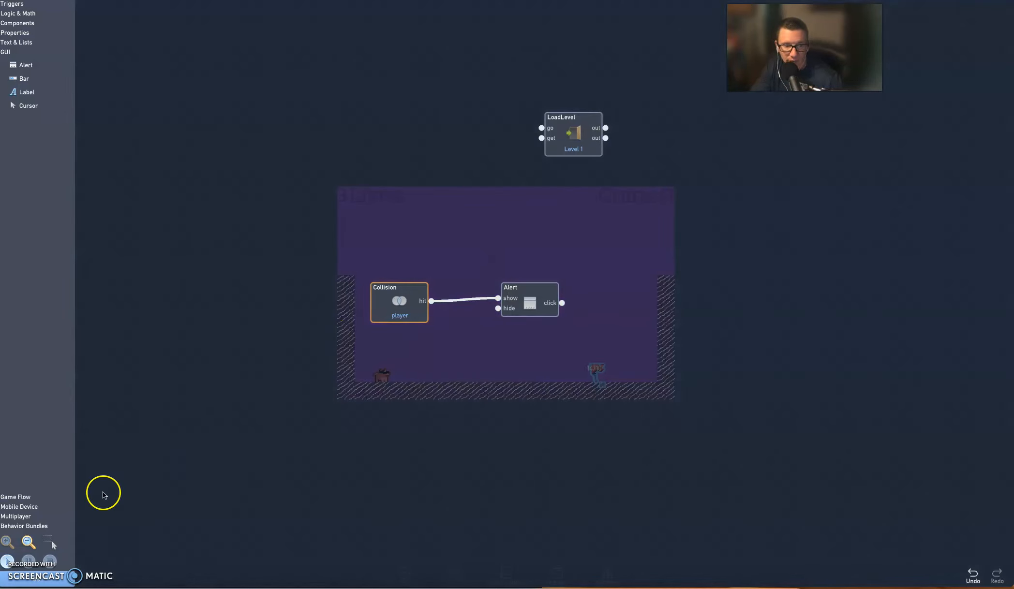
- Run the level preview and move the player right into the flag to test the alert
click(7, 561)
click(236, 501)
key(Right)
key(Right)
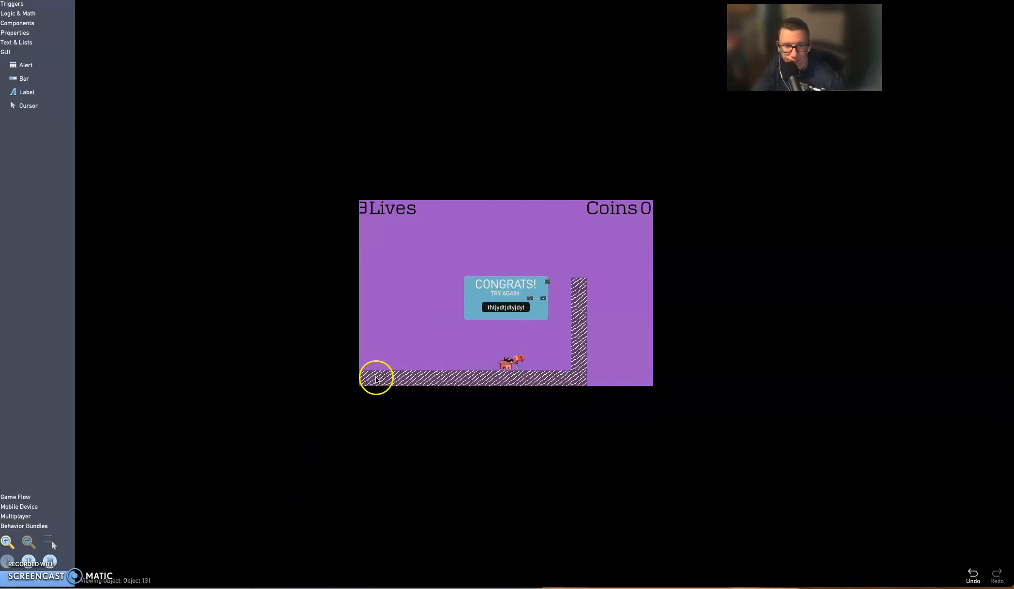
scroll(462, 314, up, 3)
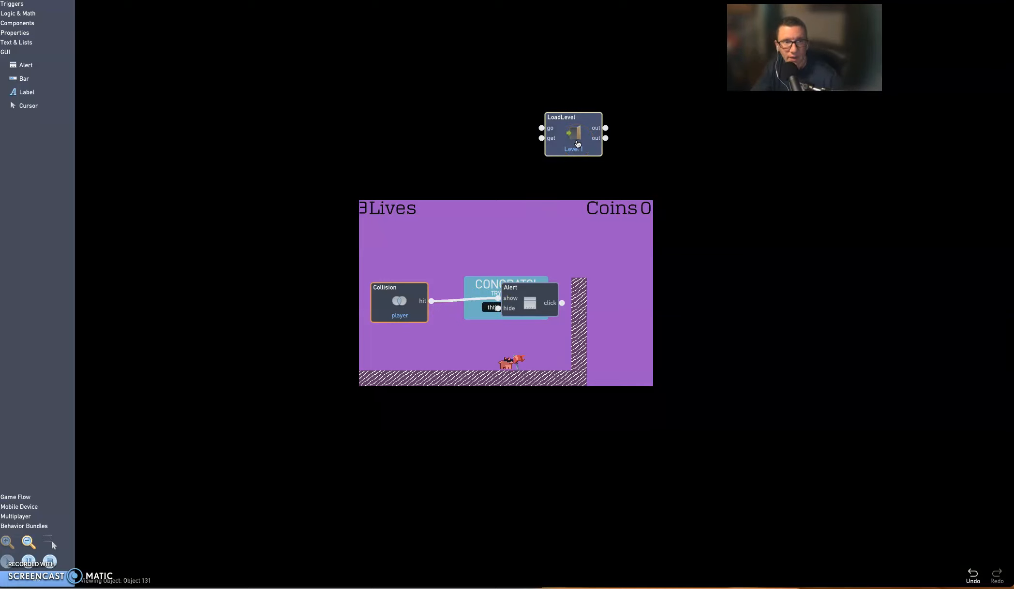
- Move the LoadLevel block beside the Alert and try to connect the alert's click output to its go input
drag(577, 143, 643, 300)
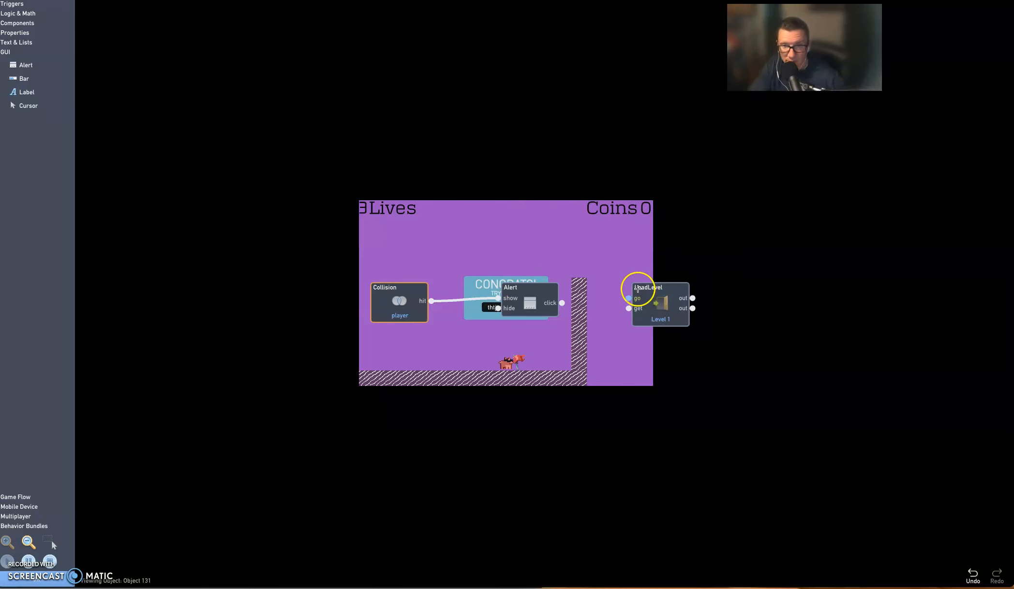
drag(562, 303, 562, 303)
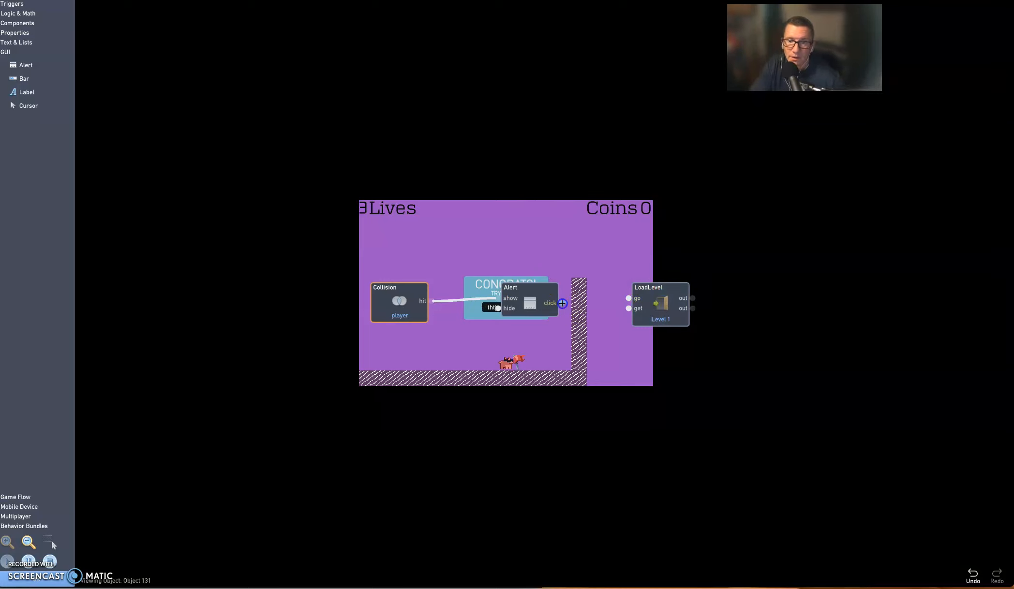
drag(626, 308, 631, 302)
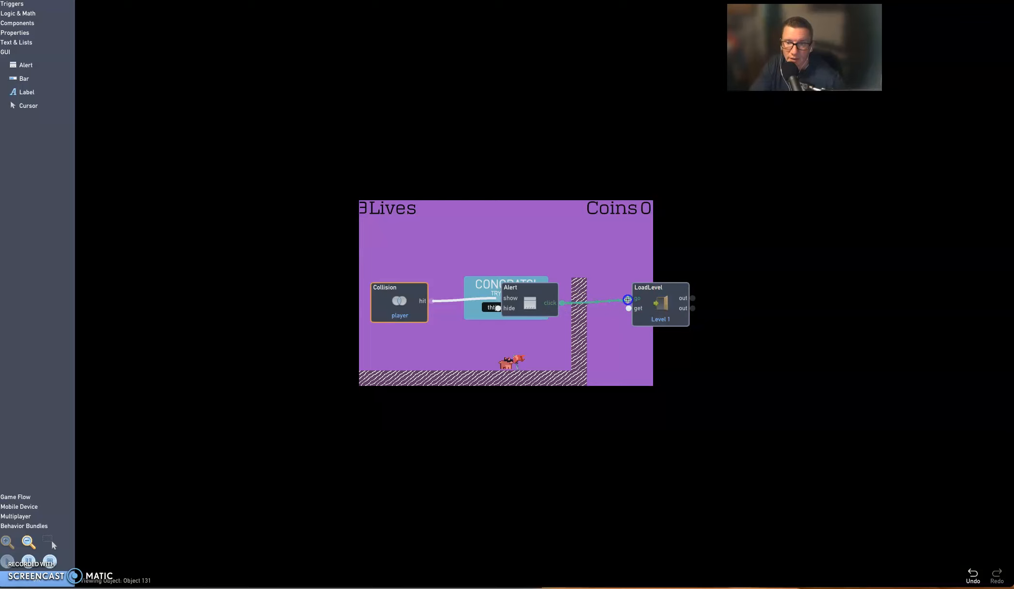
click(665, 304)
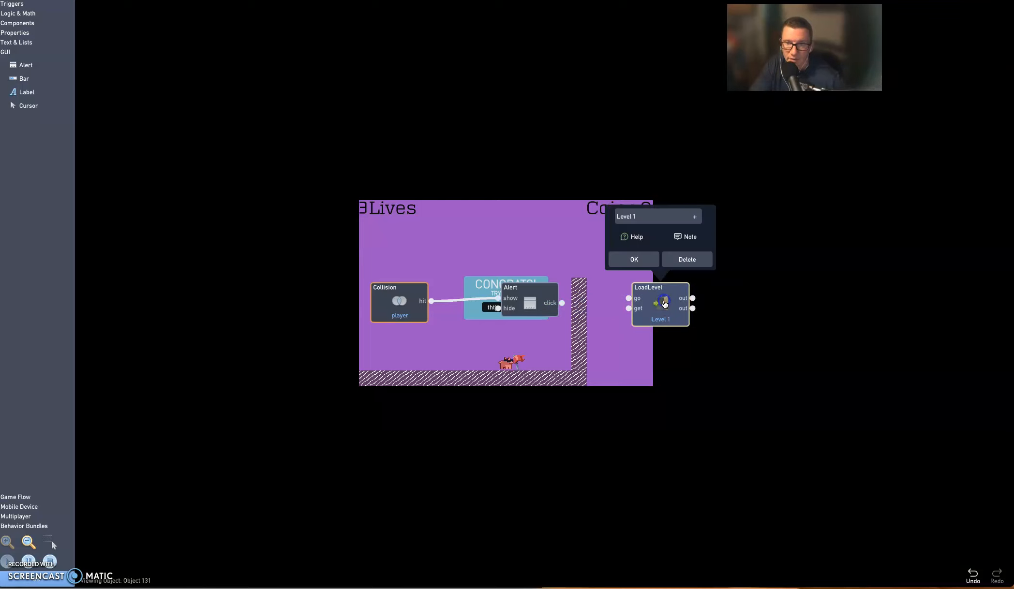
click(638, 258)
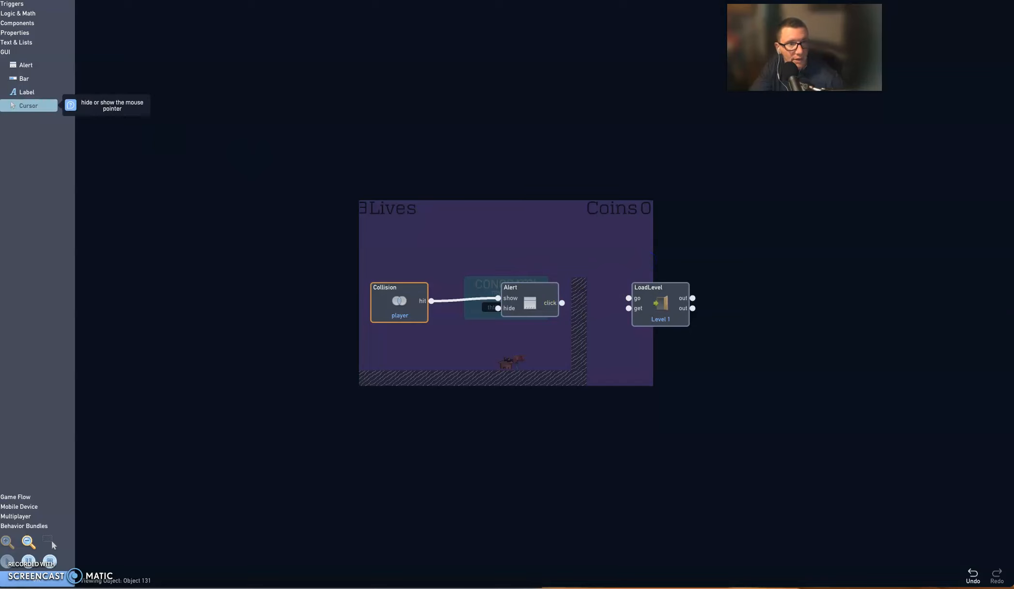
- Insert a Timer between the Alert and LoadLevel blocks and connect the alert's click output to the timer's start input
click(16, 5)
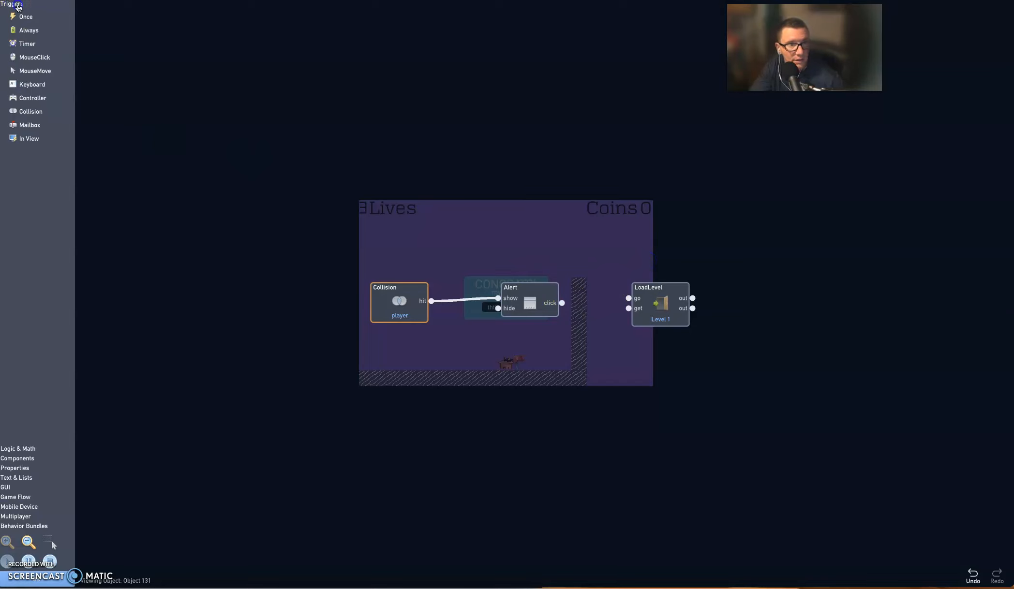
click(29, 42)
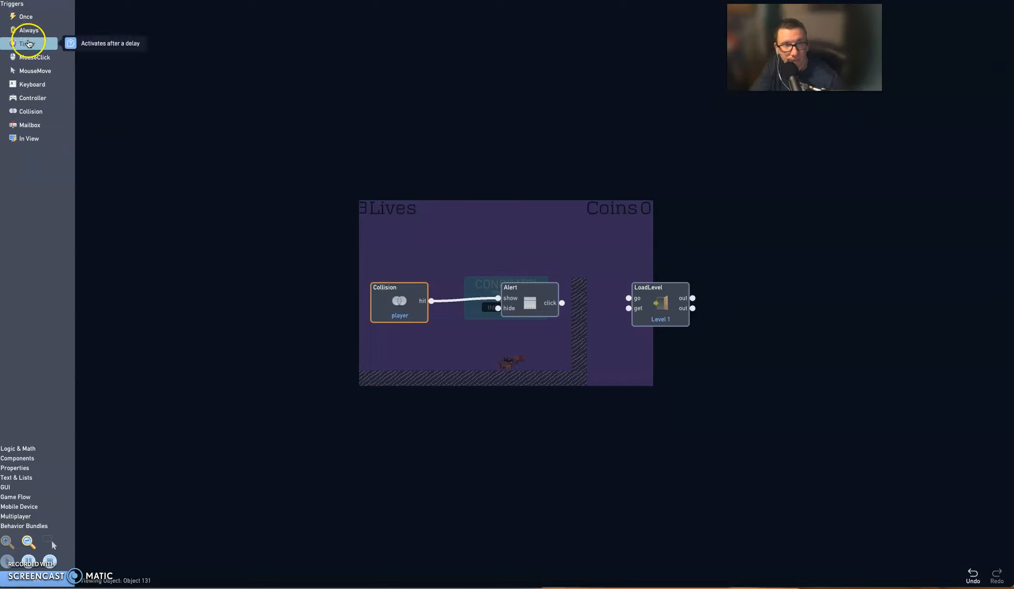
click(545, 309)
drag(544, 308, 630, 246)
drag(666, 310, 752, 302)
drag(617, 238, 628, 283)
click(564, 303)
- Set the timer's delay to 30 tenths of a second and connect its output to the LoadLevel's go input
click(643, 279)
click(657, 162)
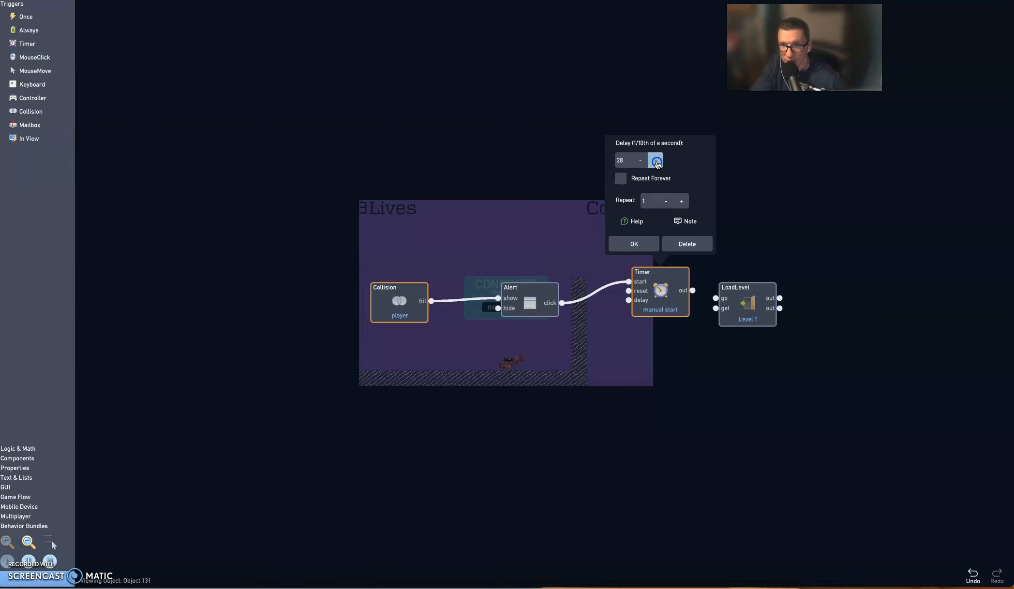
click(657, 162)
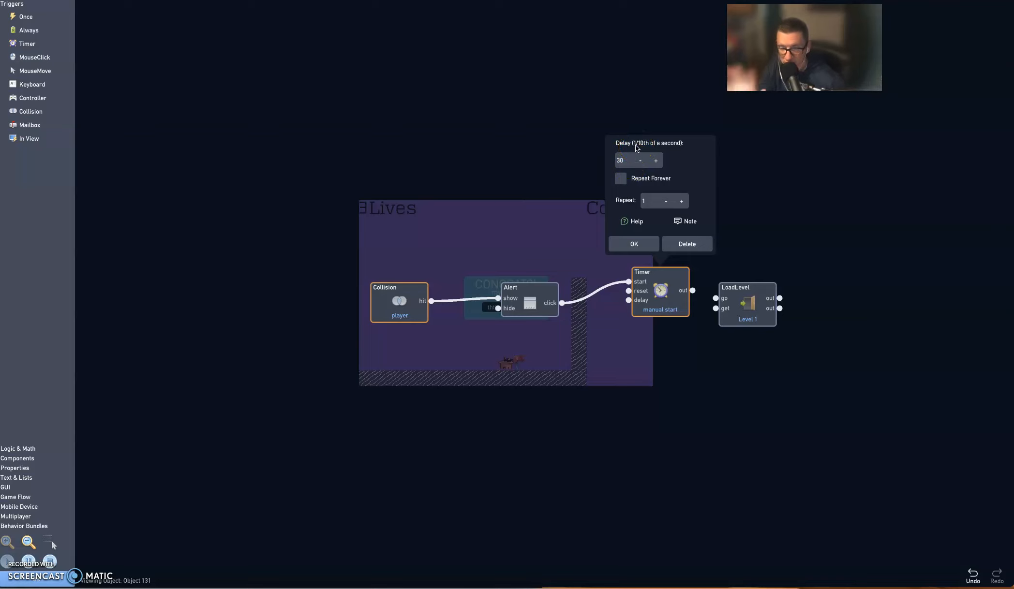
click(634, 152)
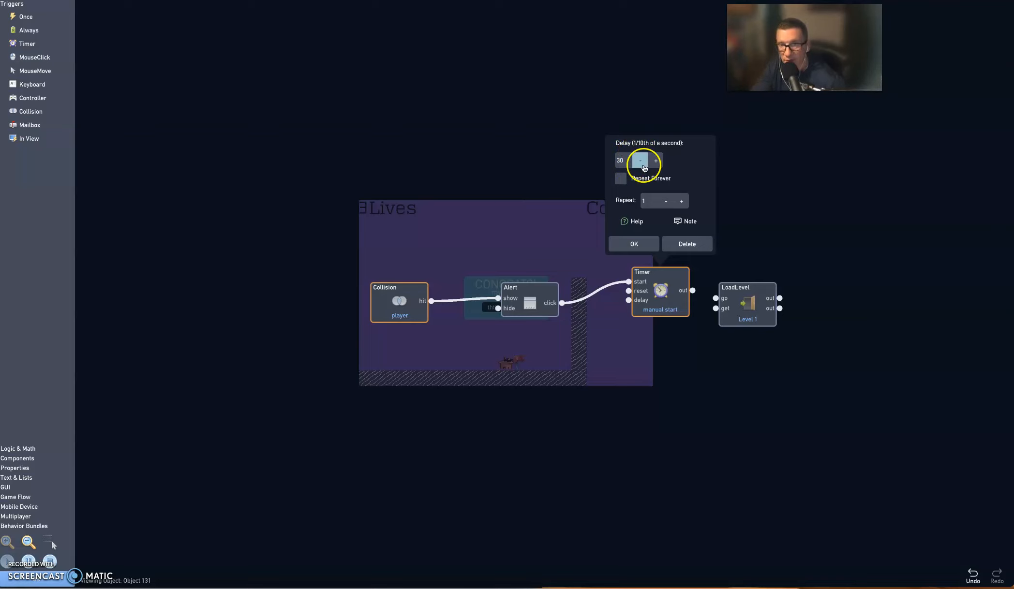
click(634, 244)
mouse_move(727, 293)
mouse_down()
mouse_move(727, 278)
mouse_move(715, 283)
mouse_up()
click(475, 408)
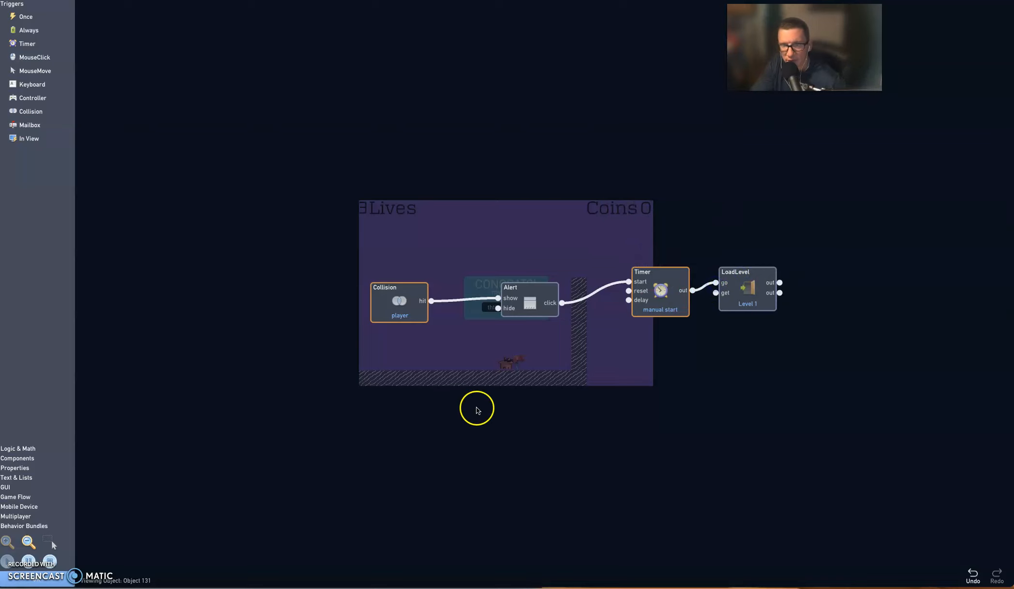
- Restart the level preview and move the player right into the flag to test the timer chain
click(49, 542)
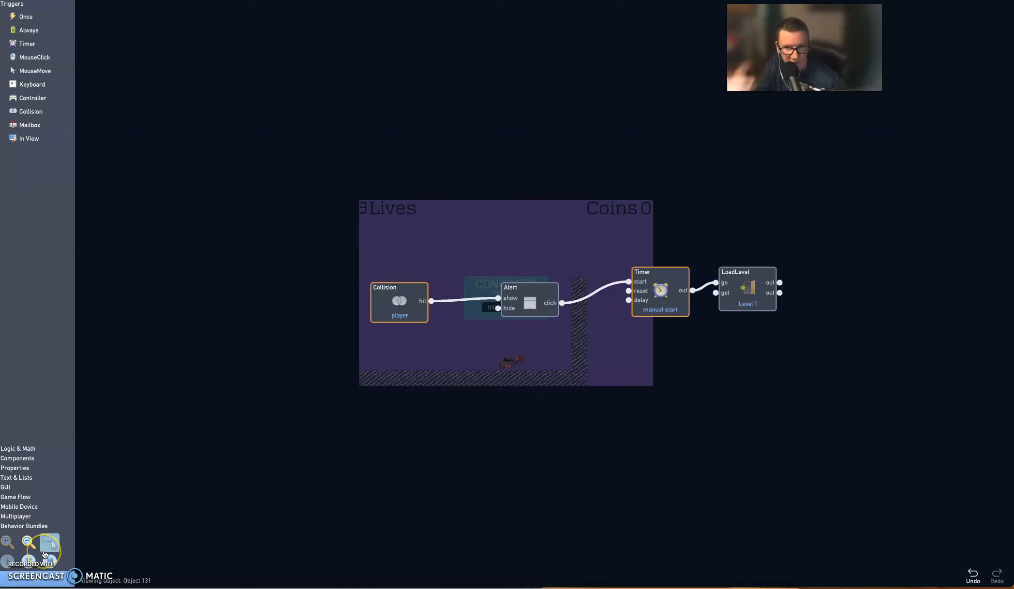
click(50, 542)
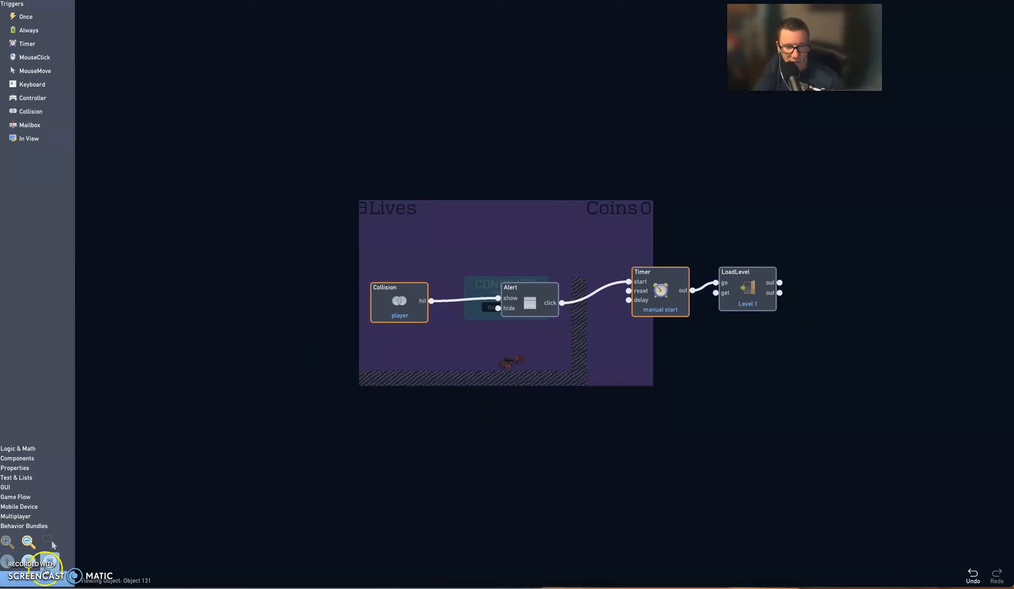
click(7, 562)
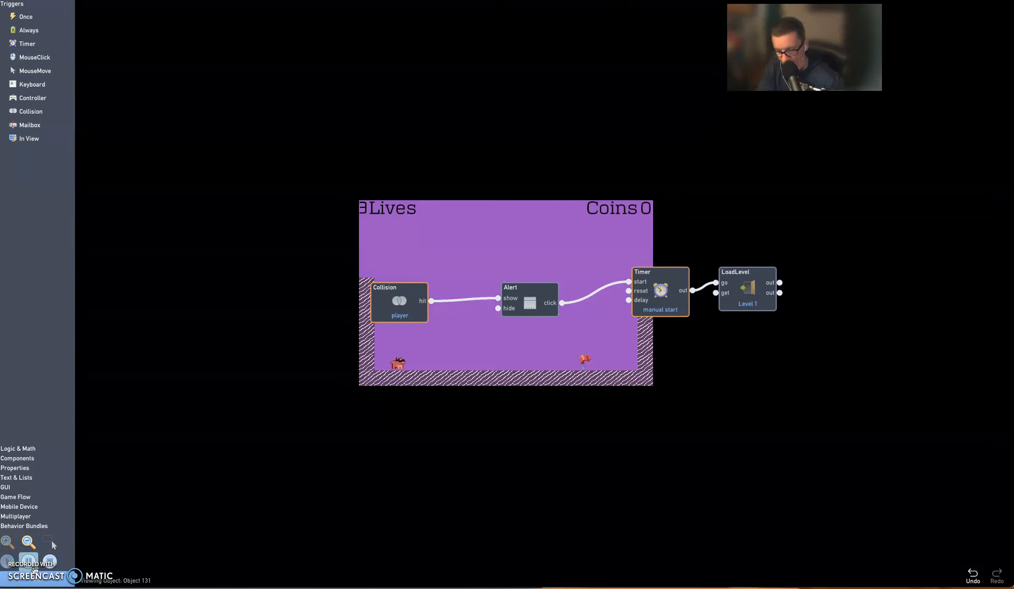
key(Right)
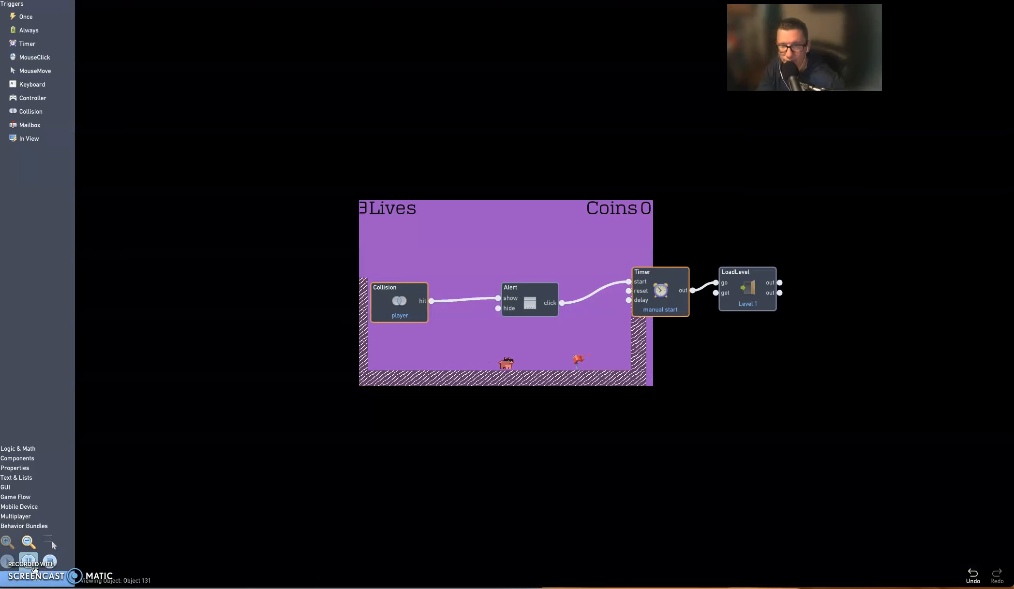
- Move the Alert, Timer and LoadLevel blocks together down, clear of the congratulations message, and check the alert's settings
click(38, 567)
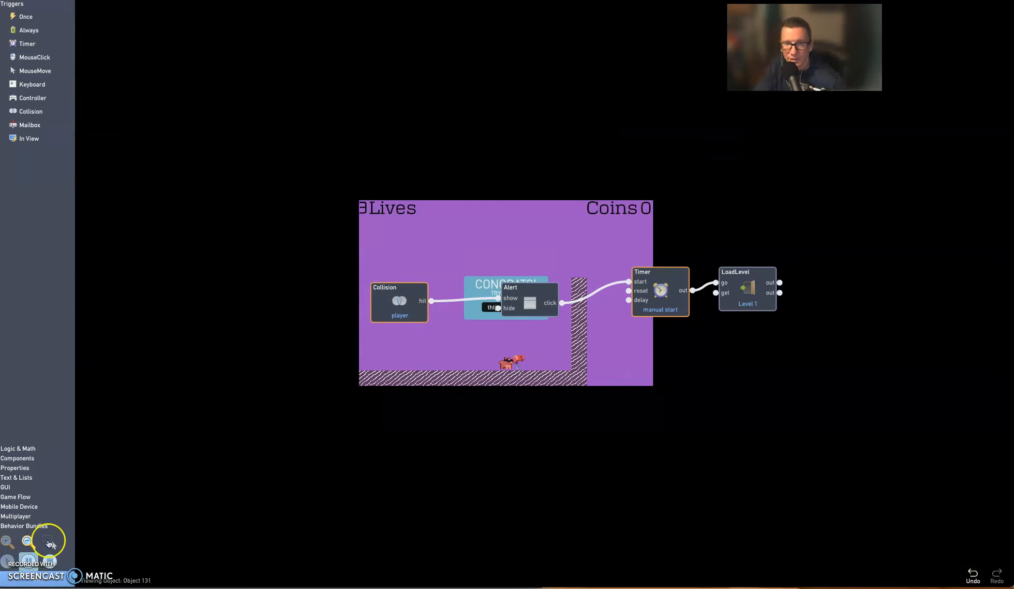
drag(519, 288, 546, 389)
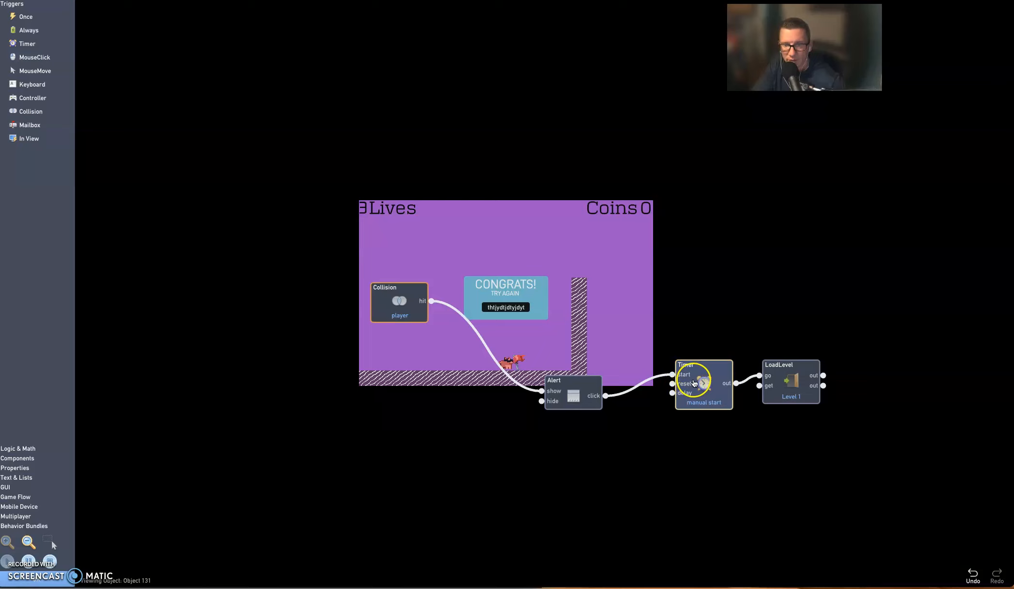
click(585, 397)
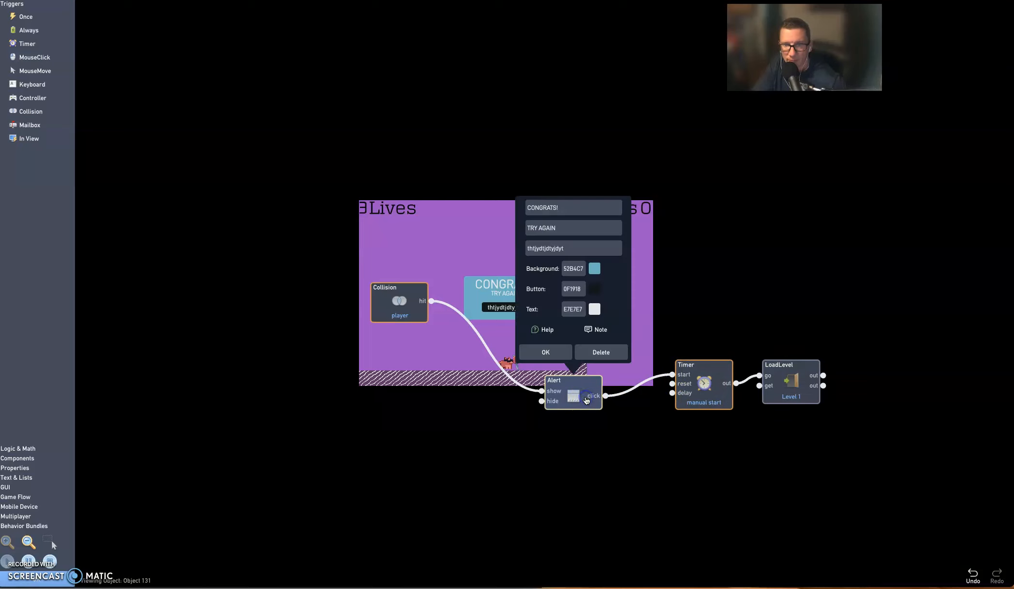
click(565, 352)
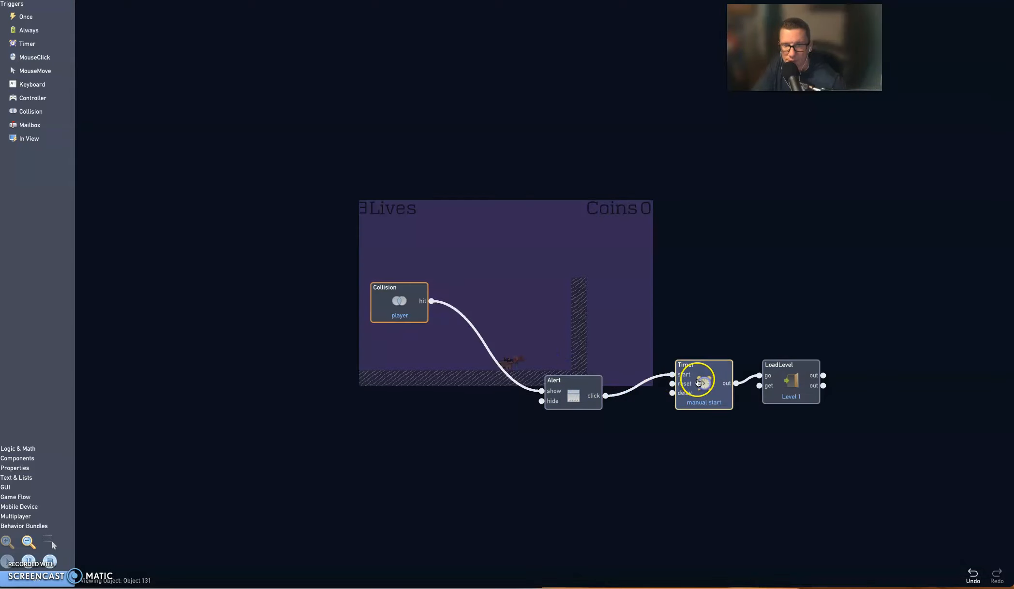
- Replace the alert-to-timer connection with one from the collision's hit output to the timer's start input, and close the flag's behaviors and settings
click(643, 388)
click(643, 389)
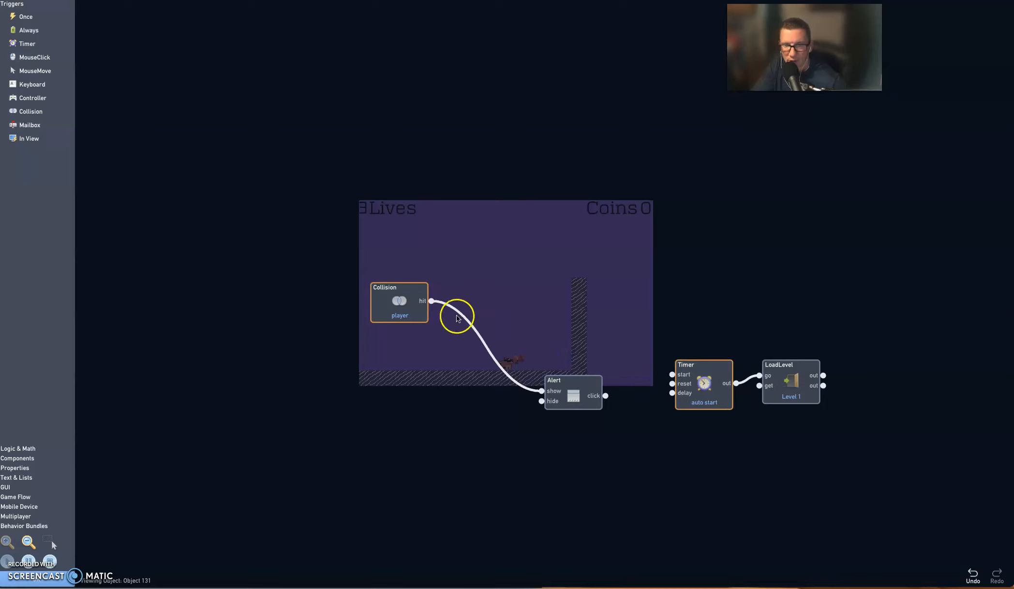
drag(433, 300, 672, 375)
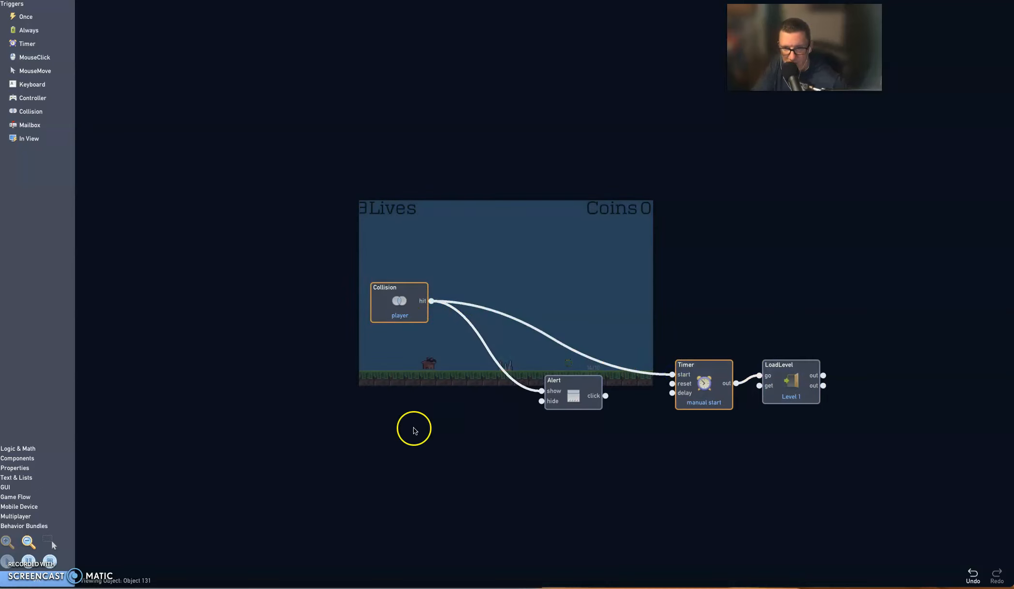
click(44, 577)
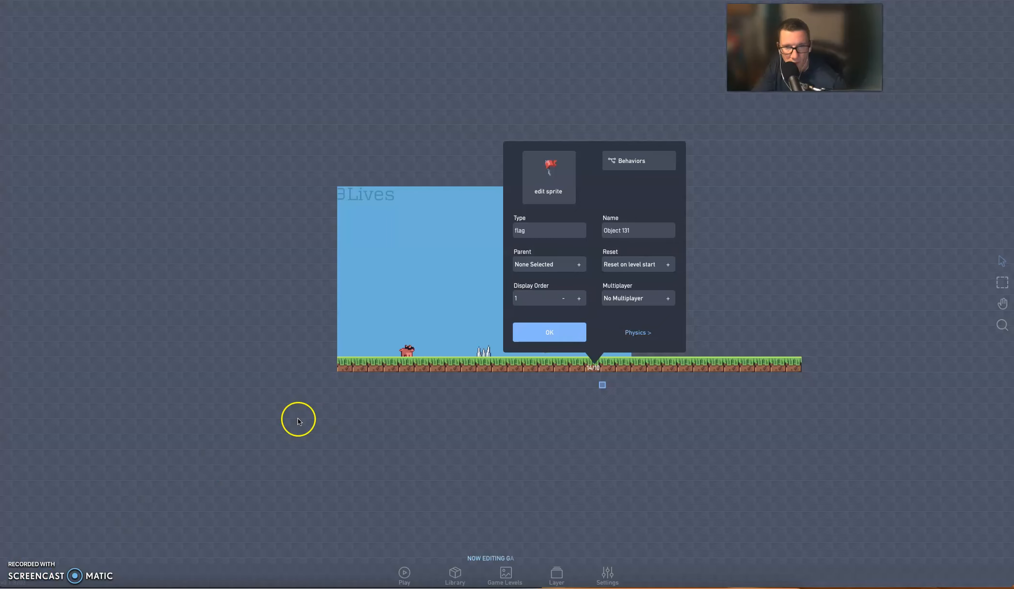
click(552, 330)
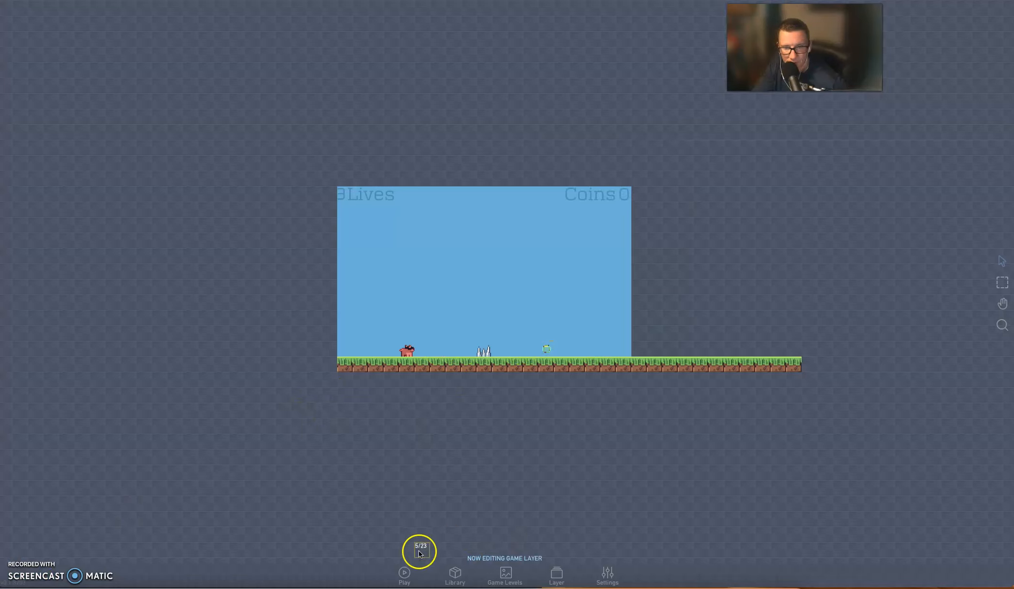
- Play the game from Level 1, running and jumping the player right past the spikes
click(405, 572)
key(Right)
key(space)
key(Right)
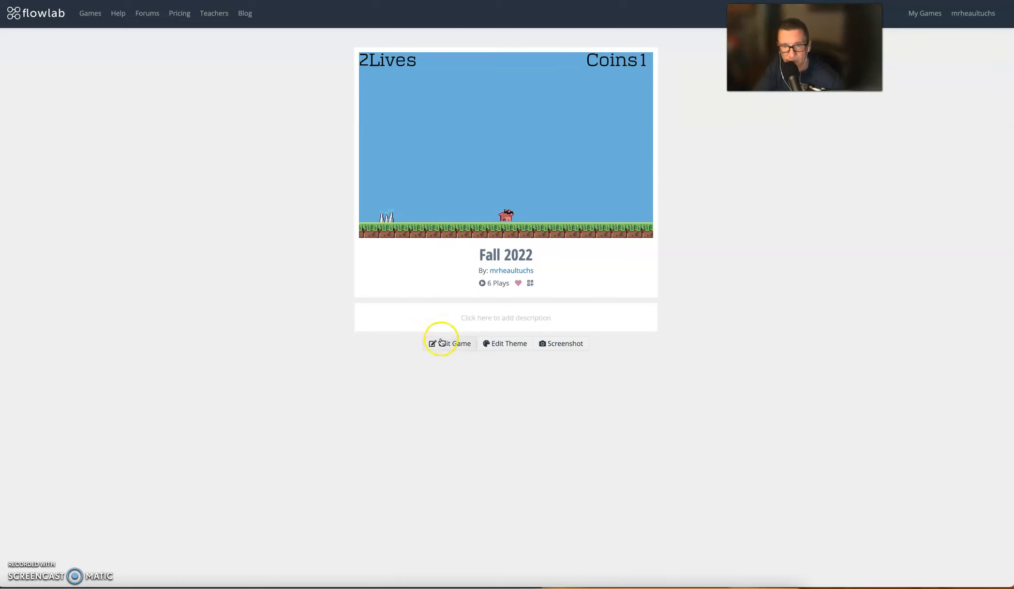
- Load Level 2 in the editor, play it with the player running right into the flag, and return to the editor
click(442, 342)
click(502, 571)
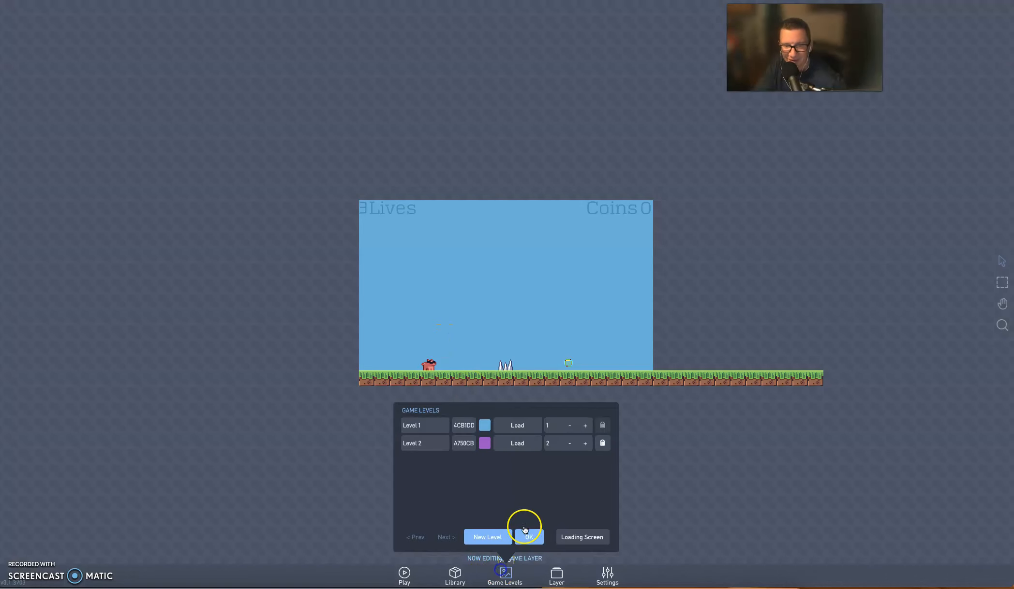
click(517, 443)
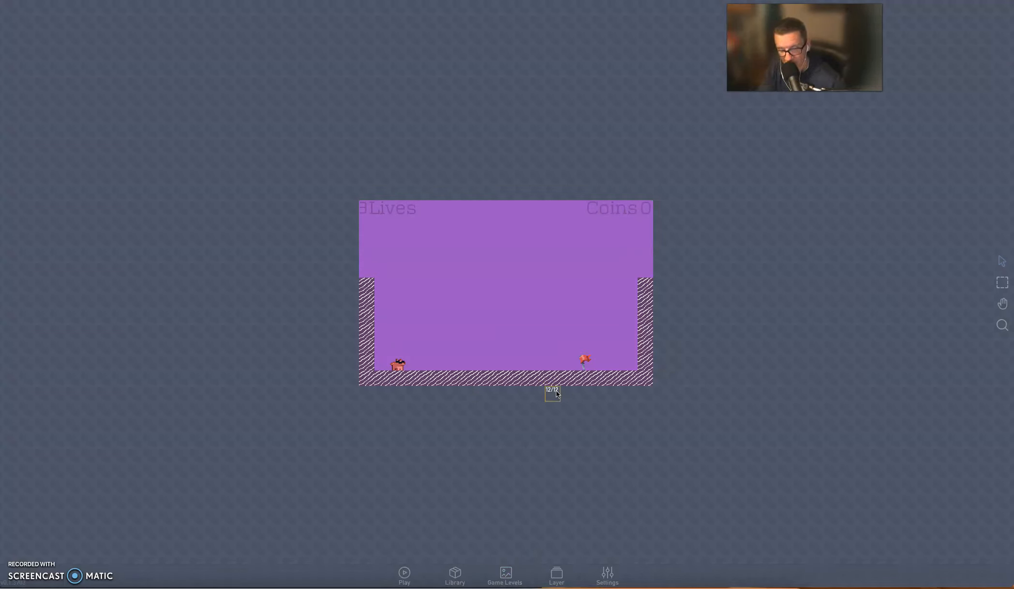
click(405, 573)
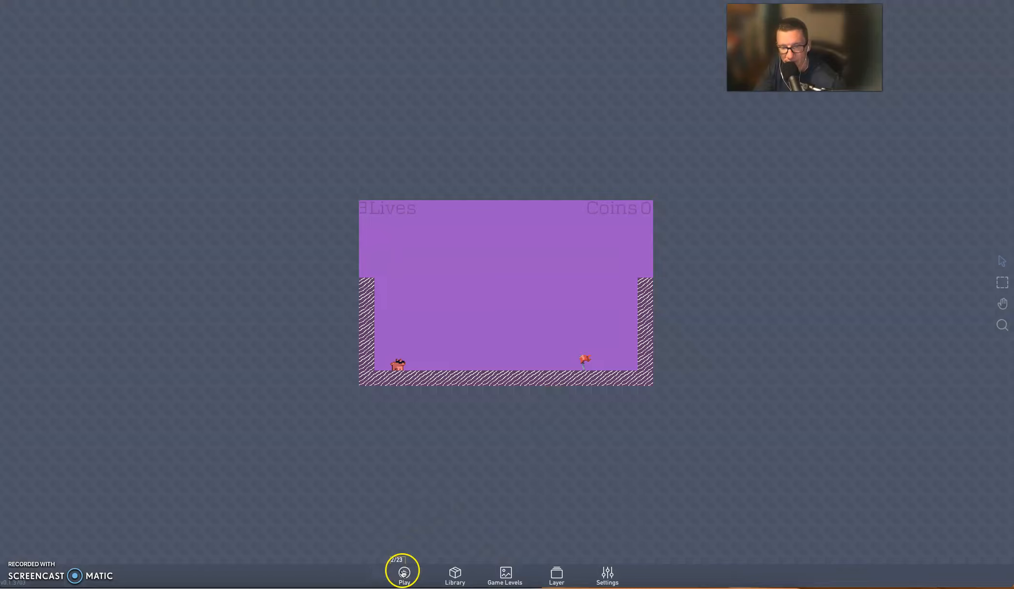
key(Right)
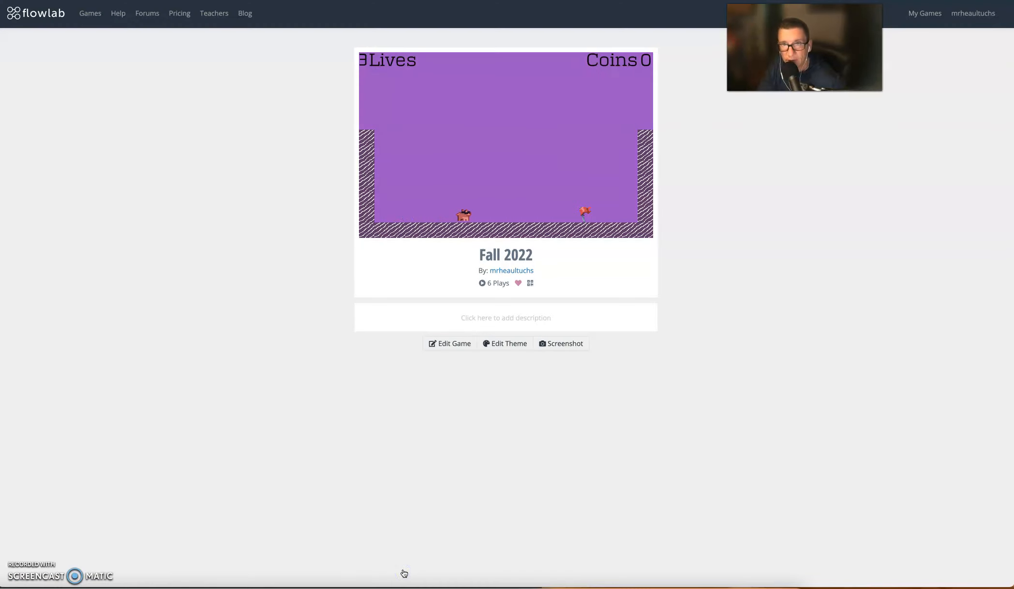
key(Right)
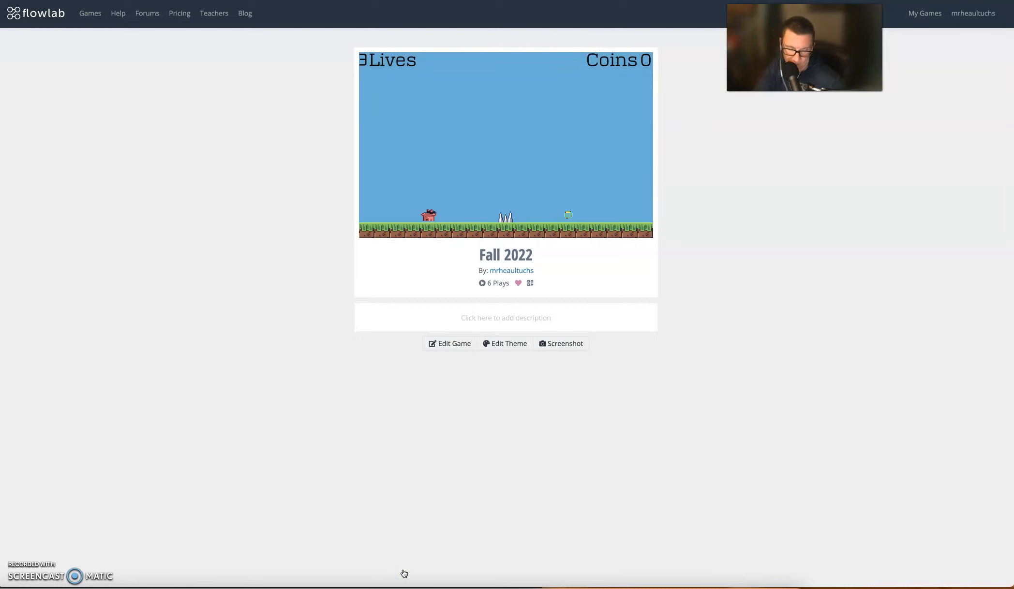
key(Escape)
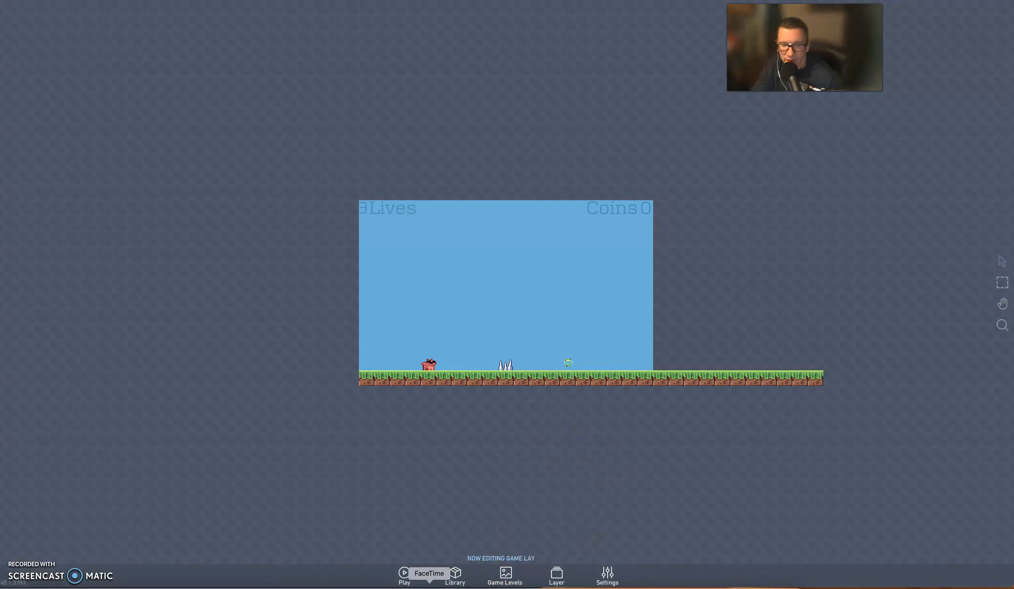
- Load Level 2 for editing again and open the flag's behaviors
click(451, 574)
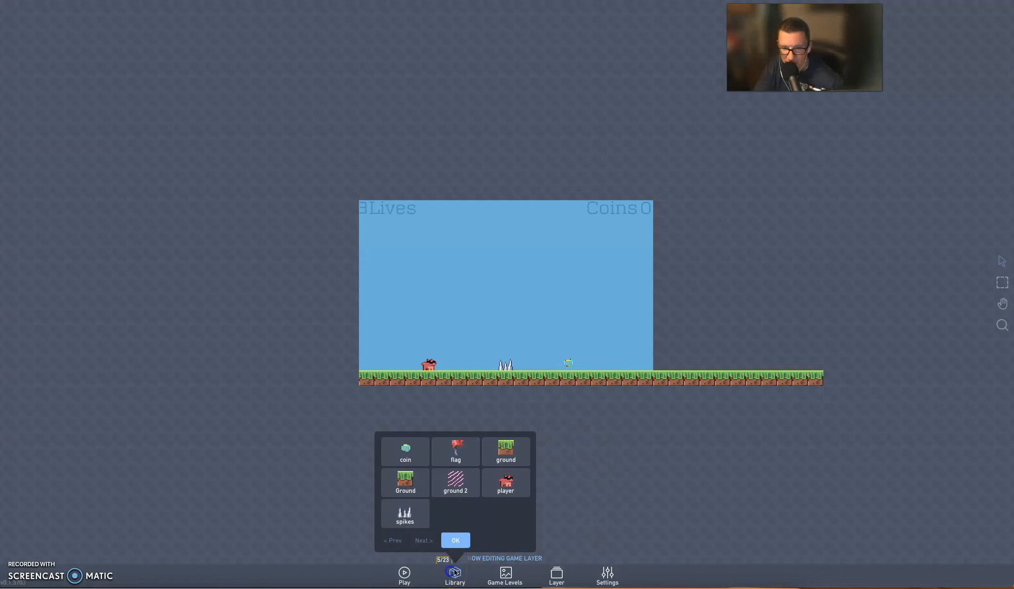
click(501, 575)
click(508, 445)
click(588, 362)
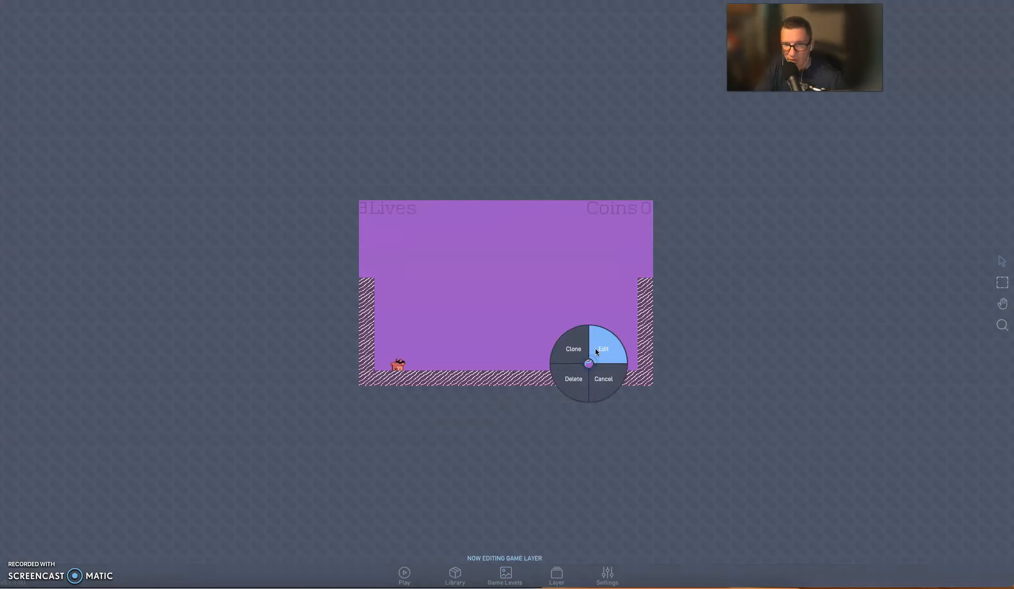
click(595, 348)
click(635, 153)
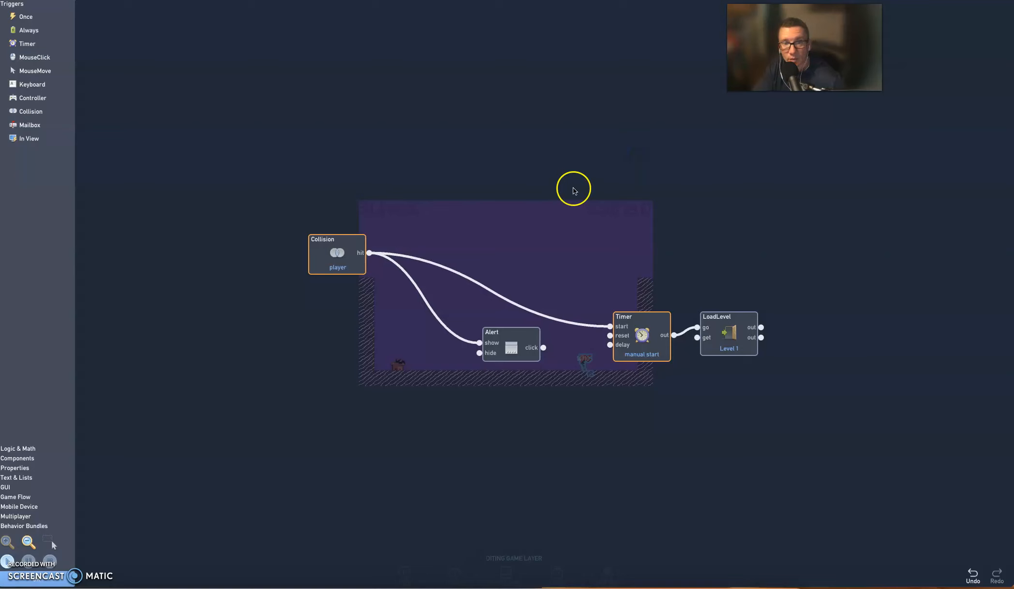
- Rearrange the flag's blocks so Timer and LoadLevel sit above Alert, with Collision to their left at mid-height
drag(525, 381, 682, 480)
drag(686, 406, 524, 229)
drag(682, 468, 510, 360)
click(390, 310)
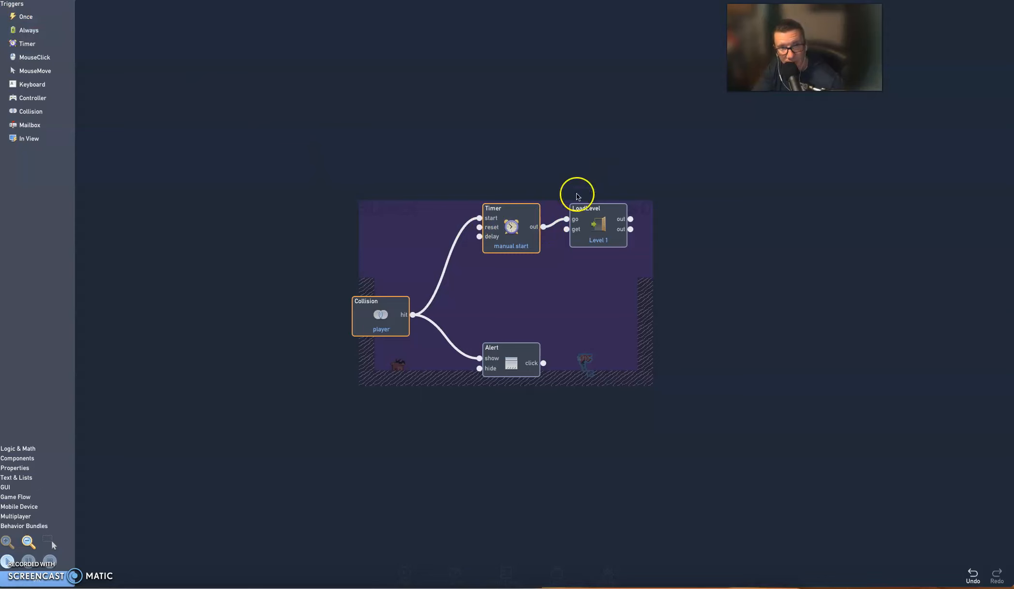
- Review the Timer's delay and the LoadLevel block's target level, and look through the Game Flow blocks
click(512, 226)
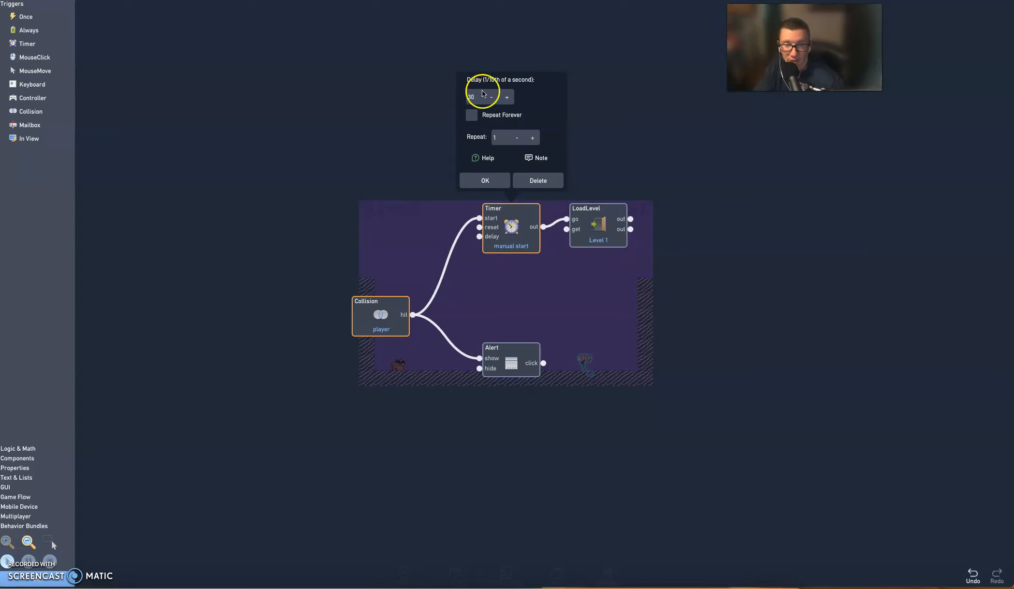
click(499, 188)
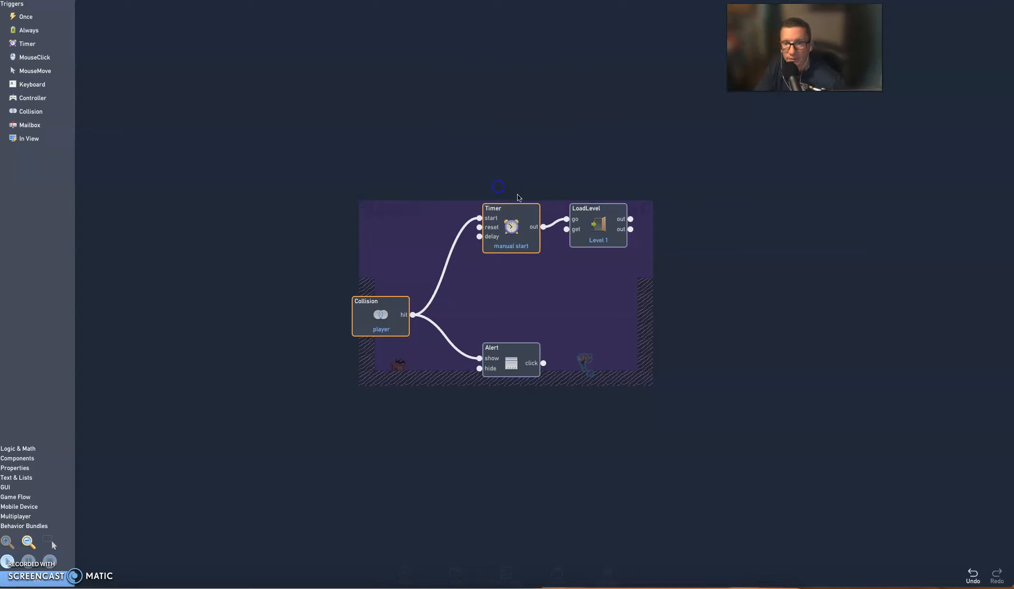
click(596, 227)
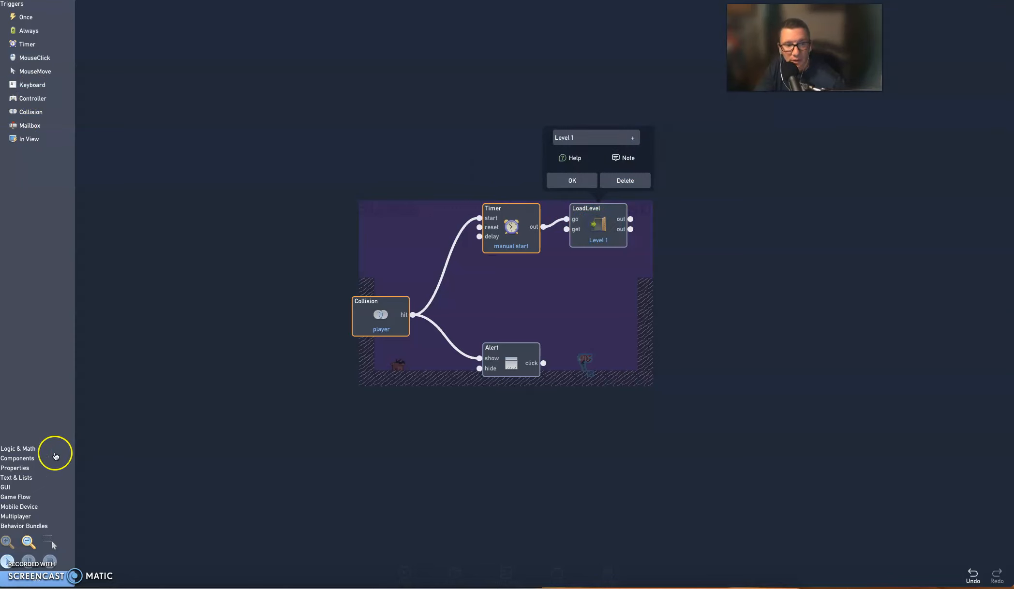
click(7, 497)
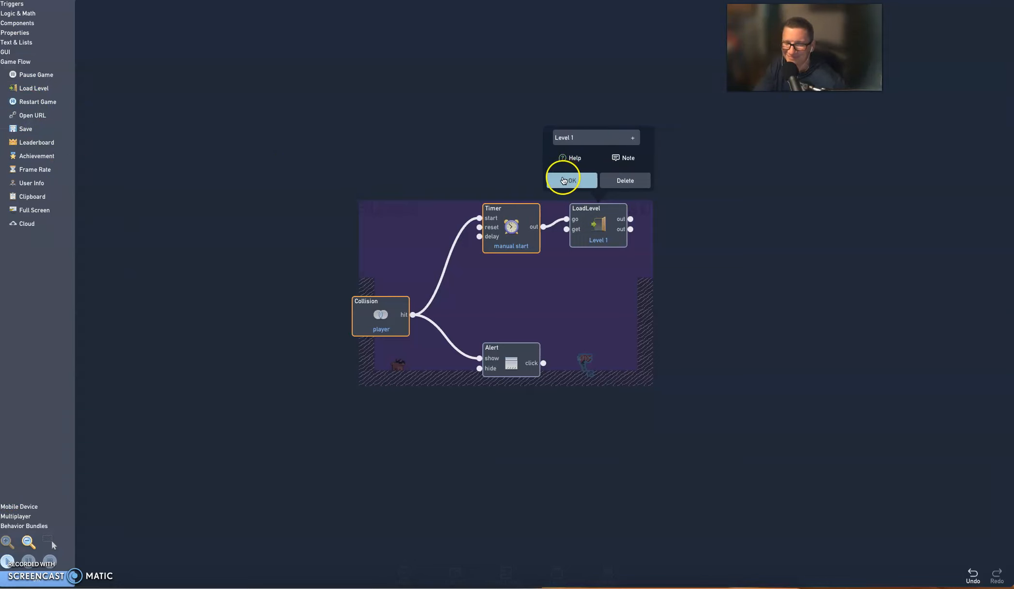
click(563, 180)
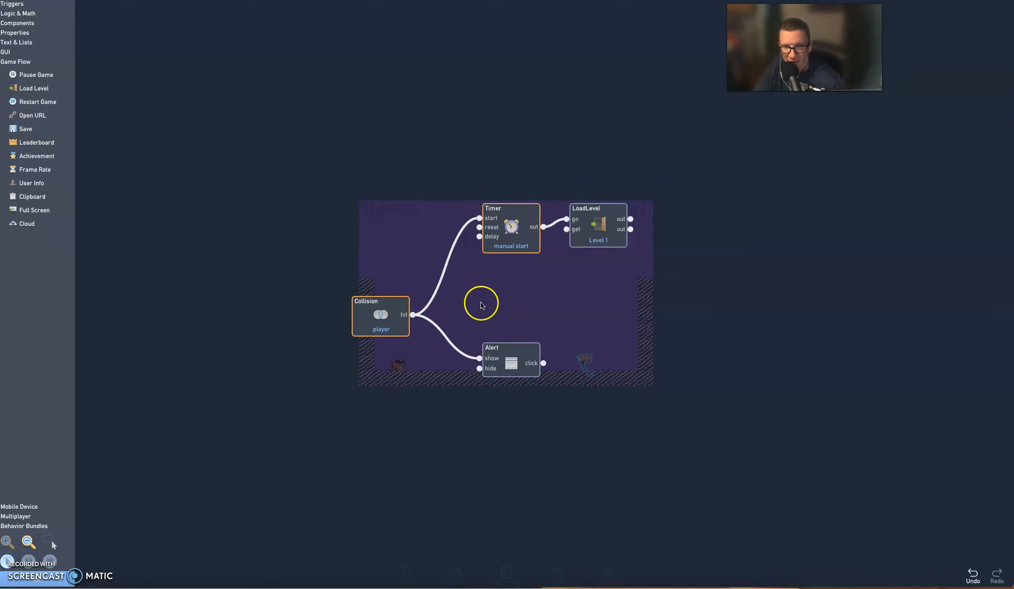
- Review the Alert's text and colour settings and the GUI blocks, and close the flag's behaviors and settings
click(512, 361)
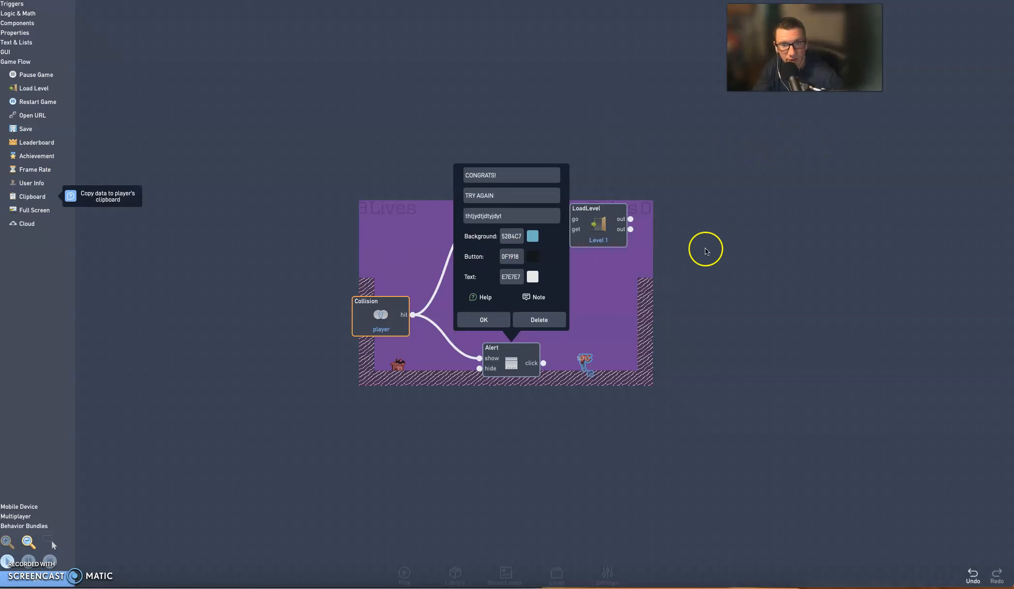
click(483, 320)
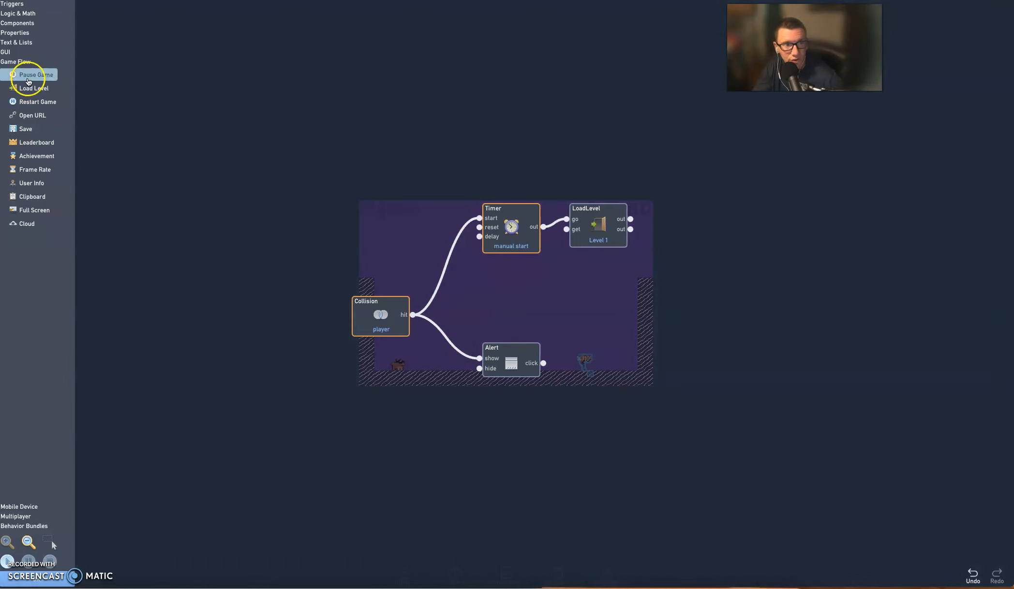
click(5, 51)
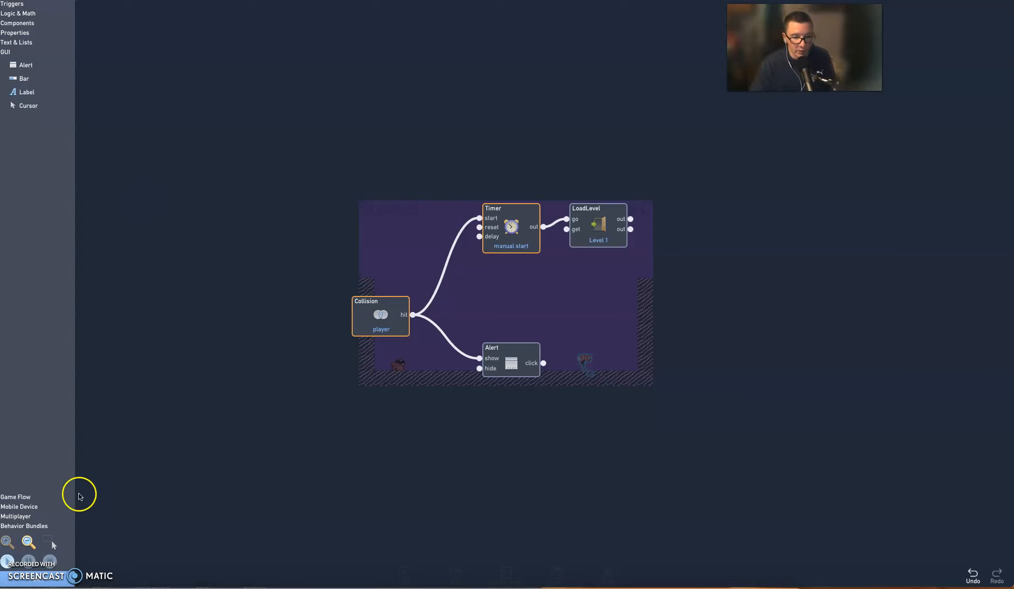
click(48, 578)
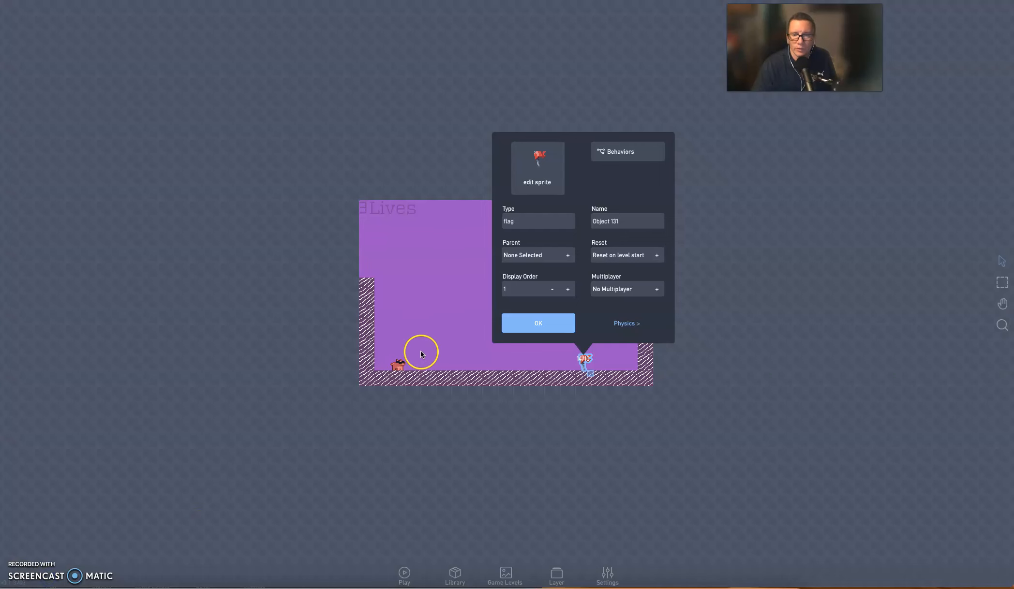
click(539, 323)
- Load Level 1 for editing
click(505, 573)
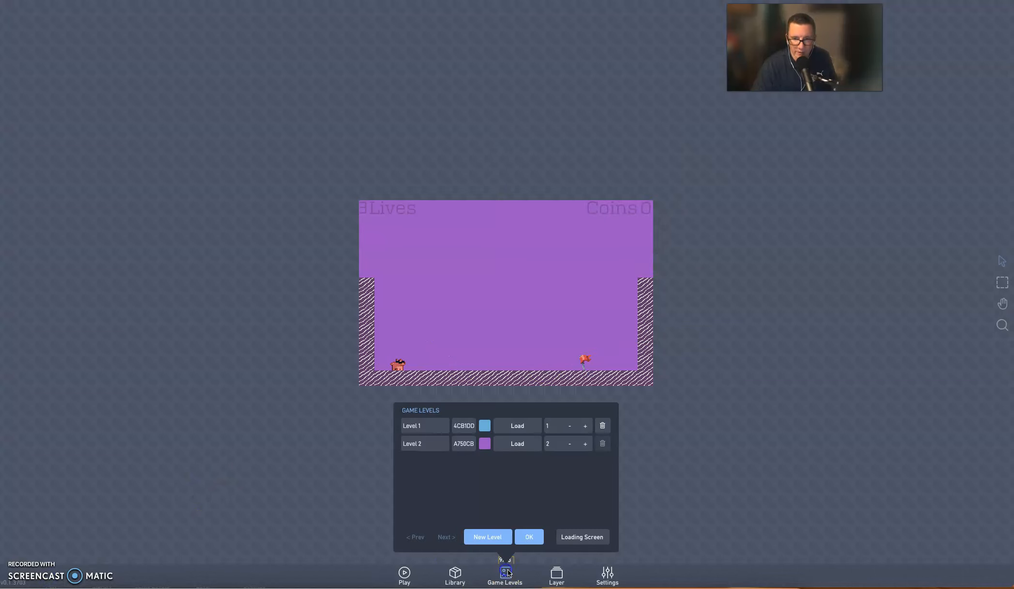
click(516, 425)
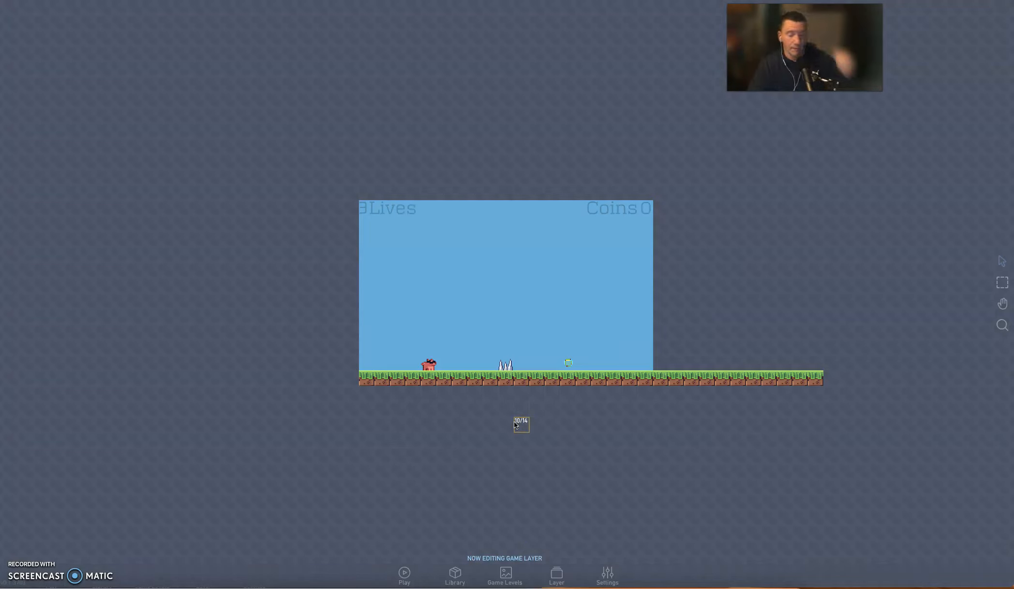
click(513, 408)
click(574, 361)
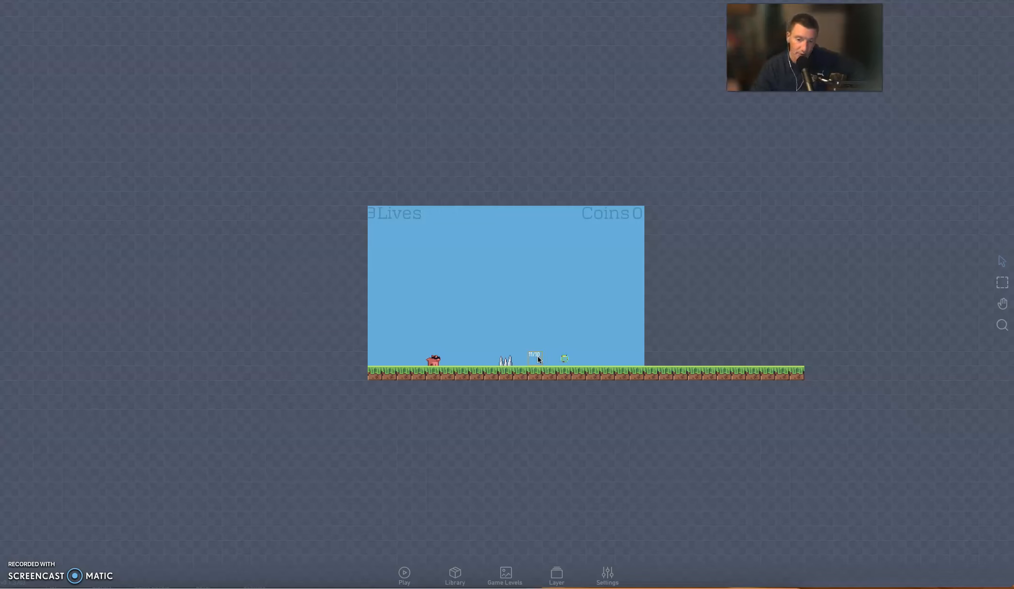
drag(537, 357, 518, 370)
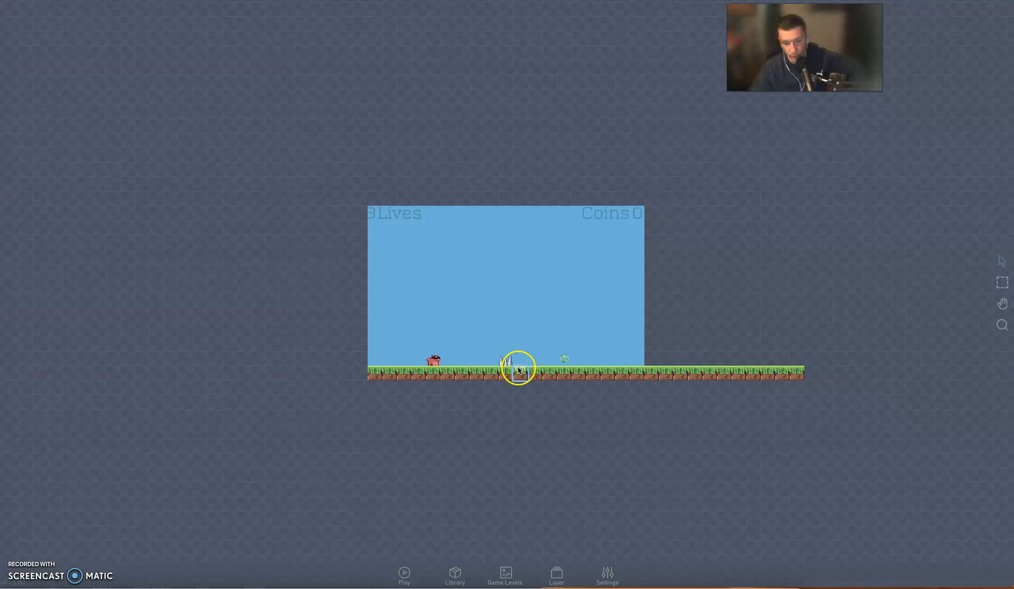
- Create a new object on the ground just right of the coin and set its type to "portal"
drag(524, 406, 608, 356)
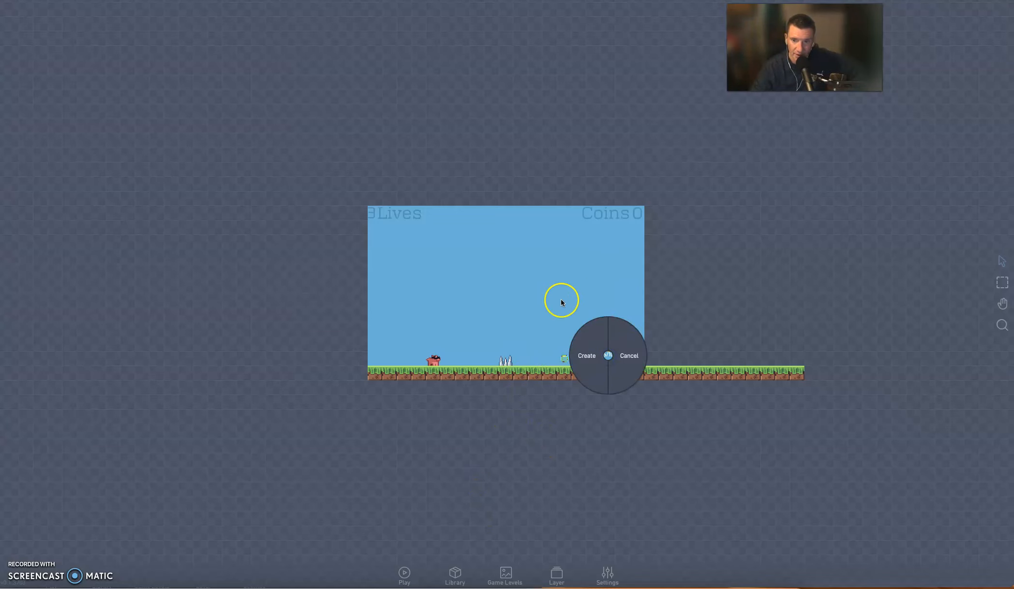
click(582, 345)
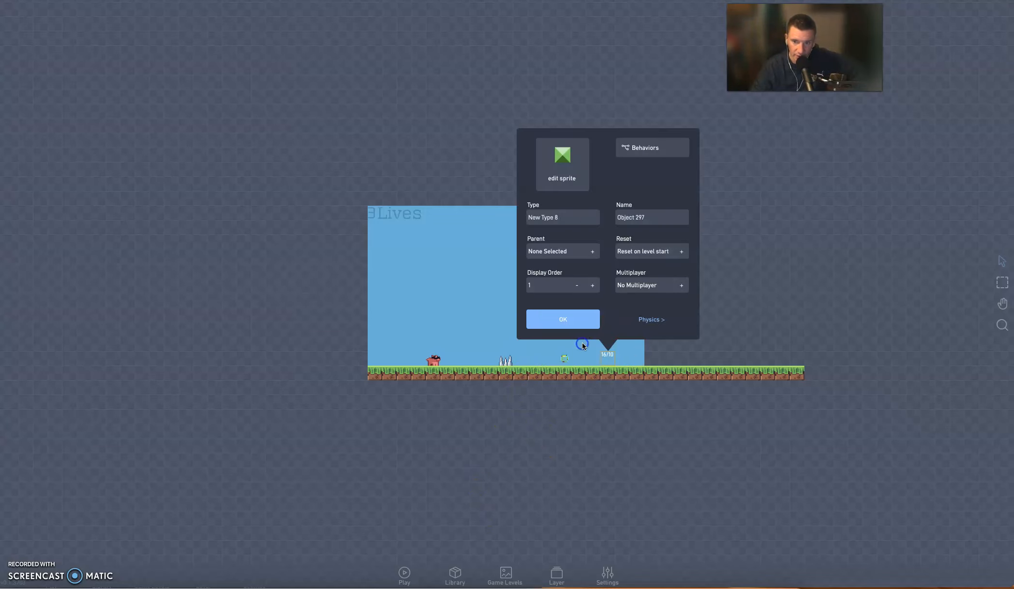
drag(572, 217, 489, 217)
text(portal)
click(510, 226)
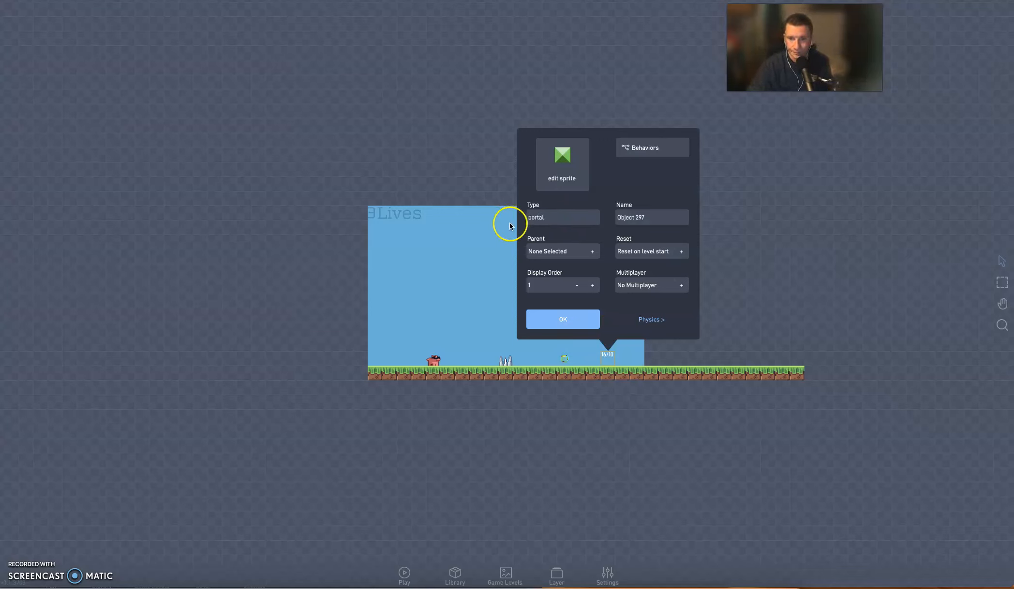
- Replace the portal's sprite with the purple crystals from the pixel-objects set and save it
click(570, 164)
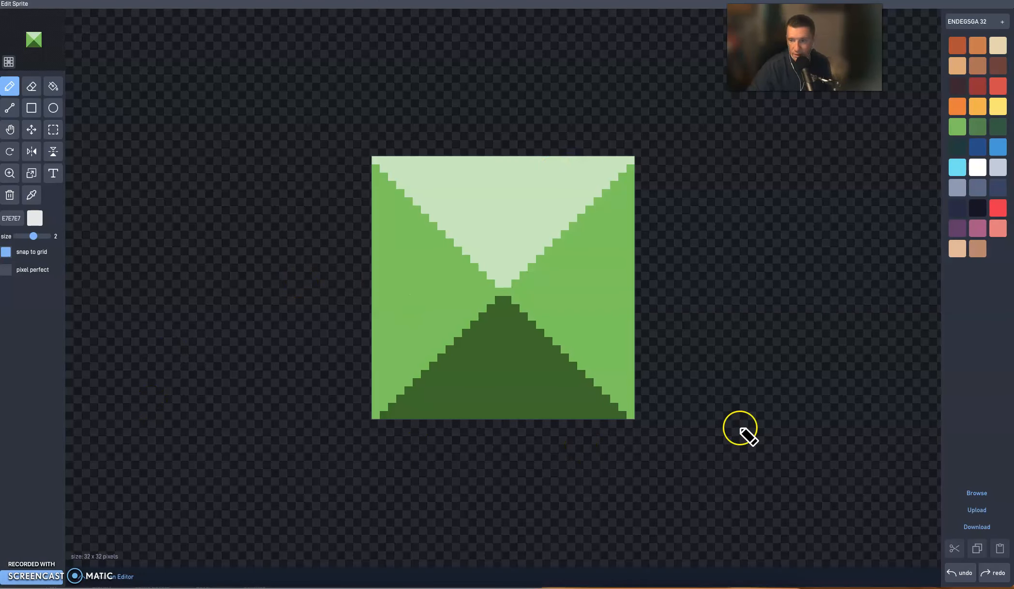
click(977, 493)
click(906, 23)
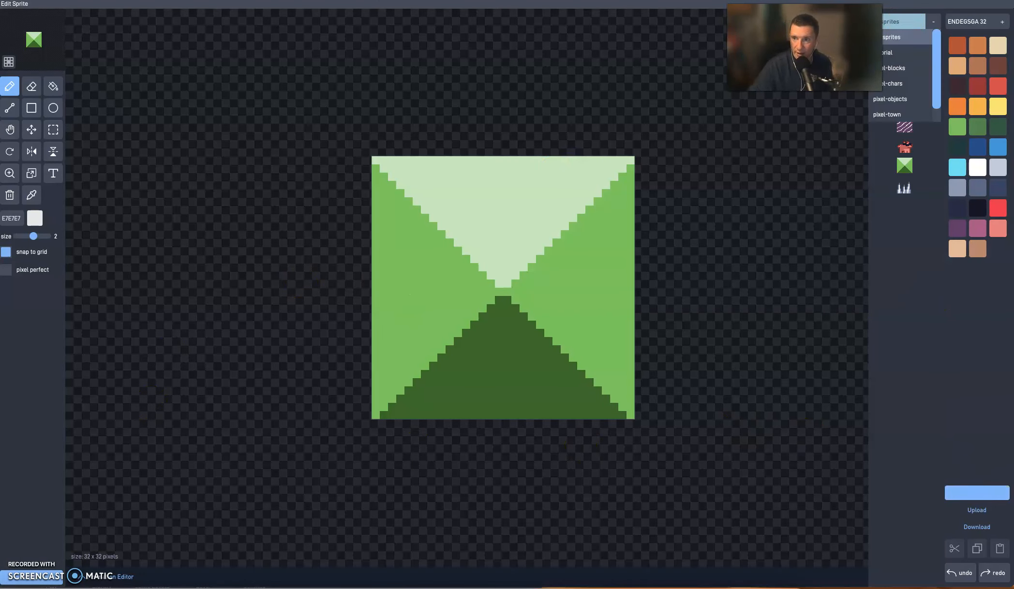
click(892, 100)
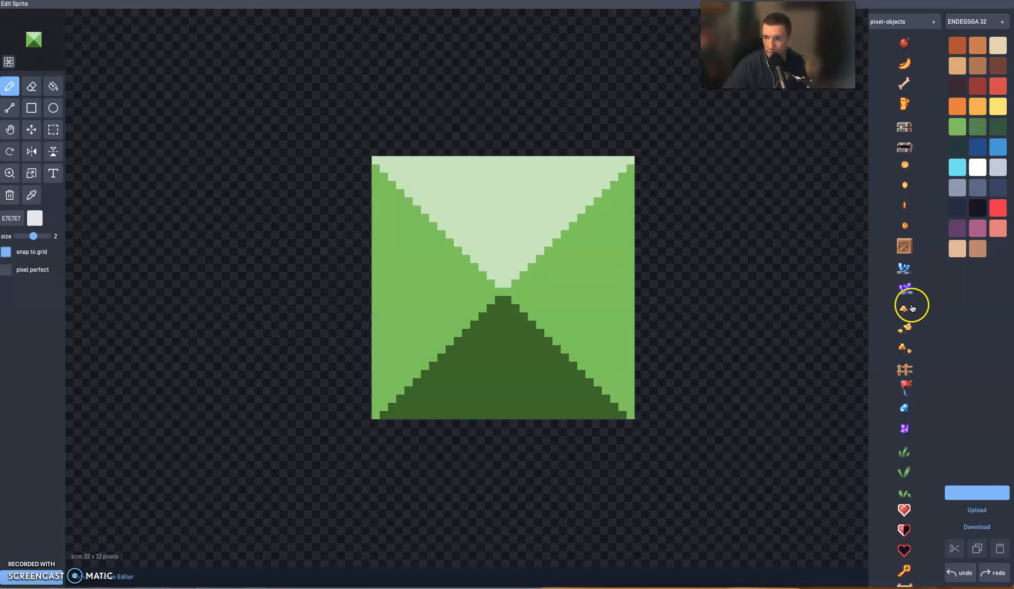
scroll(912, 304, up, 1)
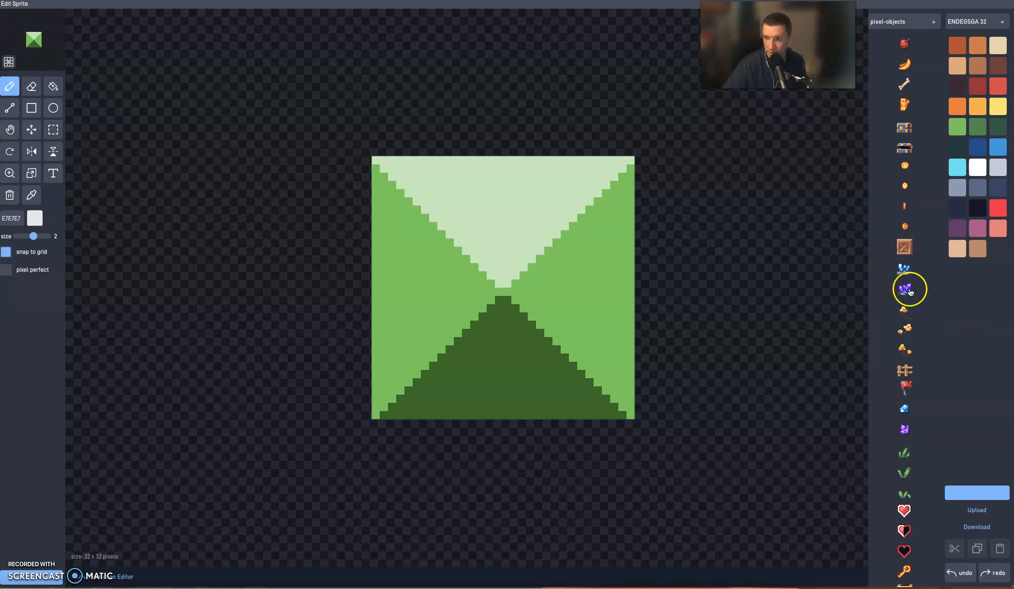
click(904, 289)
scroll(900, 319, down, 5)
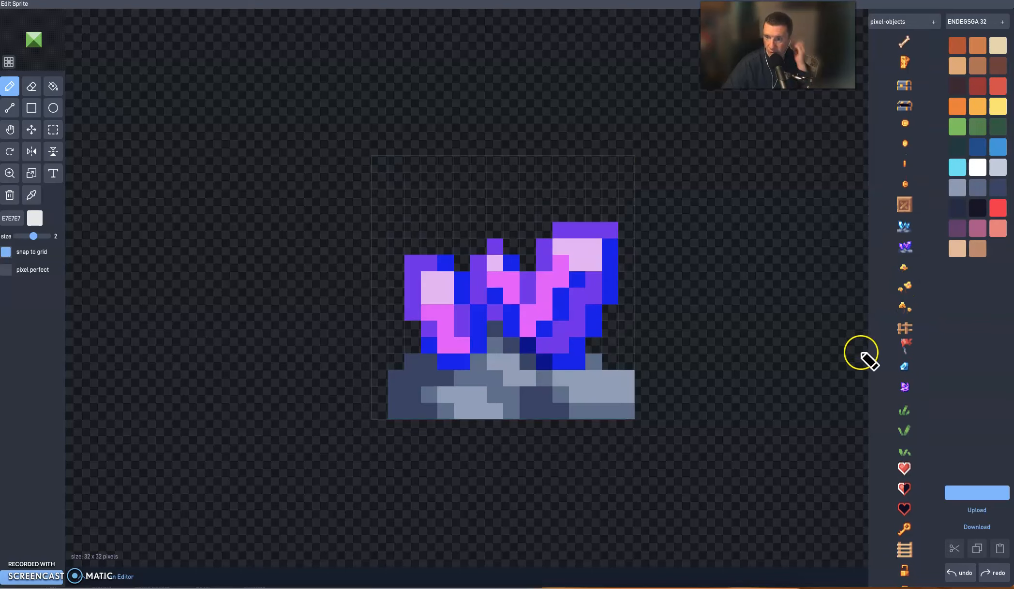
click(28, 578)
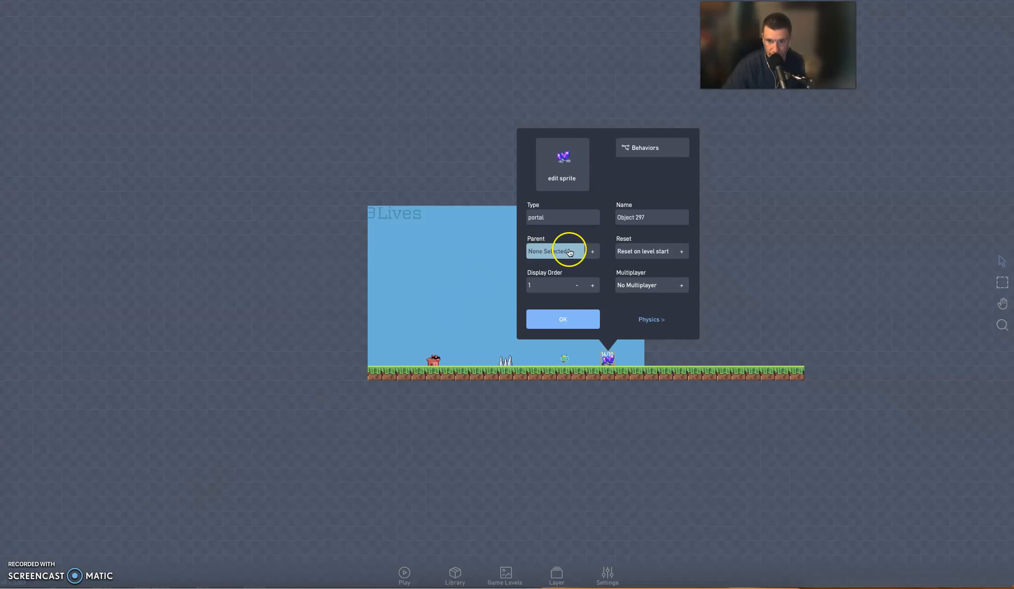
- Open the portal's behaviors and add a Collision trigger near the left edge of the game view
click(655, 148)
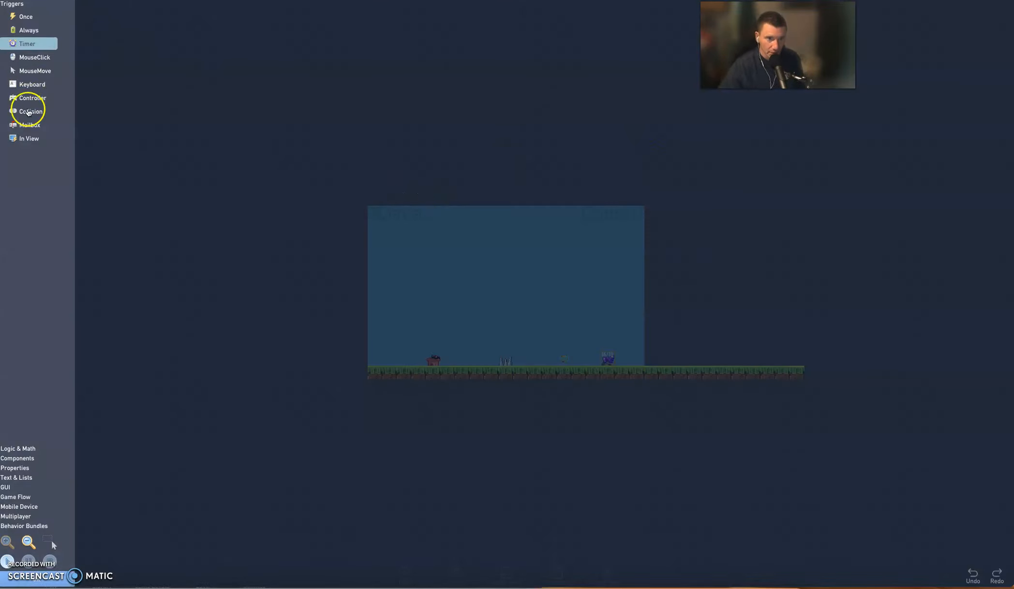
drag(31, 111, 573, 324)
drag(506, 290, 332, 259)
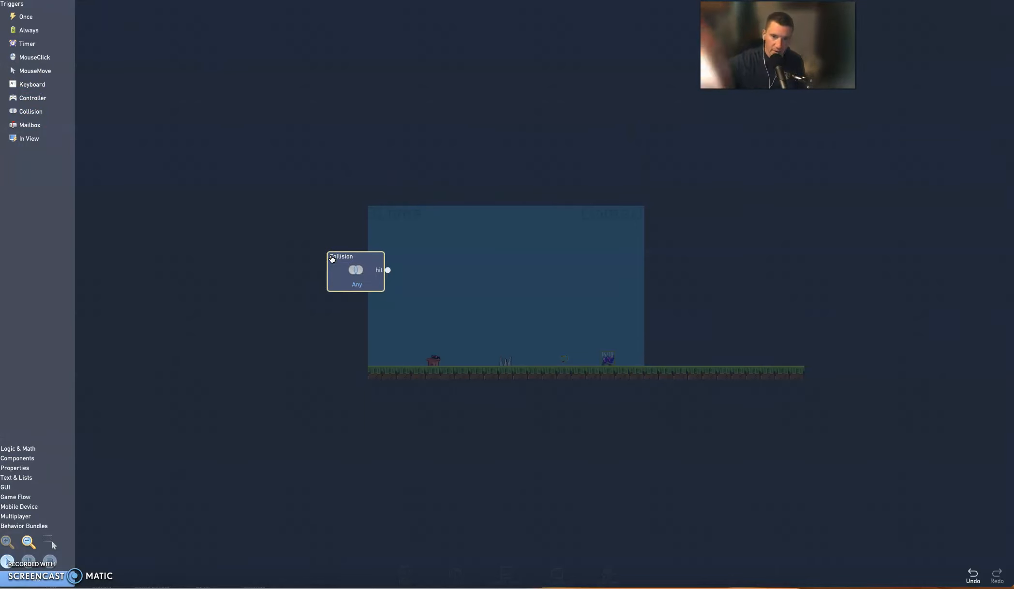
scroll(332, 259, down, 5)
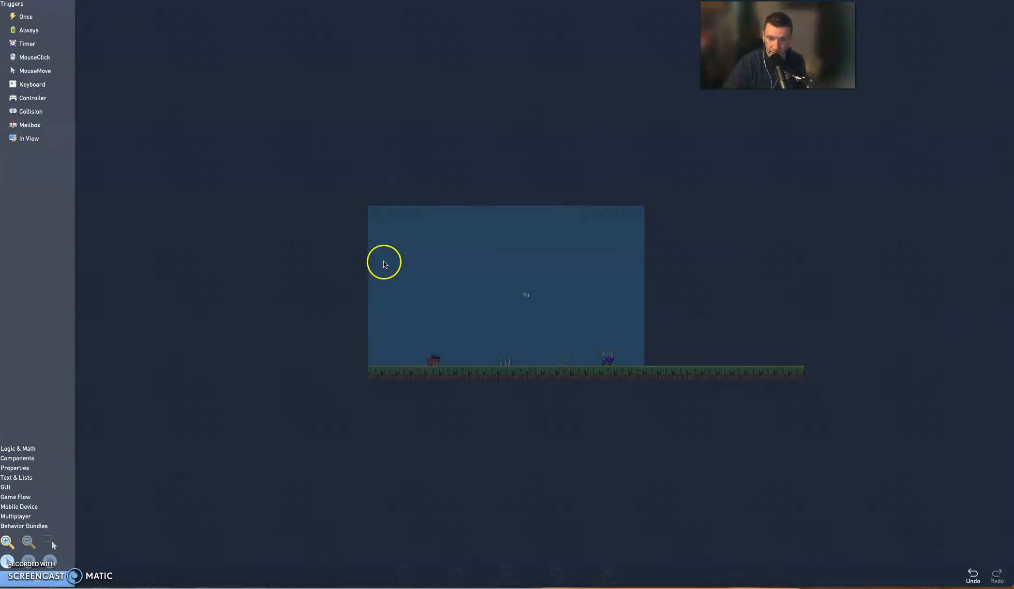
- Limit the portal's Collision trigger to objects of type player
scroll(459, 295, up, 5)
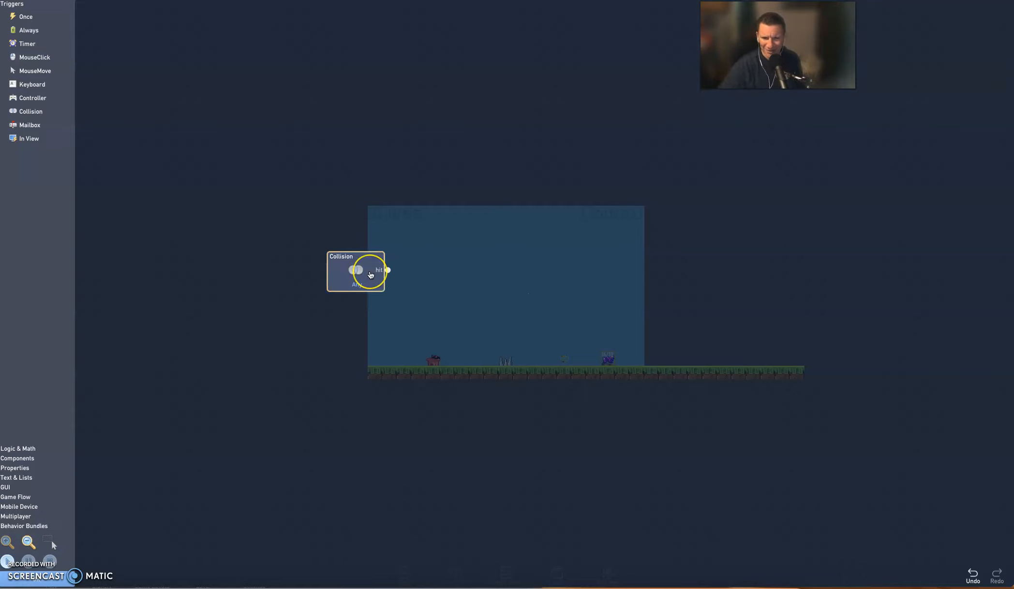
click(370, 274)
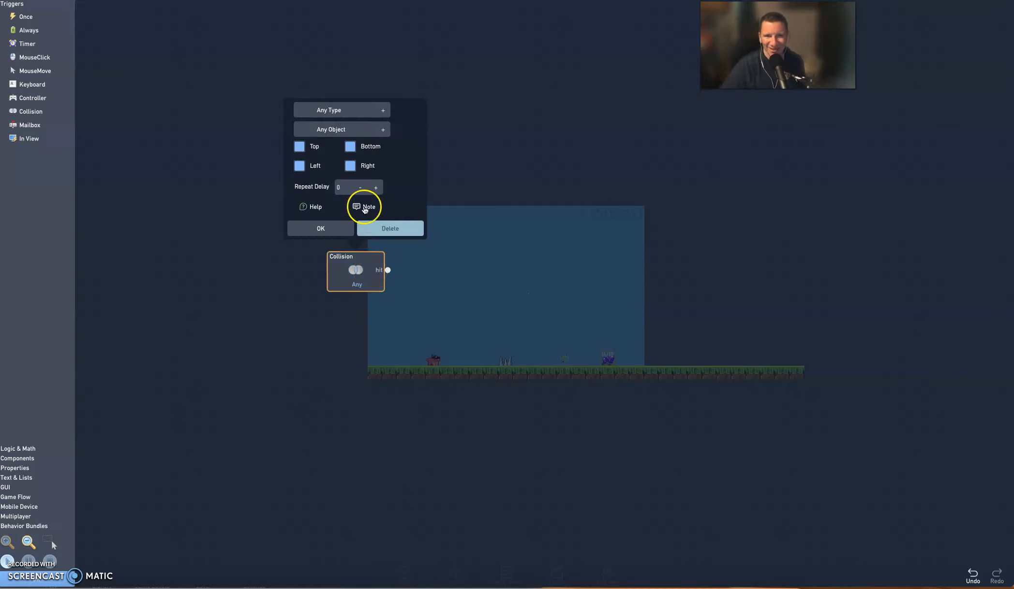
click(331, 114)
drag(386, 143, 386, 205)
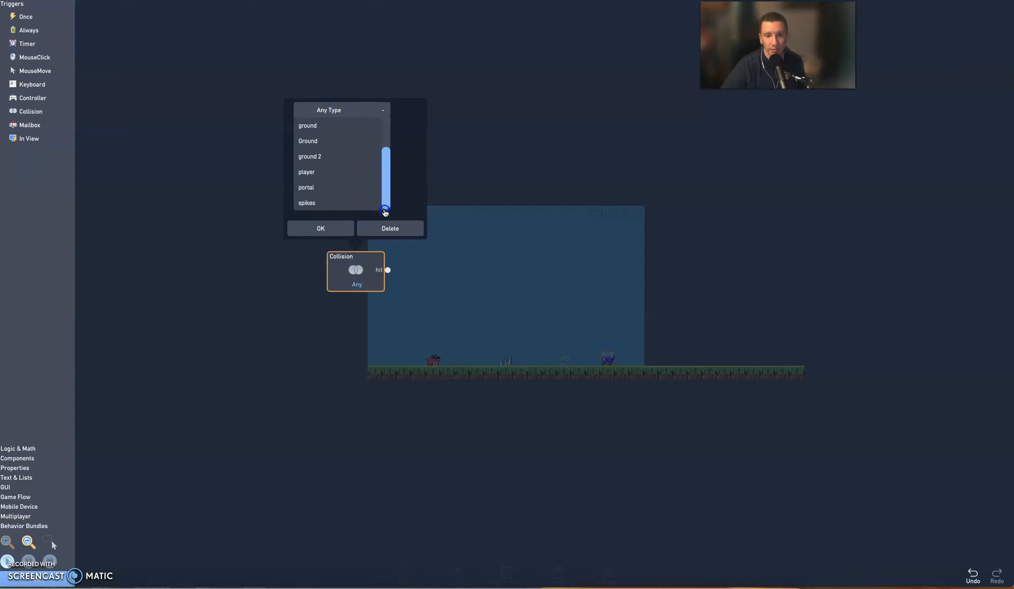
click(305, 170)
click(321, 228)
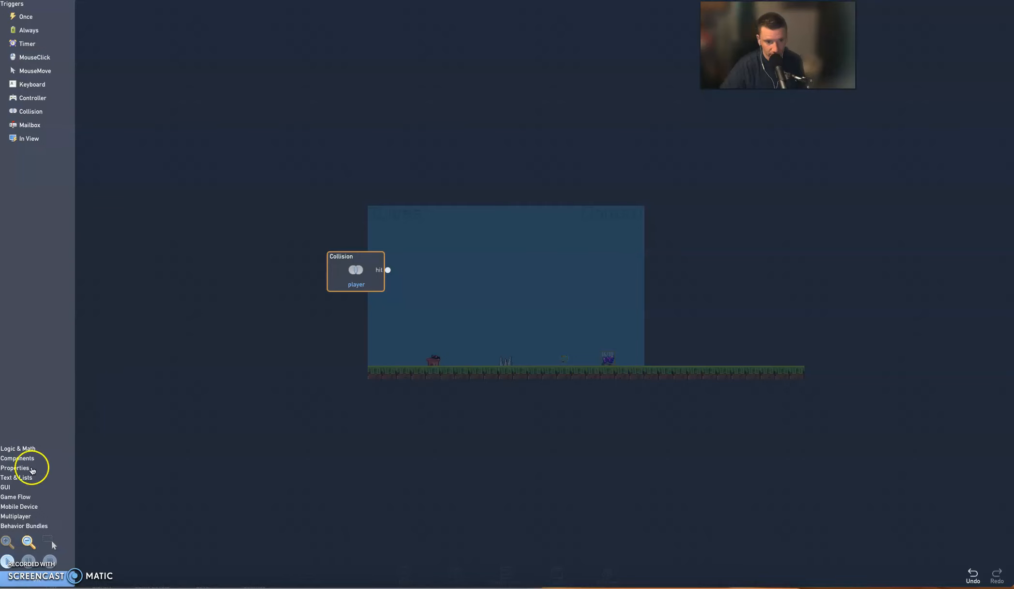
- Add a LoadLevel behavior set to Next Level and wire the Collision's hit output to its go input
click(16, 497)
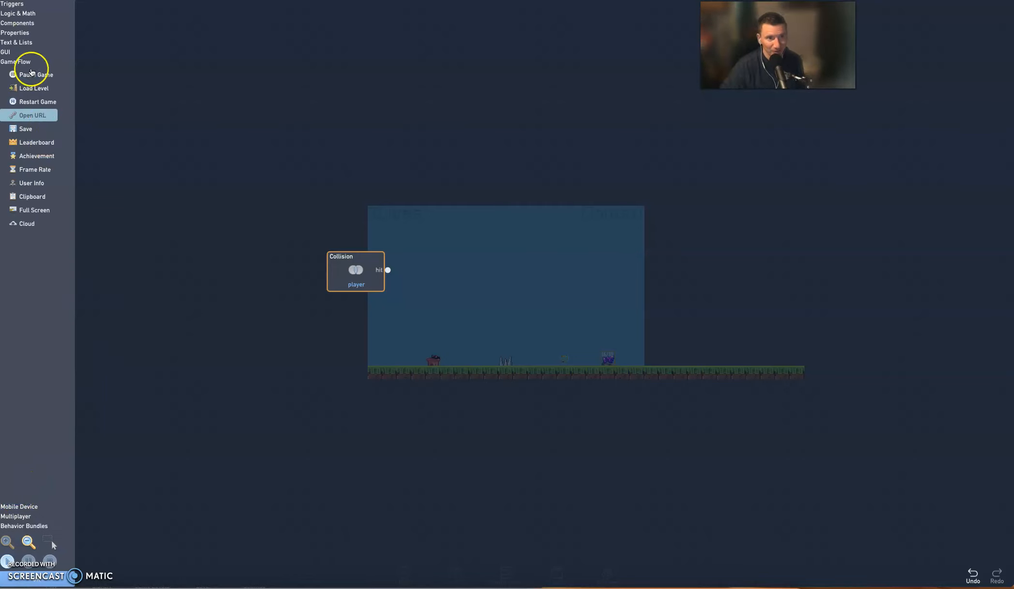
click(34, 88)
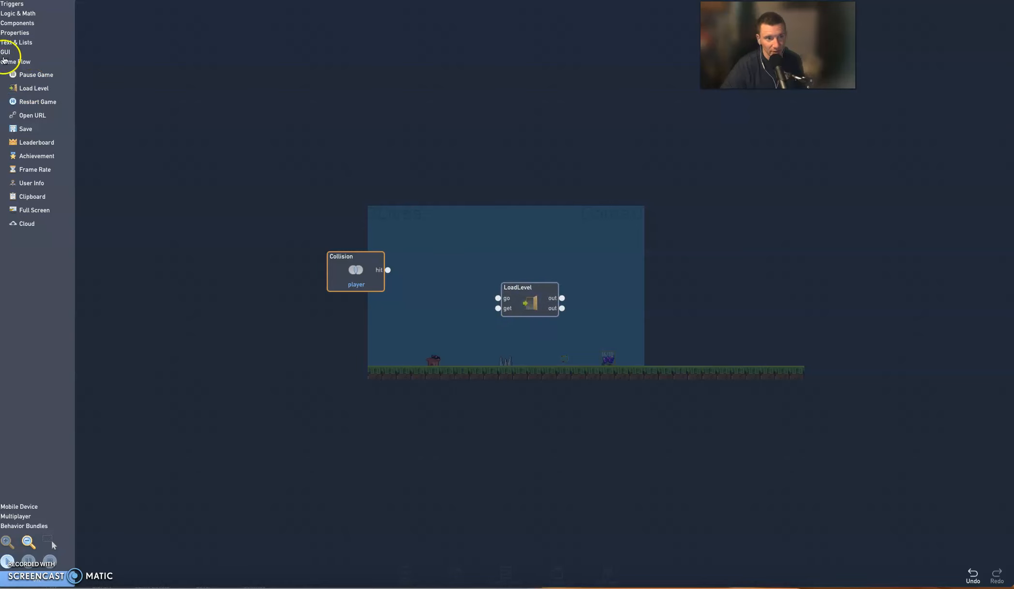
drag(532, 301, 489, 254)
drag(390, 273, 455, 252)
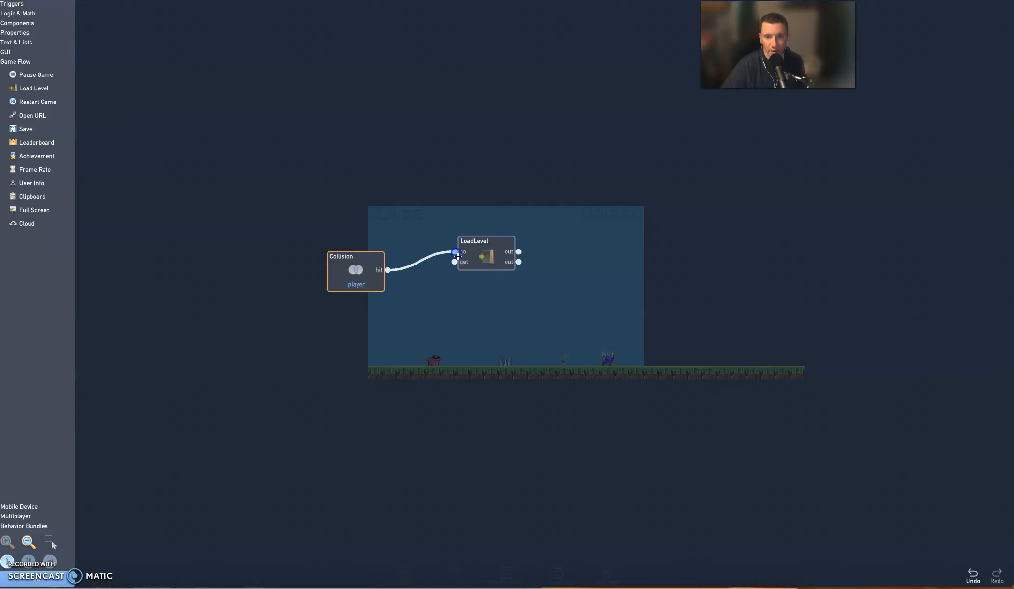
click(488, 254)
click(498, 171)
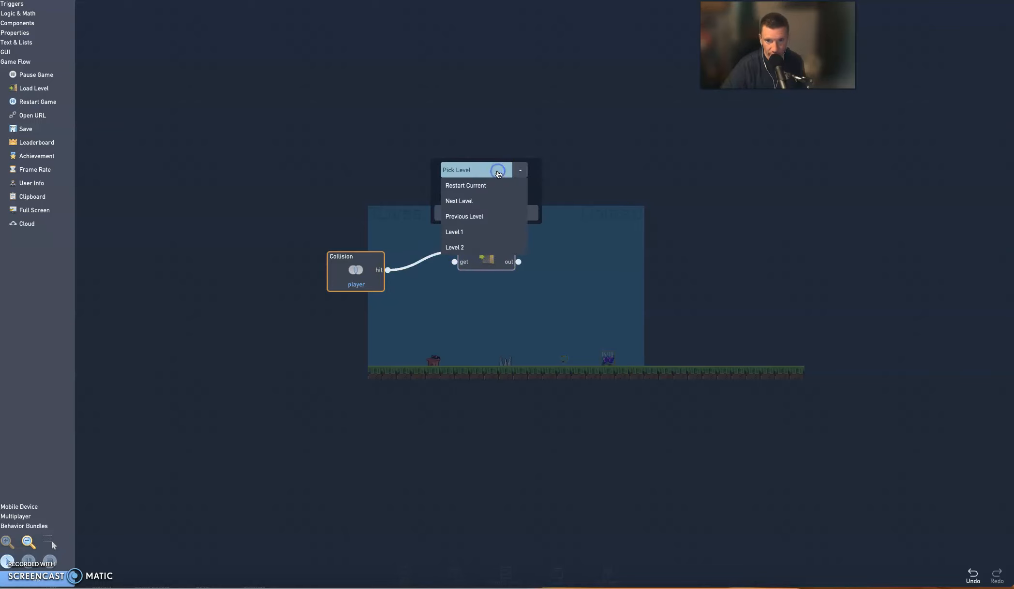
click(475, 203)
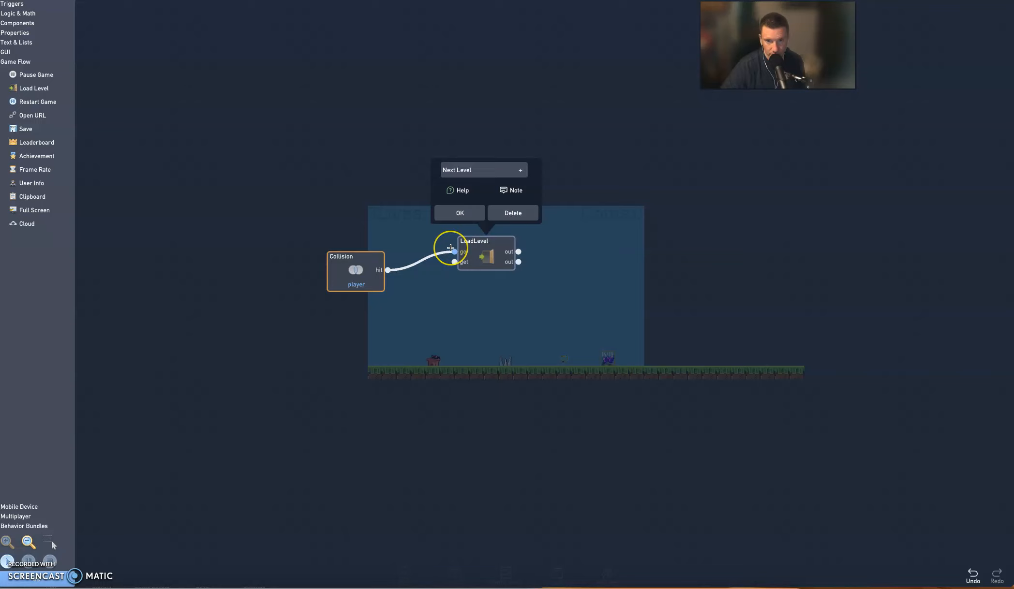
click(470, 218)
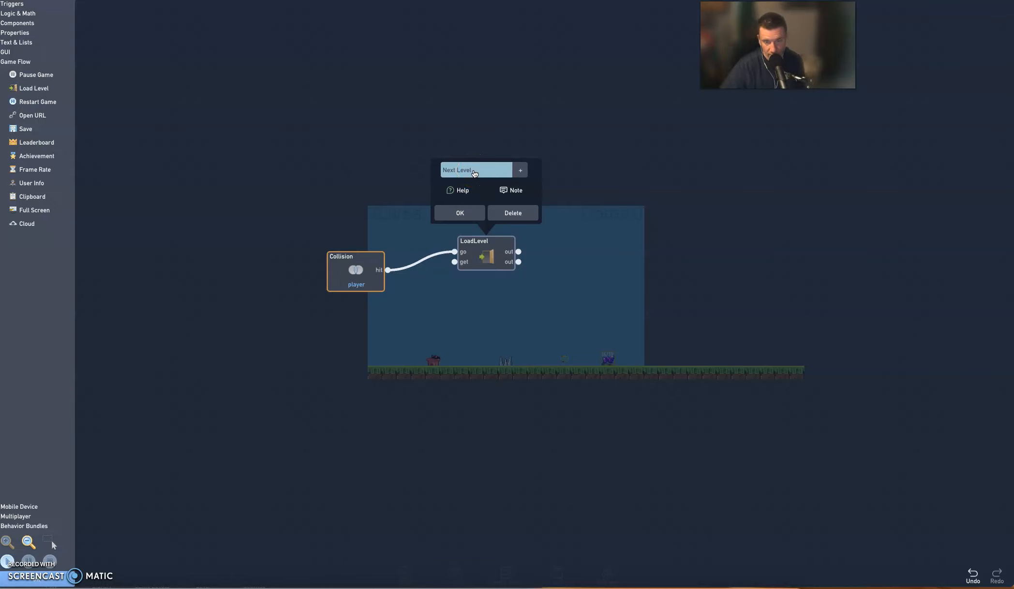
click(457, 210)
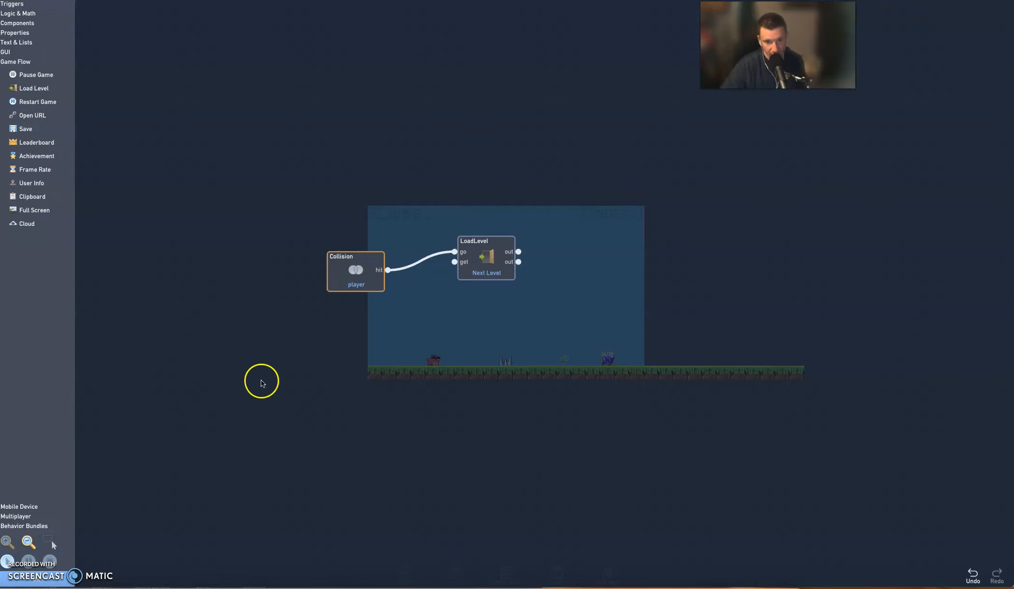
- Play-test the game by walking the player into the portal and through Level 2 to the flag, and close the portal's editor
click(9, 562)
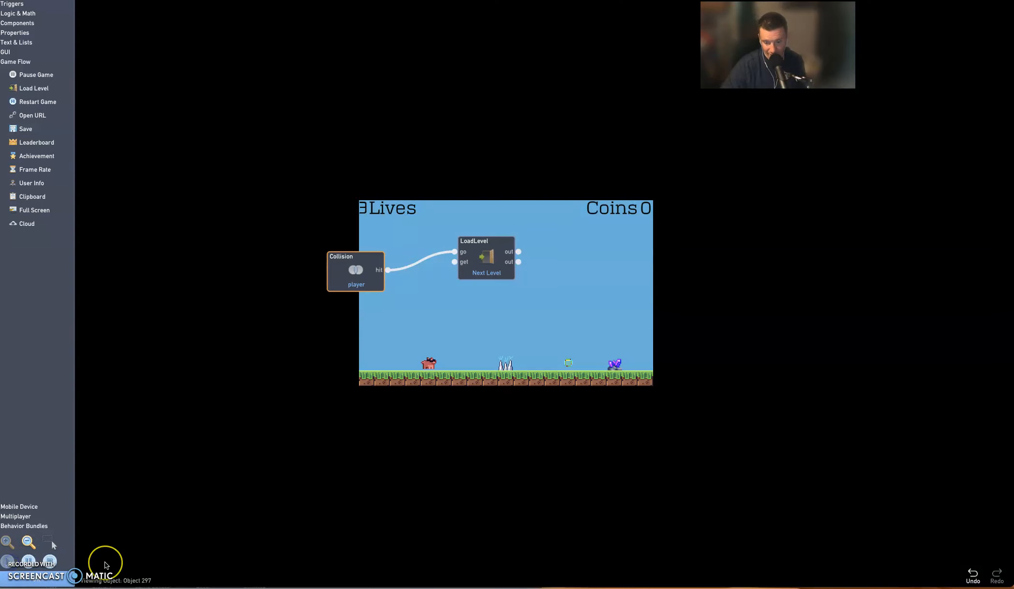
key(Right)
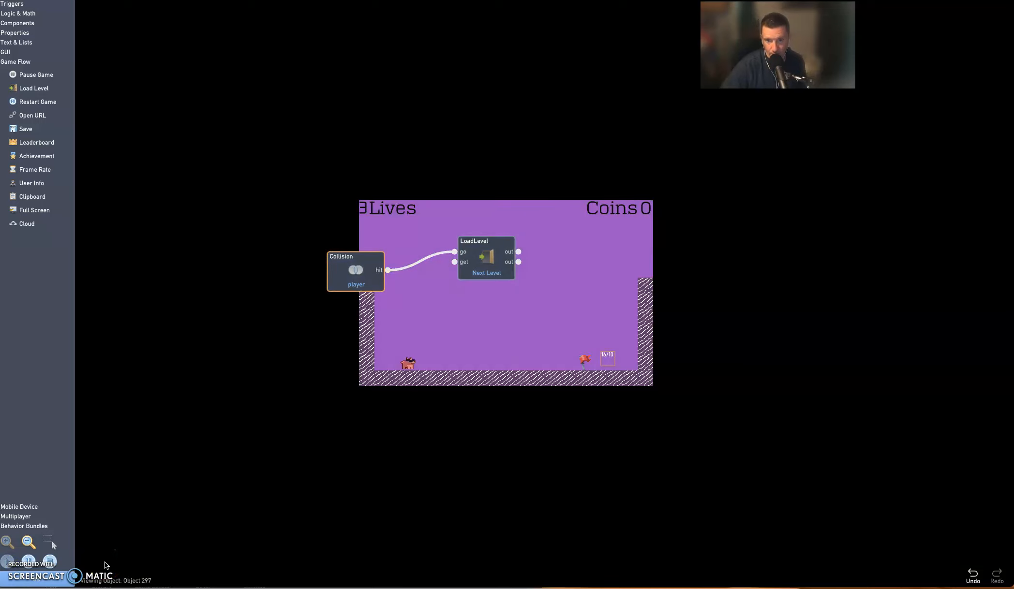
key(Right)
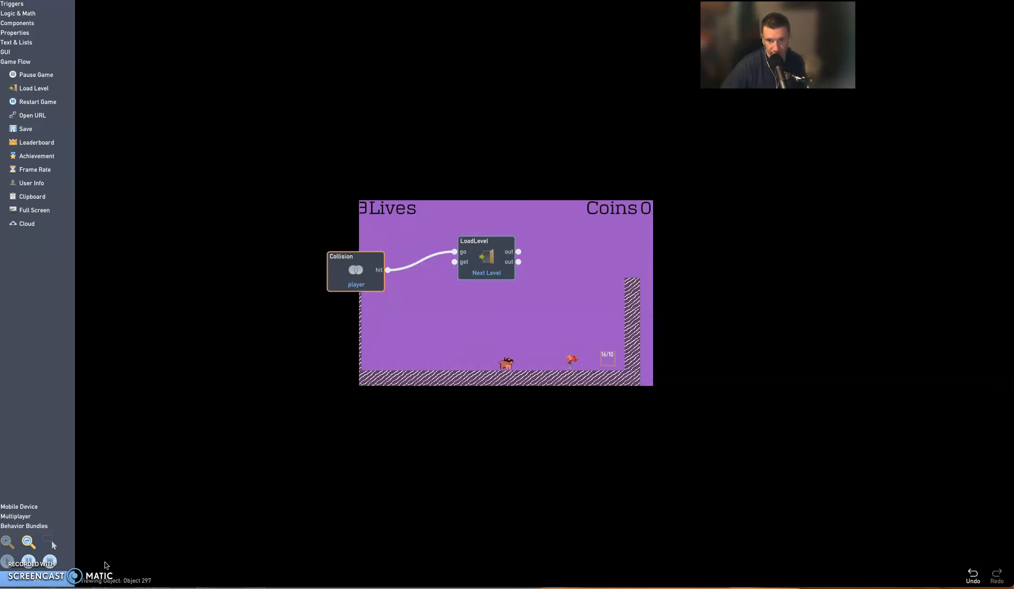
key(Left)
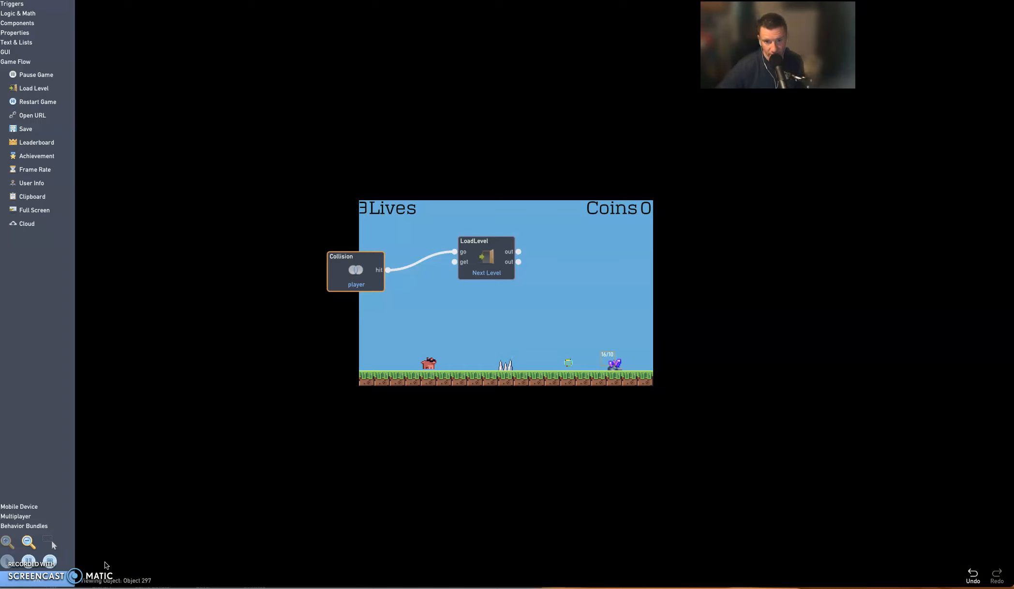
click(67, 538)
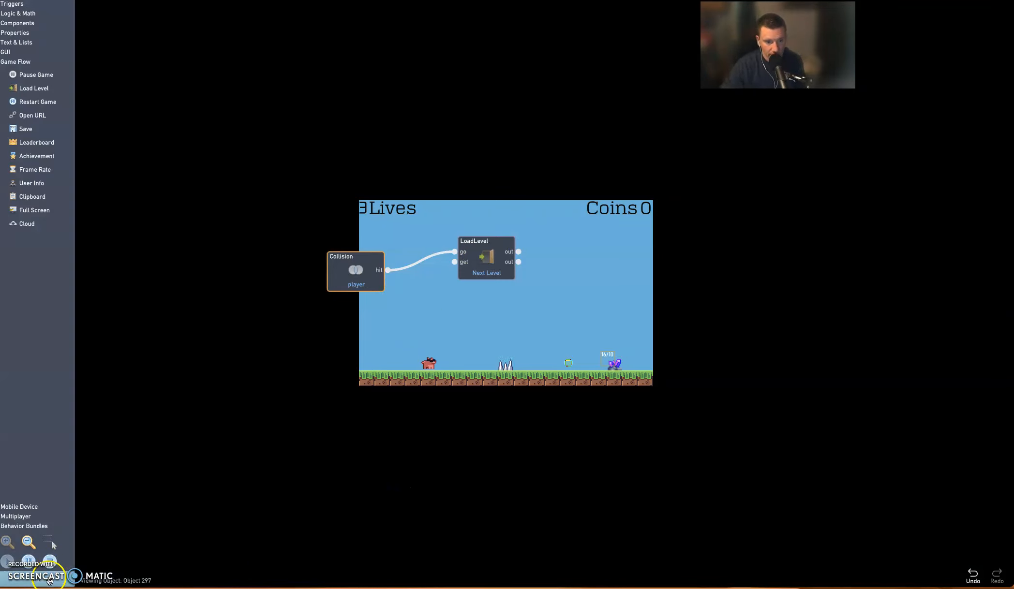
click(49, 582)
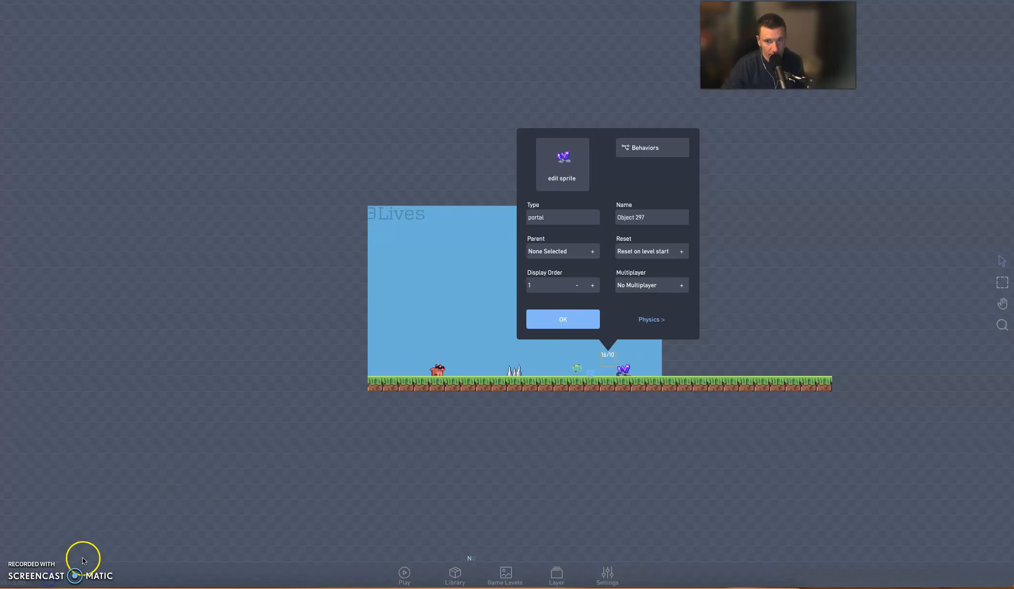
click(563, 316)
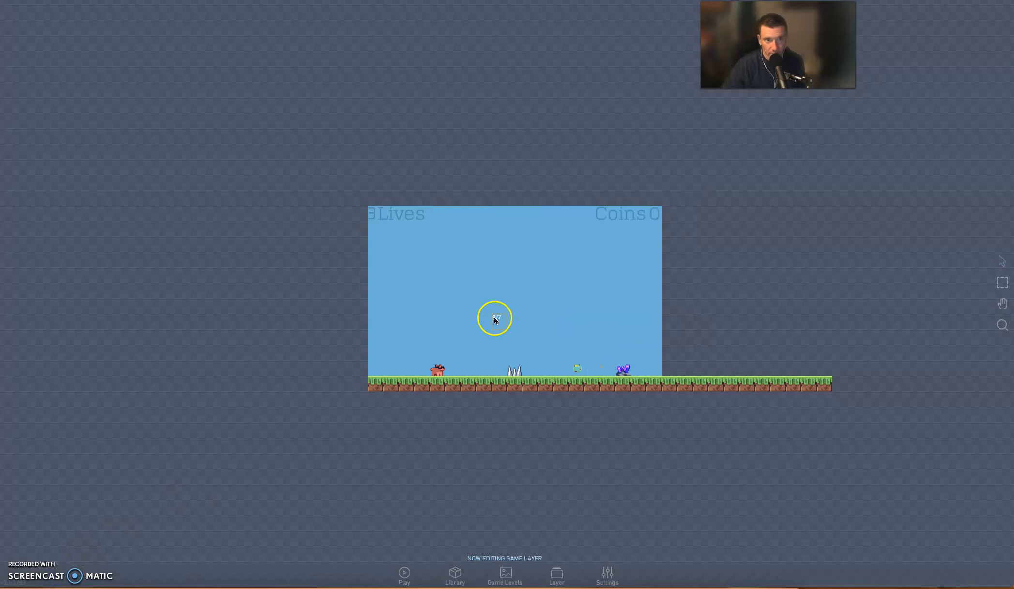
- In the player's Run & Jump bundle, move the coin-counting behaviors and the Coins label further down, away from the lives behaviors
click(438, 373)
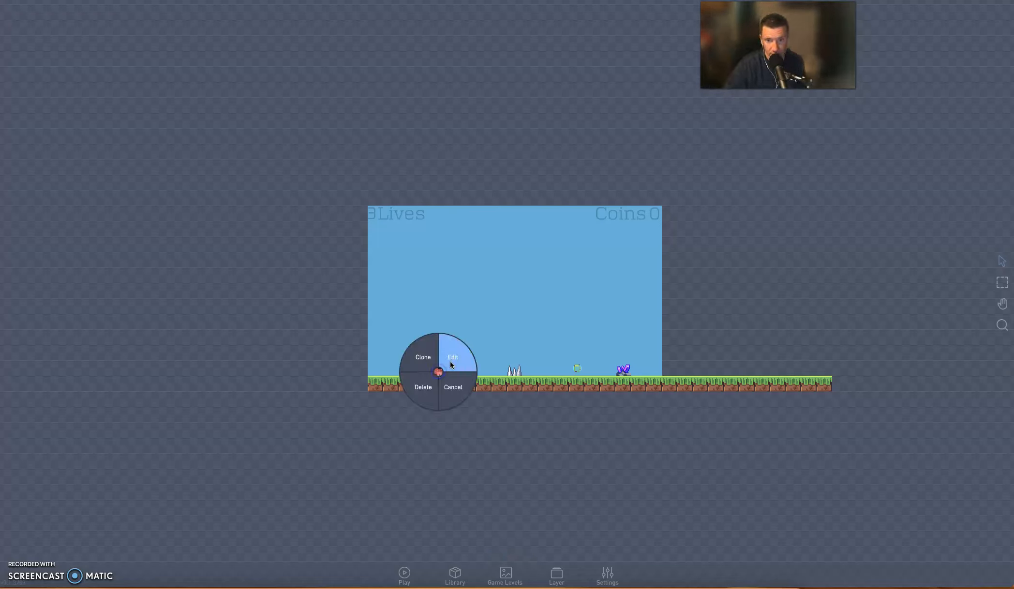
click(451, 360)
click(470, 151)
double_click(526, 297)
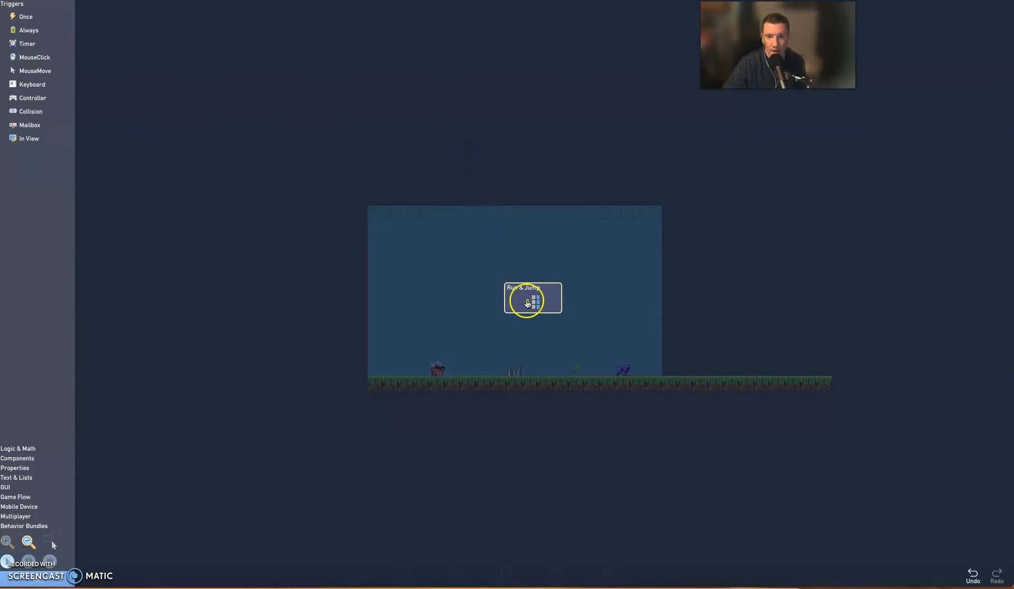
drag(425, 181, 377, 132)
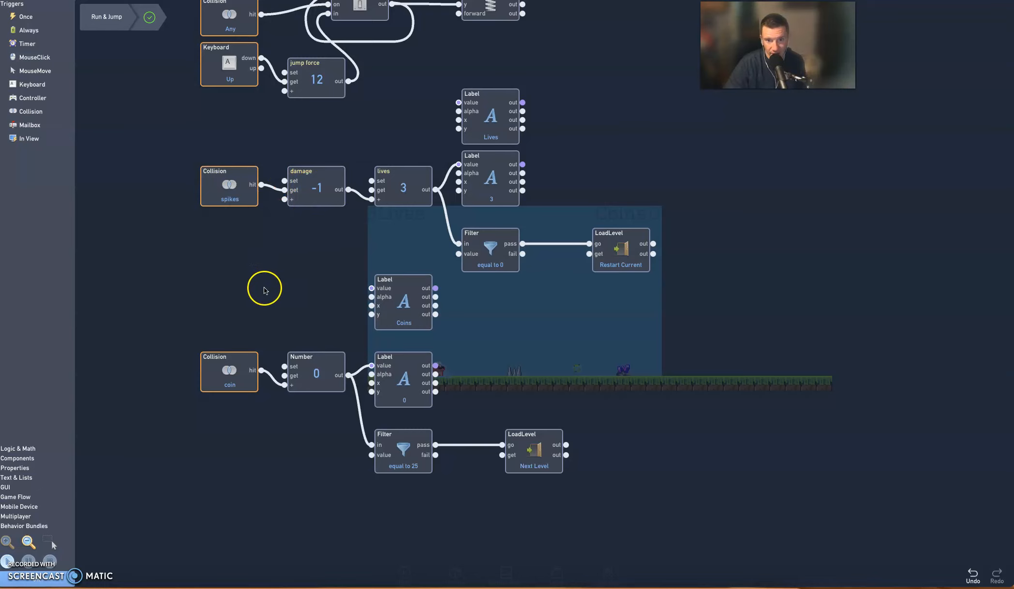
drag(236, 378, 236, 517)
drag(381, 286, 380, 440)
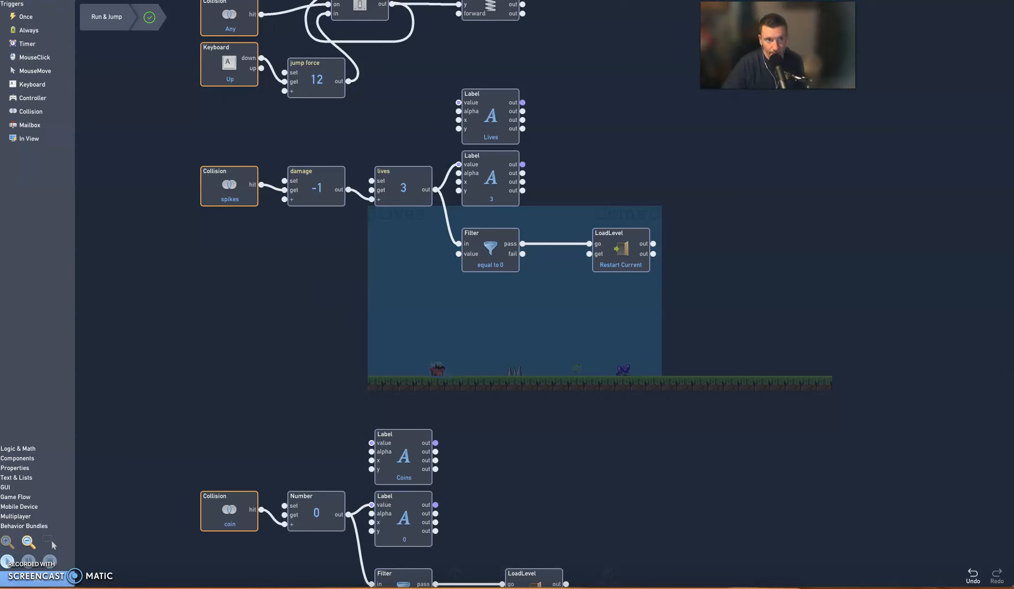
click(51, 577)
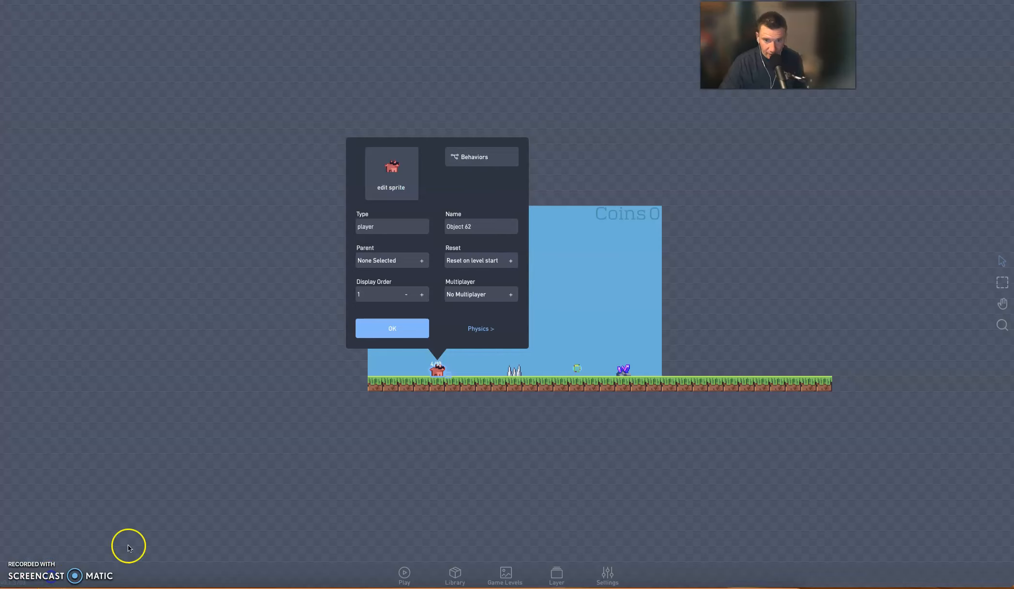
click(380, 327)
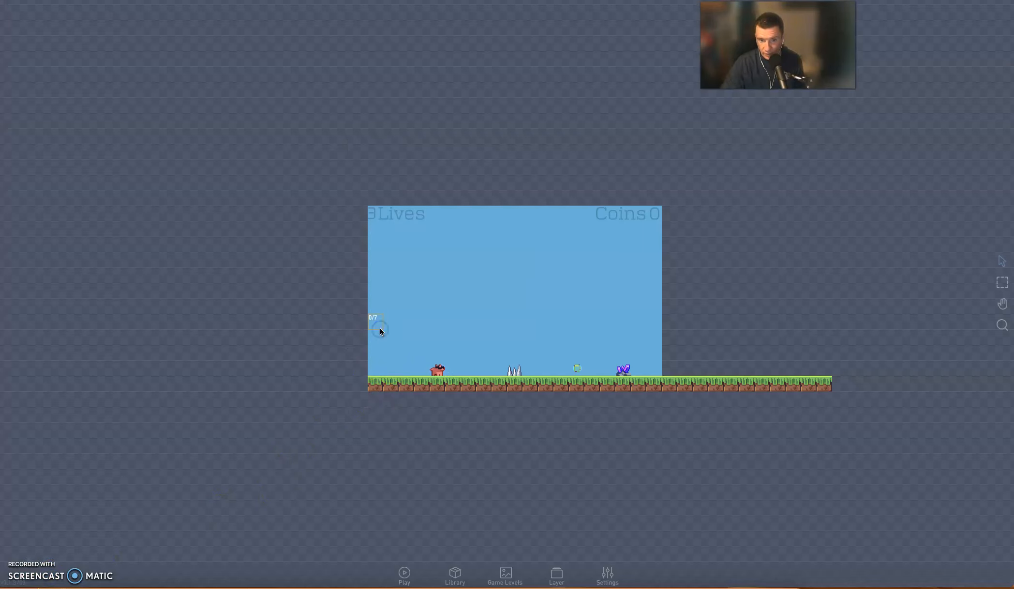
- Create a new object in the air between the player and the spikes, with type "heart", non-solid and with collisions enabled
click(488, 334)
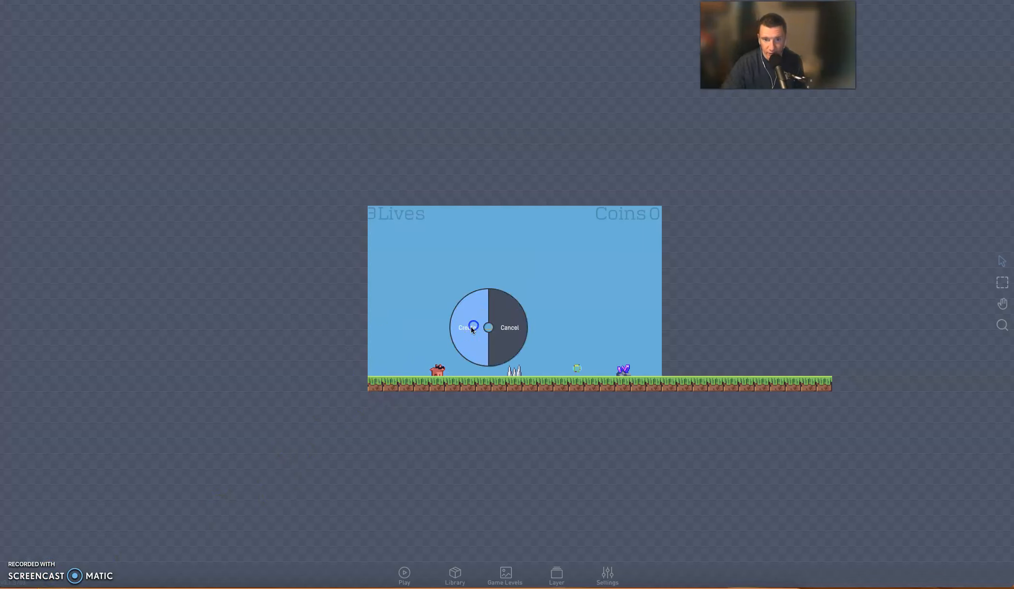
click(470, 326)
click(444, 181)
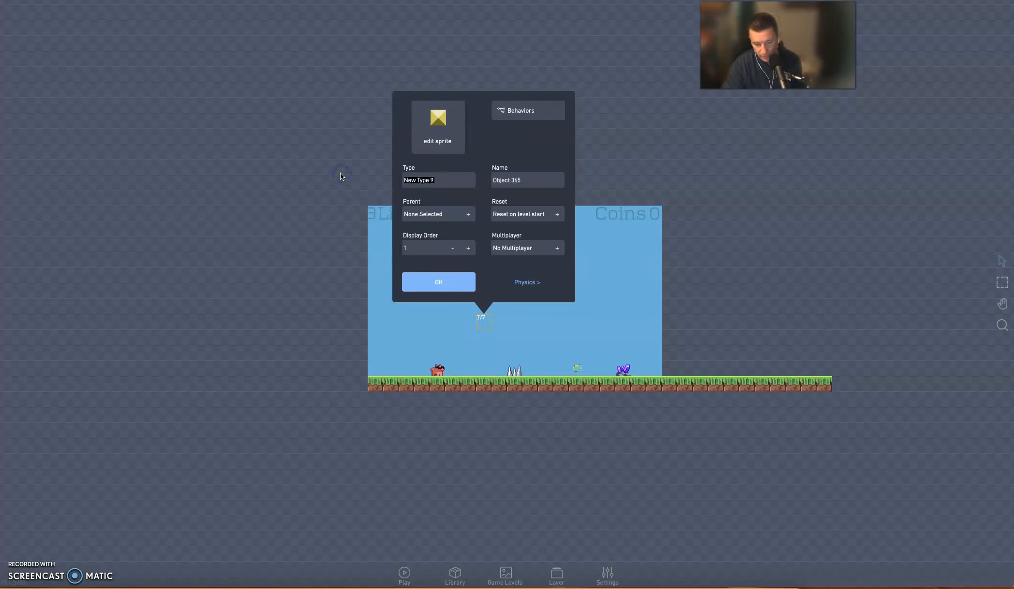
click(518, 278)
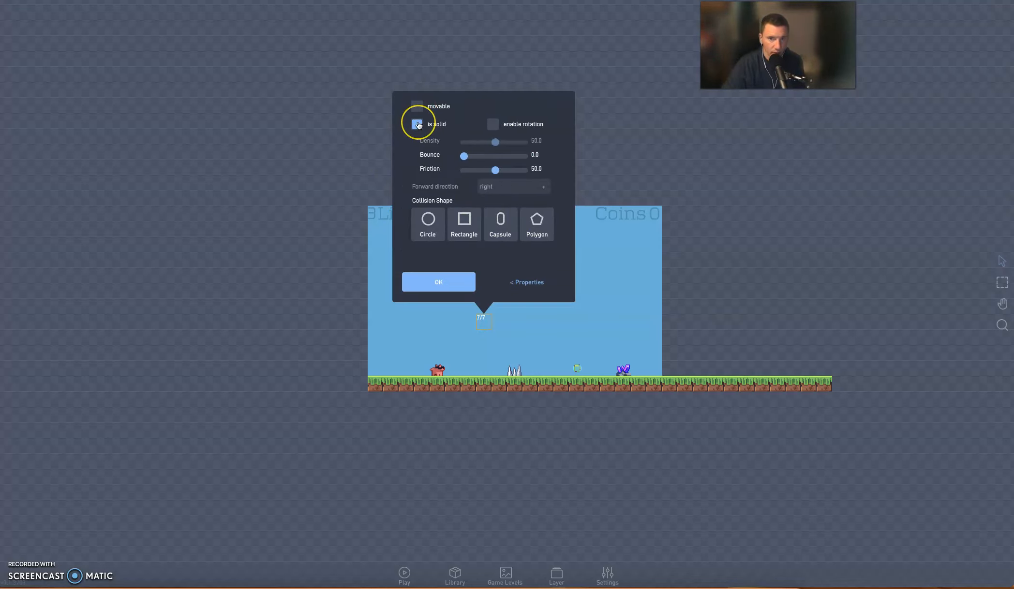
click(417, 124)
click(493, 124)
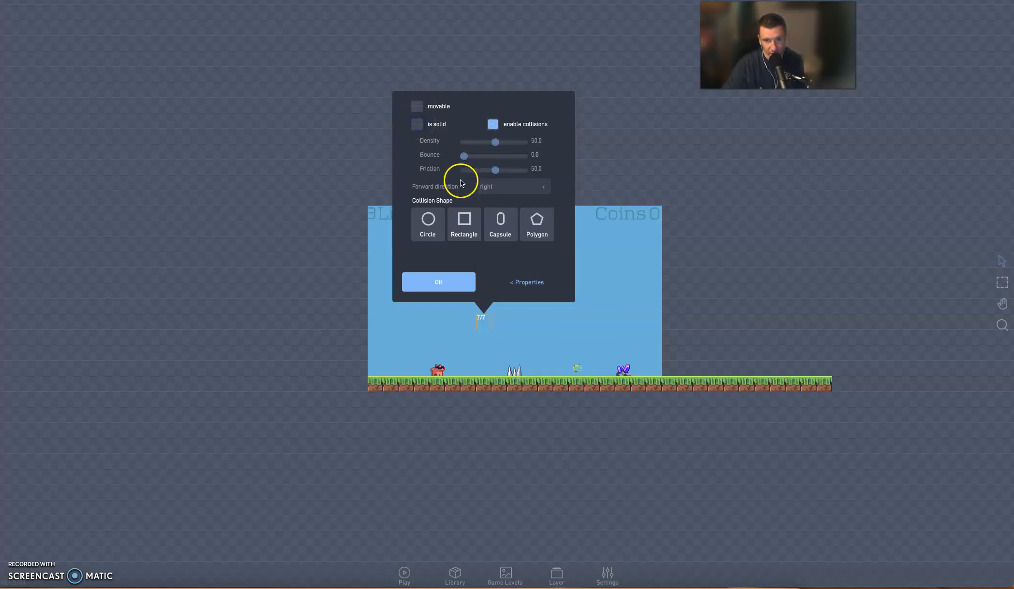
click(525, 284)
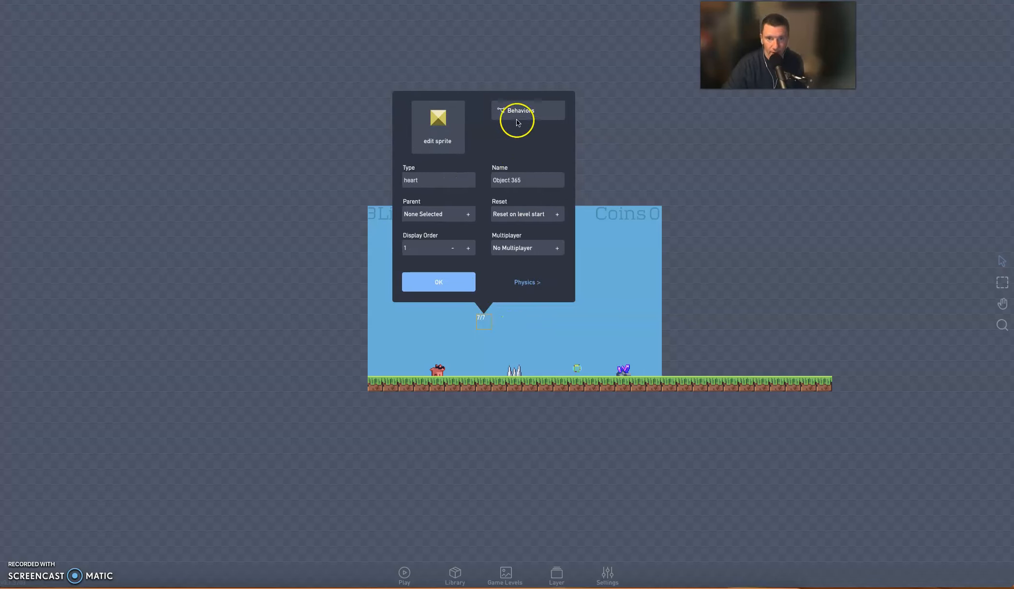
- Add a Collision trigger for type player to the heart's behaviors, placed just outside the left edge of the game view
click(519, 109)
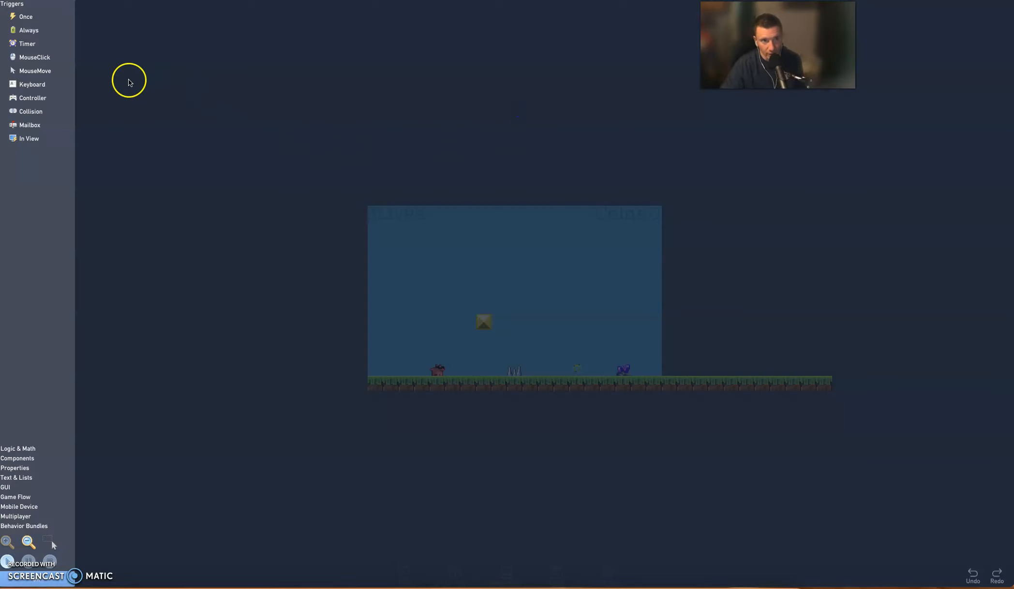
click(32, 111)
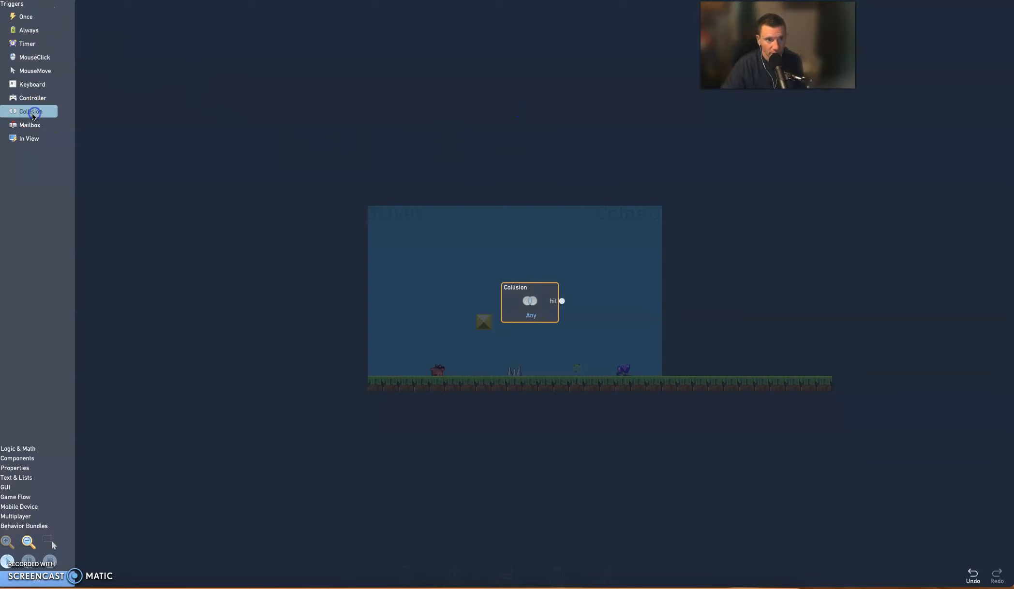
drag(529, 300, 309, 228)
click(310, 226)
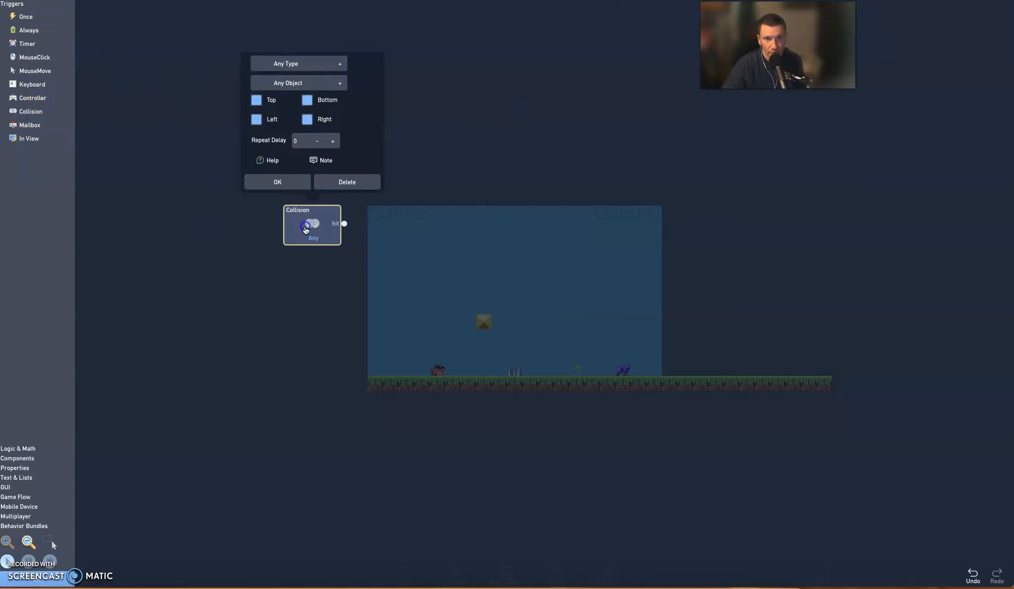
click(301, 65)
scroll(300, 104, down, 5)
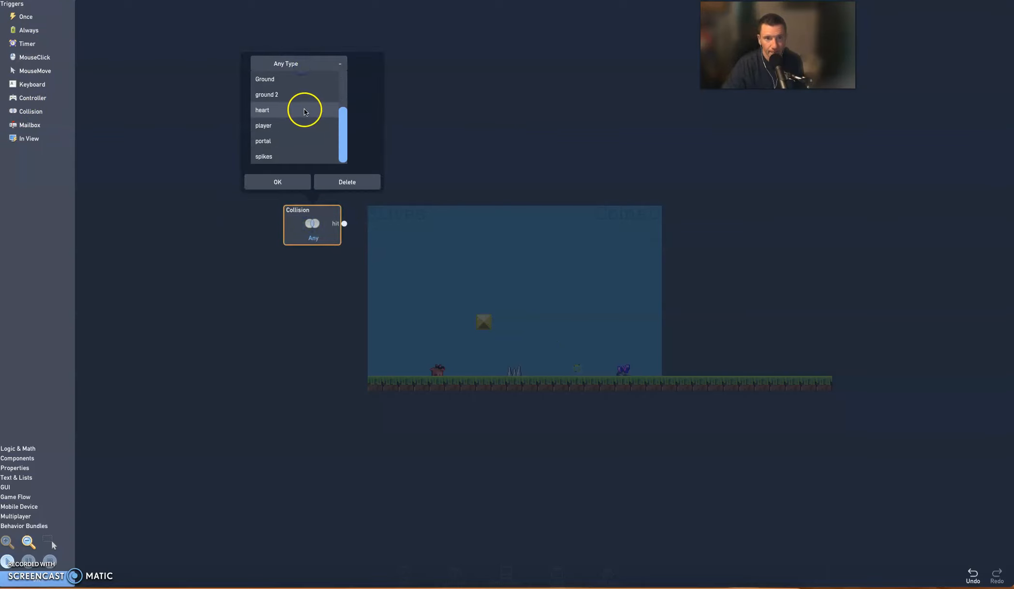
click(276, 140)
click(278, 182)
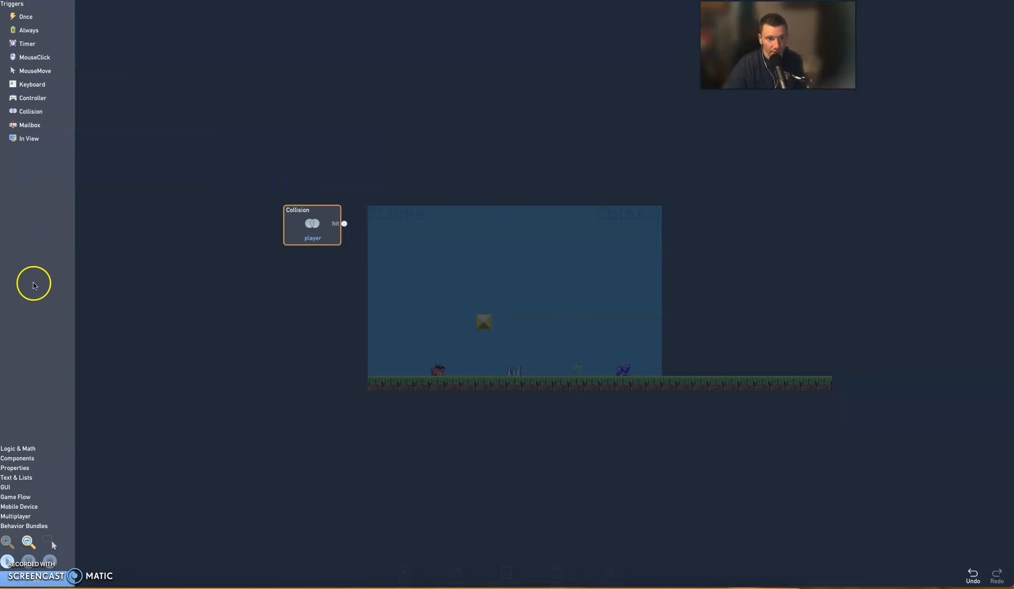
- Add a Destroyer behavior to the heart and wire the Collision's hit output to its destroy input
click(11, 468)
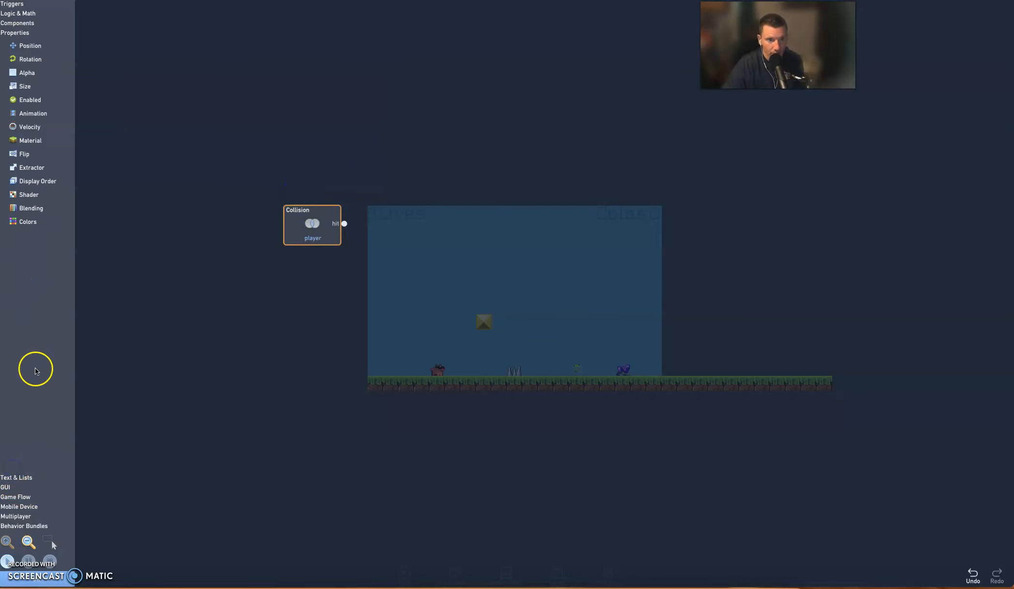
click(16, 23)
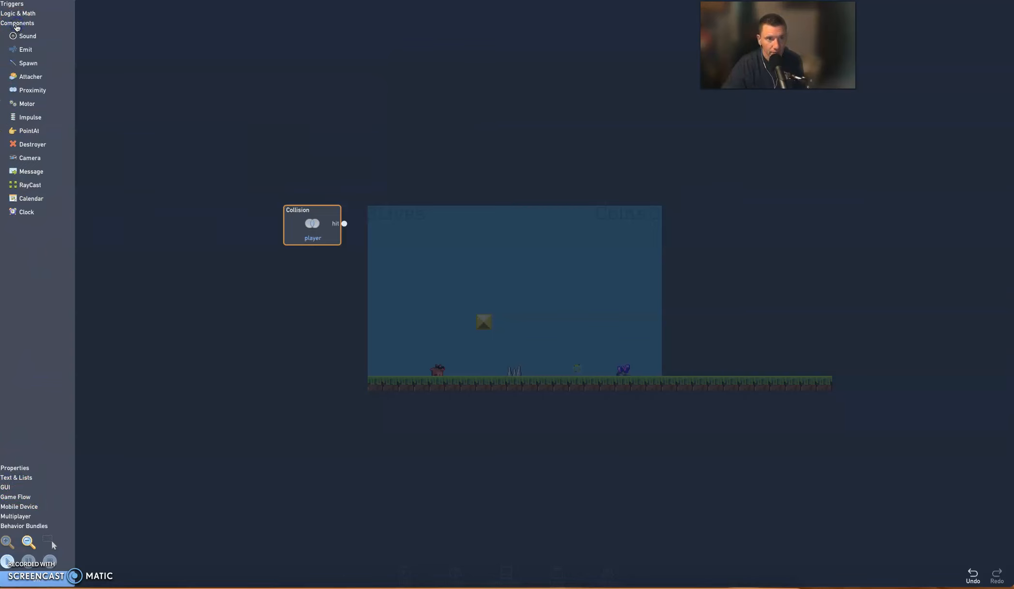
click(50, 143)
click(548, 235)
click(530, 297)
drag(530, 297, 411, 208)
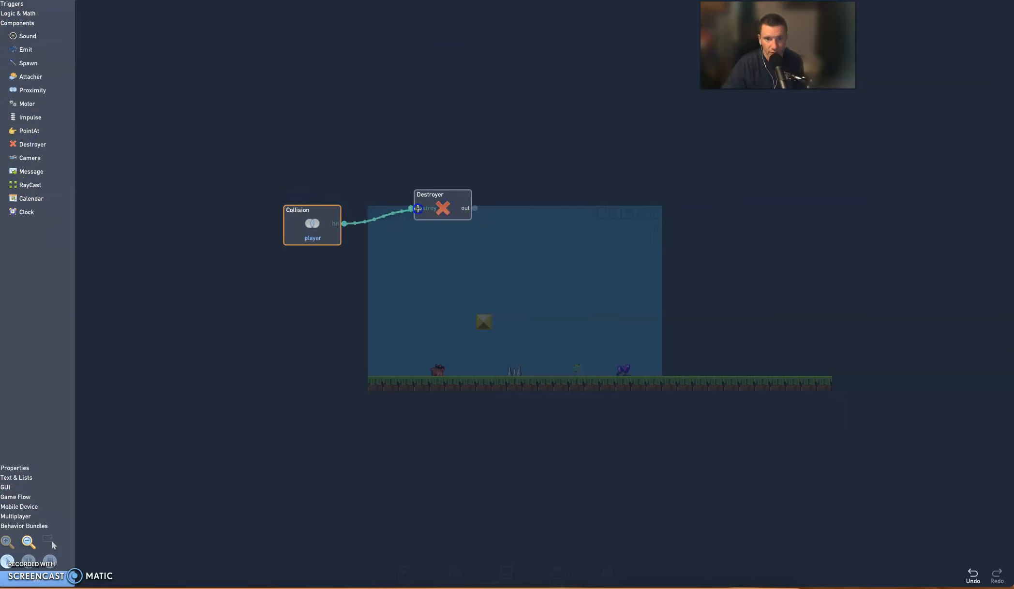
click(356, 260)
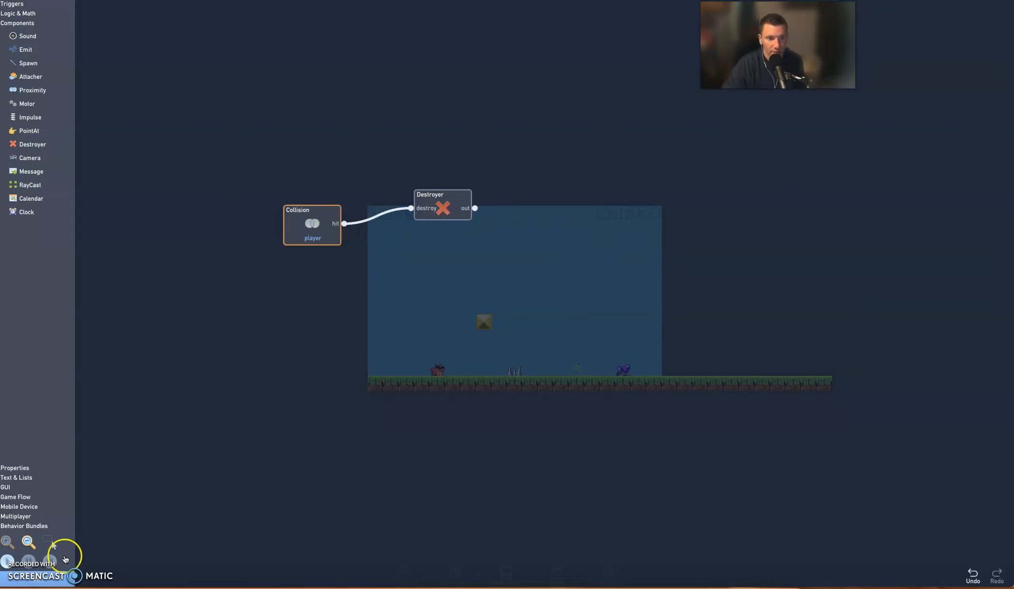